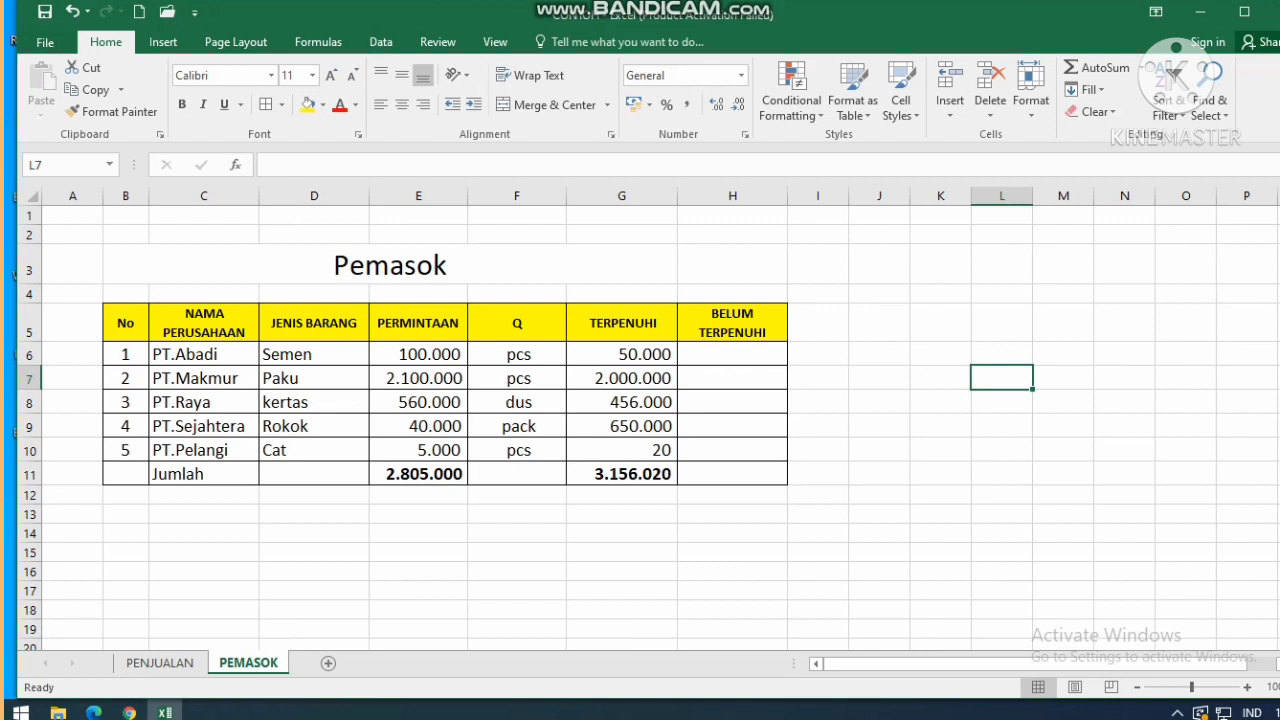
Switch from the PEMASOK sheet to the PENJUALAN sheet with Ctrl+Page Up.
{"action": "key", "text": "ctrl+Page_Up"}
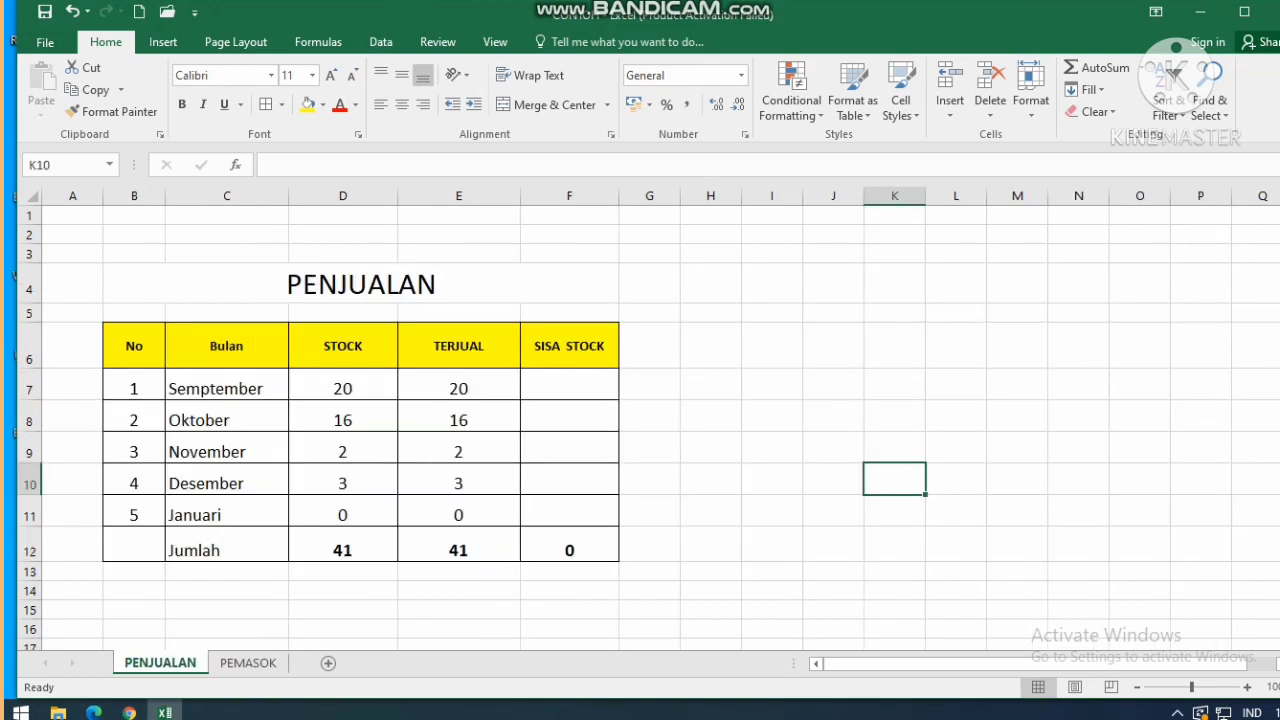
Enter the remaining-stock formula =D7-E7 in SISA STOCK cell F7.
{"action": "left_click", "coordinate": [569, 384]}
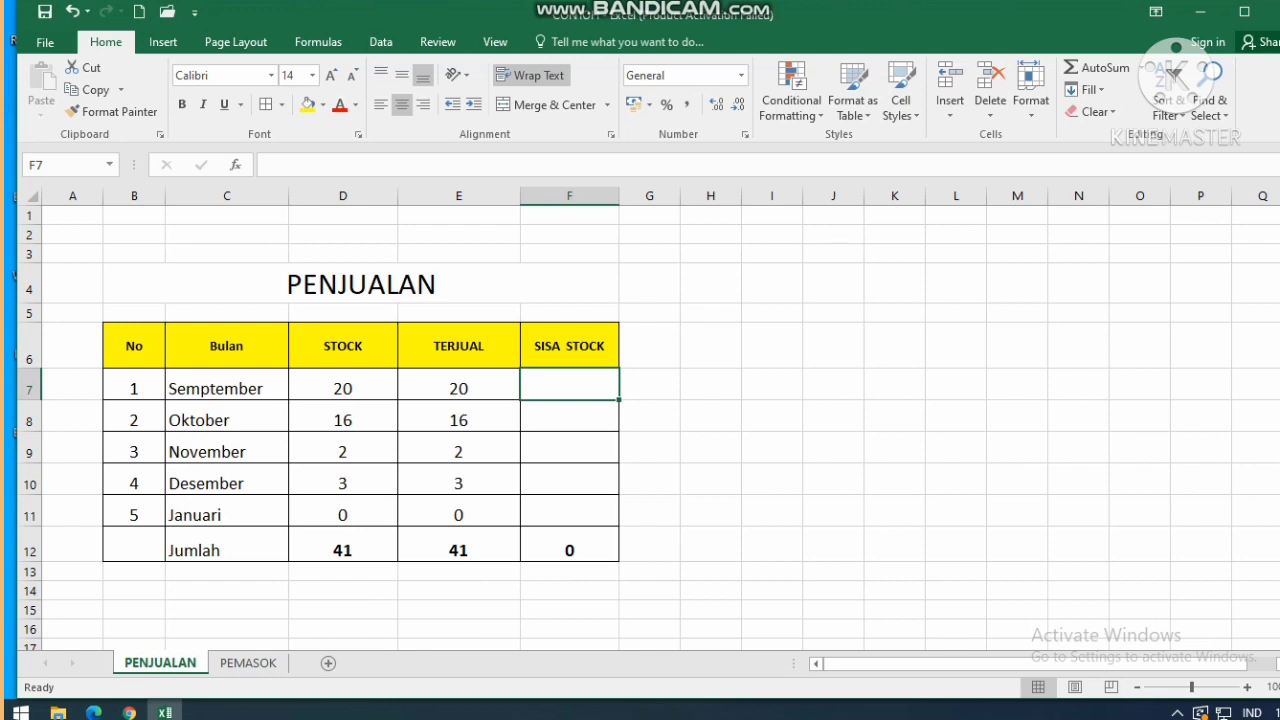
{"action": "scroll", "coordinate": [648, 428], "scroll_direction": "down", "scroll_amount": 2}
{"action": "scroll", "coordinate": [648, 428], "scroll_direction": "up", "scroll_amount": 2}
{"action": "type", "text": "="}
{"action": "left_click", "coordinate": [342, 388]}
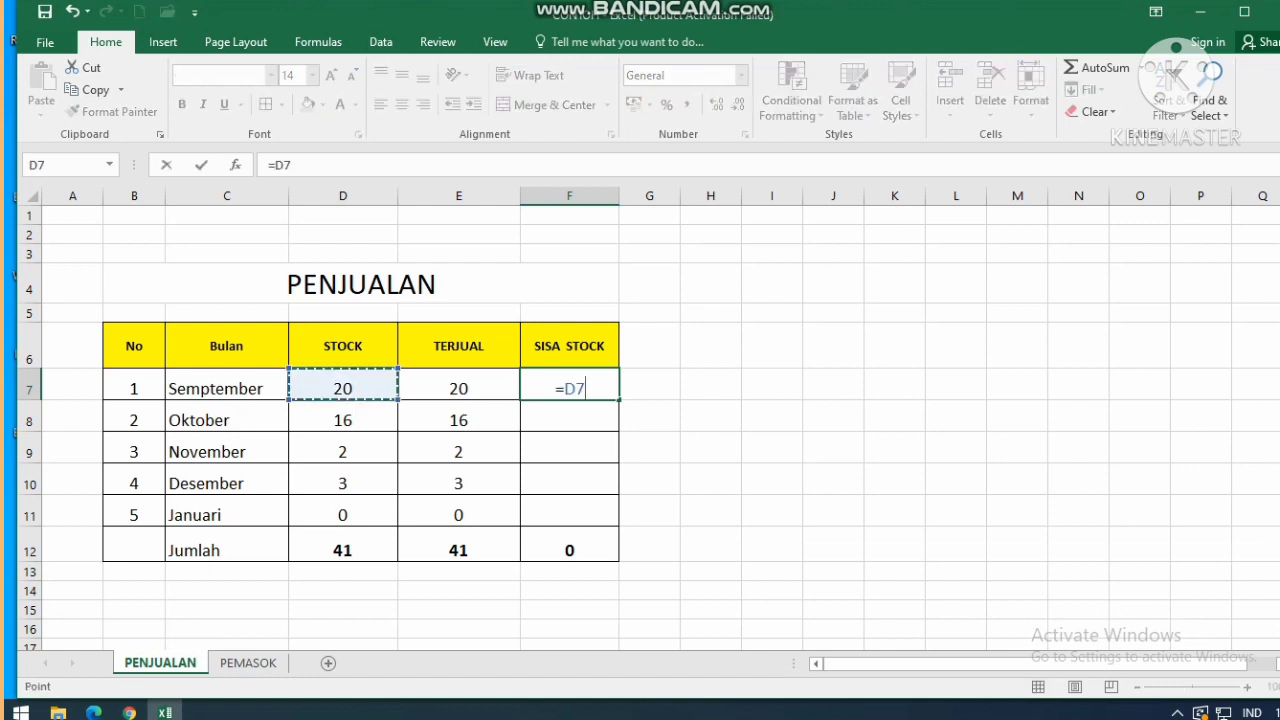
{"action": "type", "text": "_"}
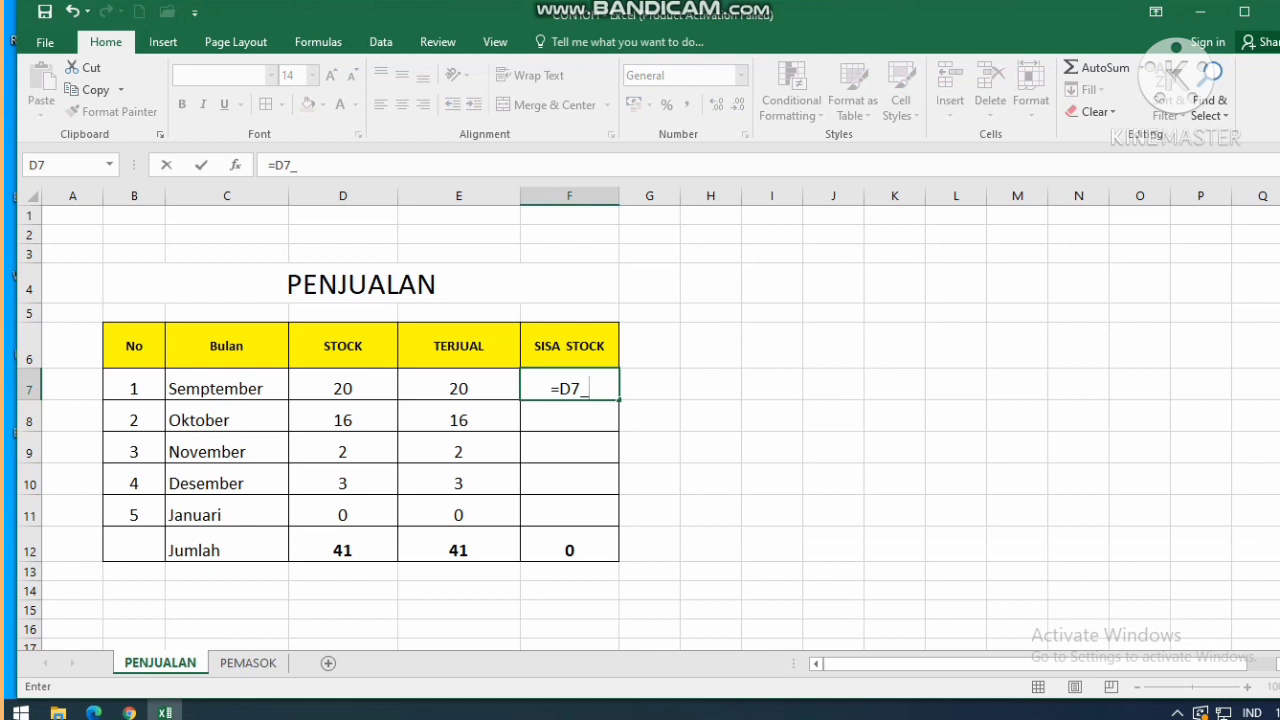
{"action": "key", "text": "BackSpace"}
{"action": "type", "text": "-"}
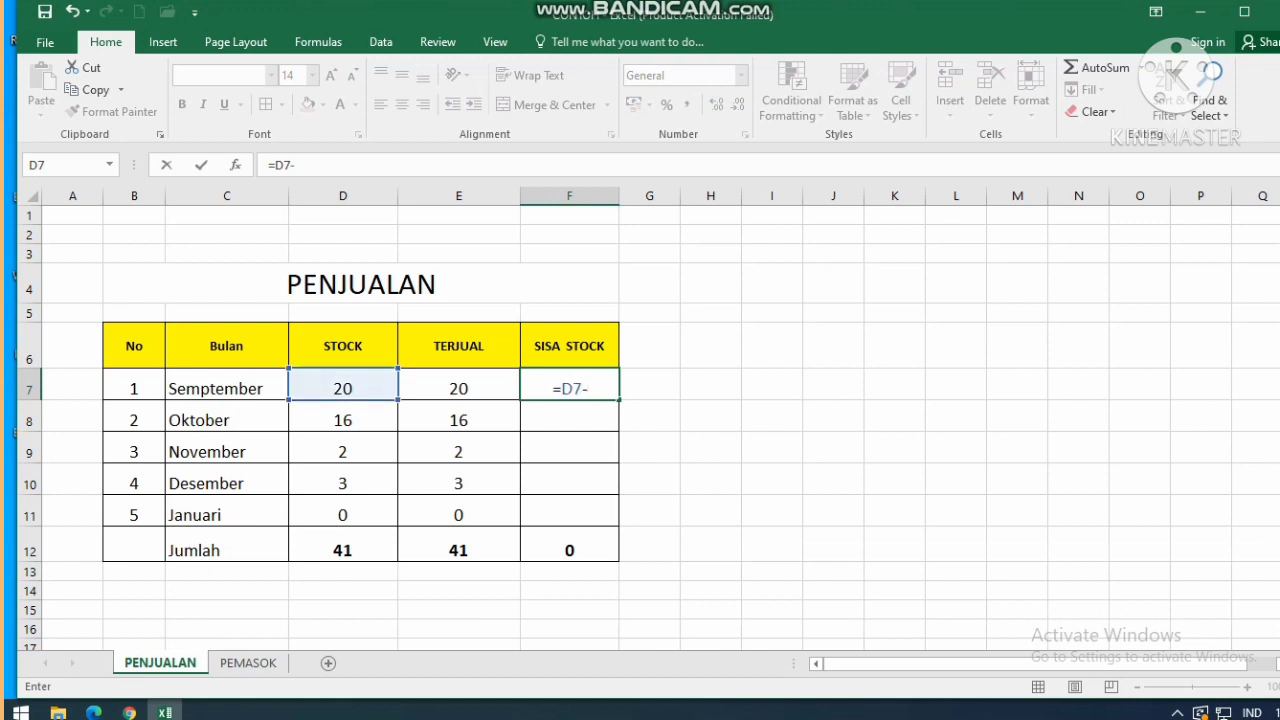
{"action": "left_click", "coordinate": [458, 388]}
{"action": "key", "text": "Return"}
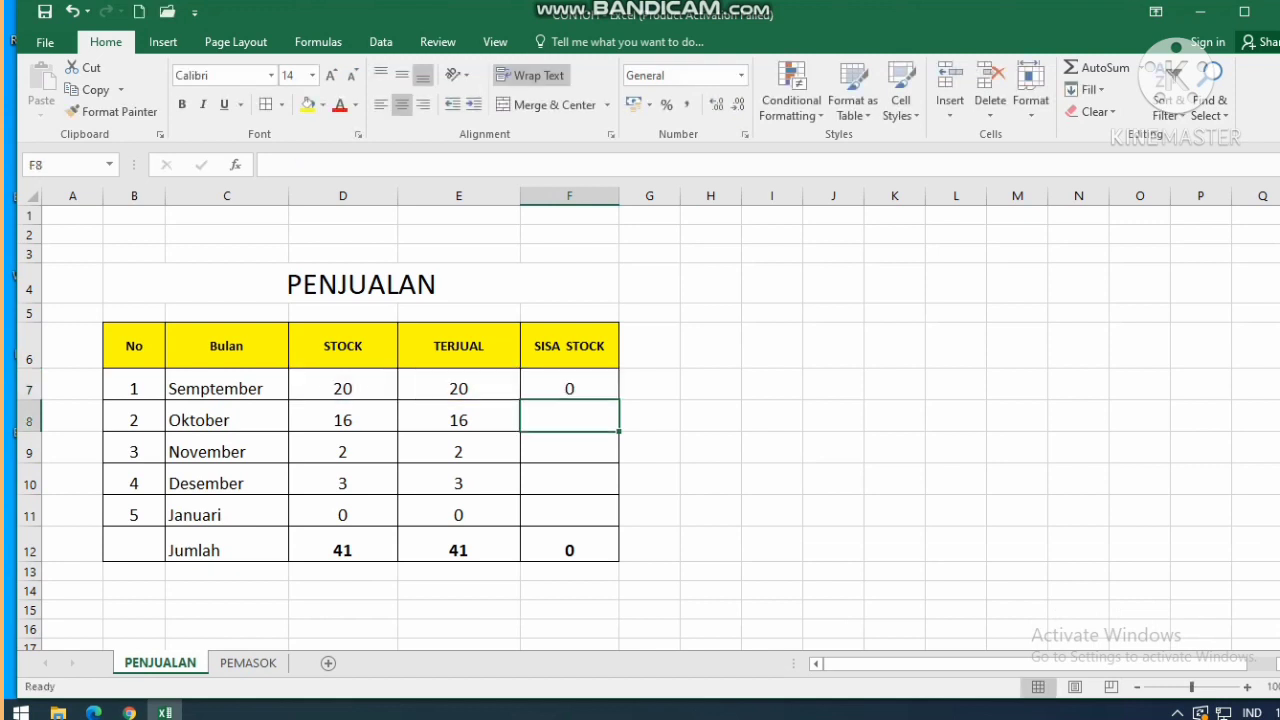
Fill the F7 formula down through F11, check the F12 total, and go to PEMASOK.
{"action": "left_click", "coordinate": [569, 388]}
{"action": "left_click_drag", "start_coordinate": [619, 399], "coordinate": [605, 522]}
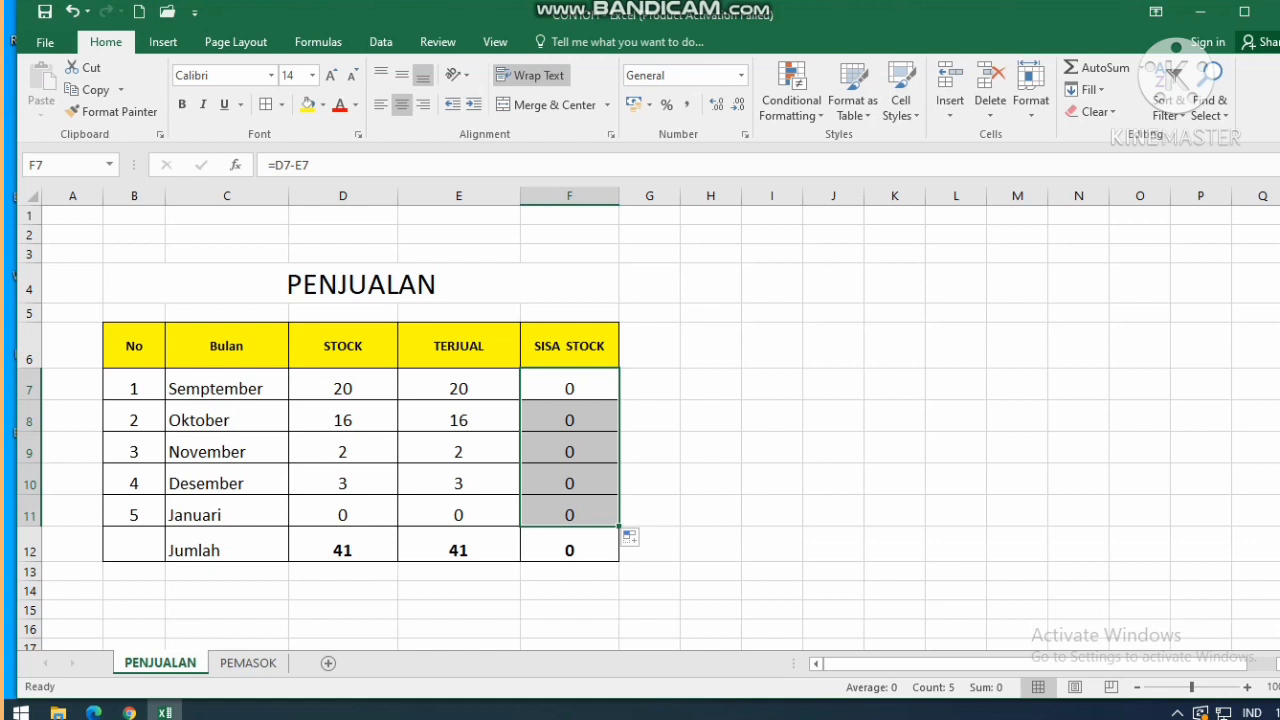
{"action": "left_click", "coordinate": [569, 545]}
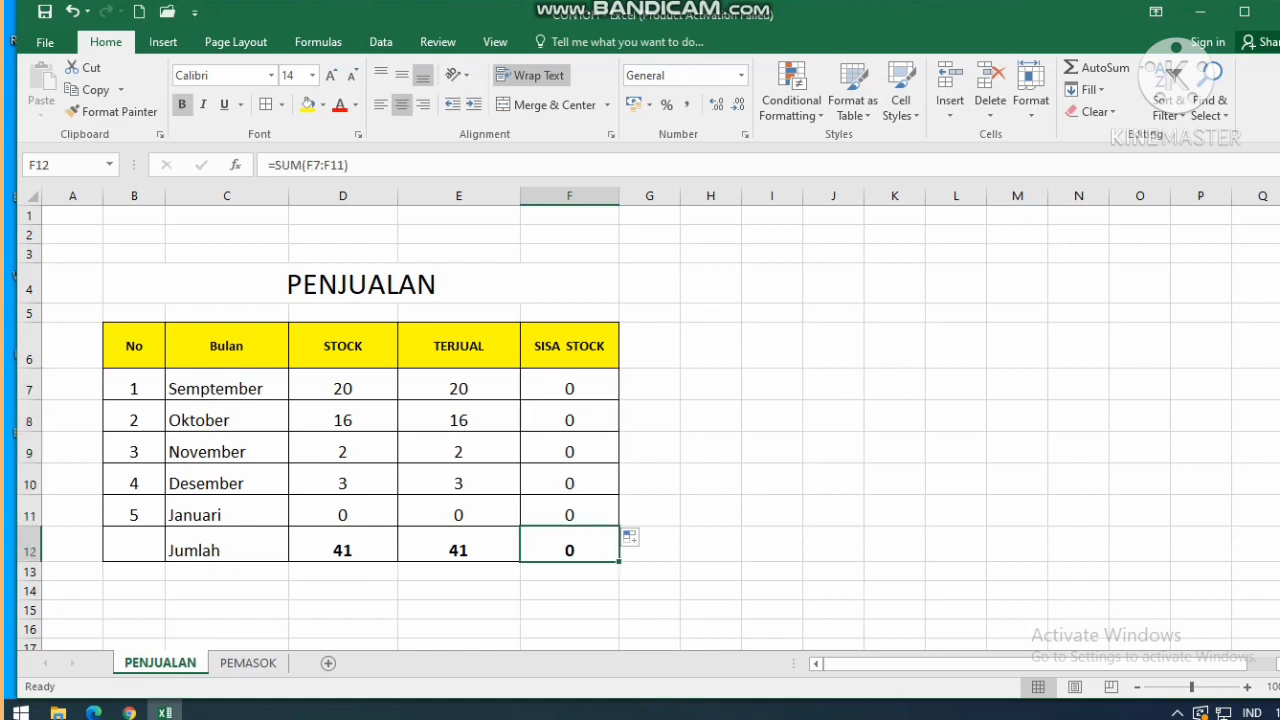
{"action": "left_click", "coordinate": [248, 662]}
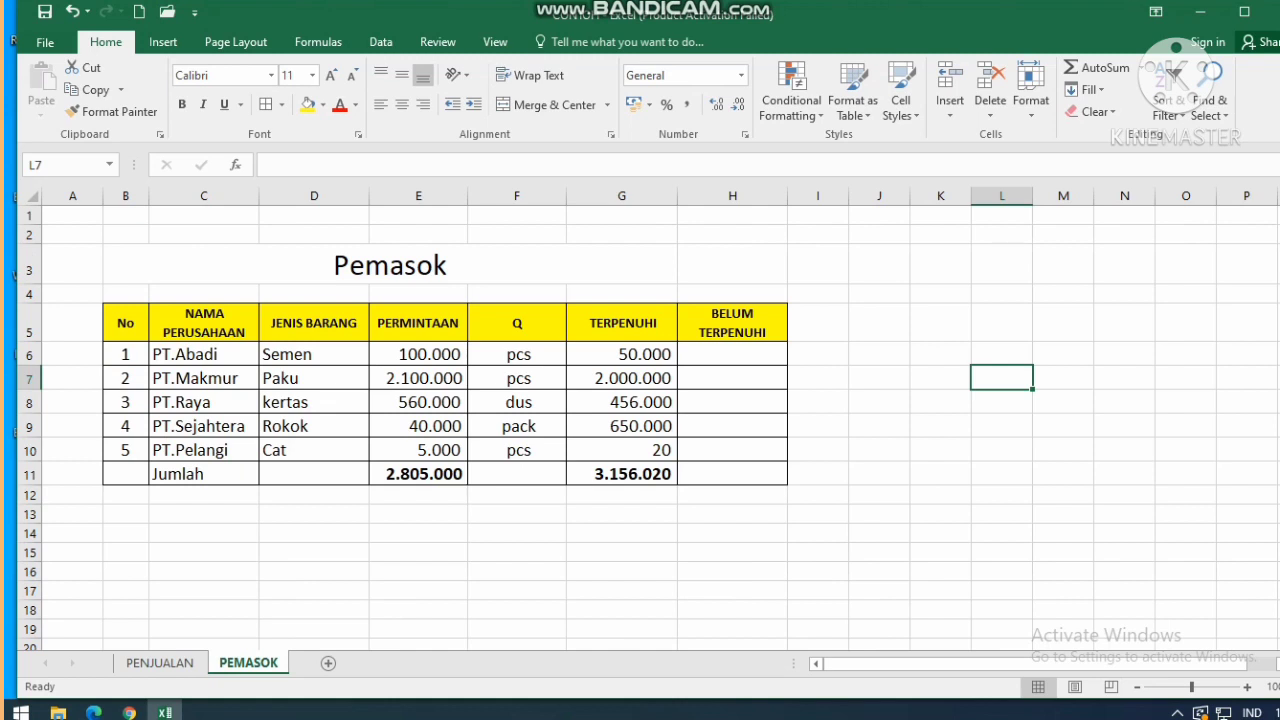
Enter =E6-G6 in BELUM TERPENUHI cell H6.
{"action": "left_click", "coordinate": [300, 354]}
{"action": "key", "text": "Down"}
{"action": "key", "text": "Down"}
{"action": "key", "text": "Down"}
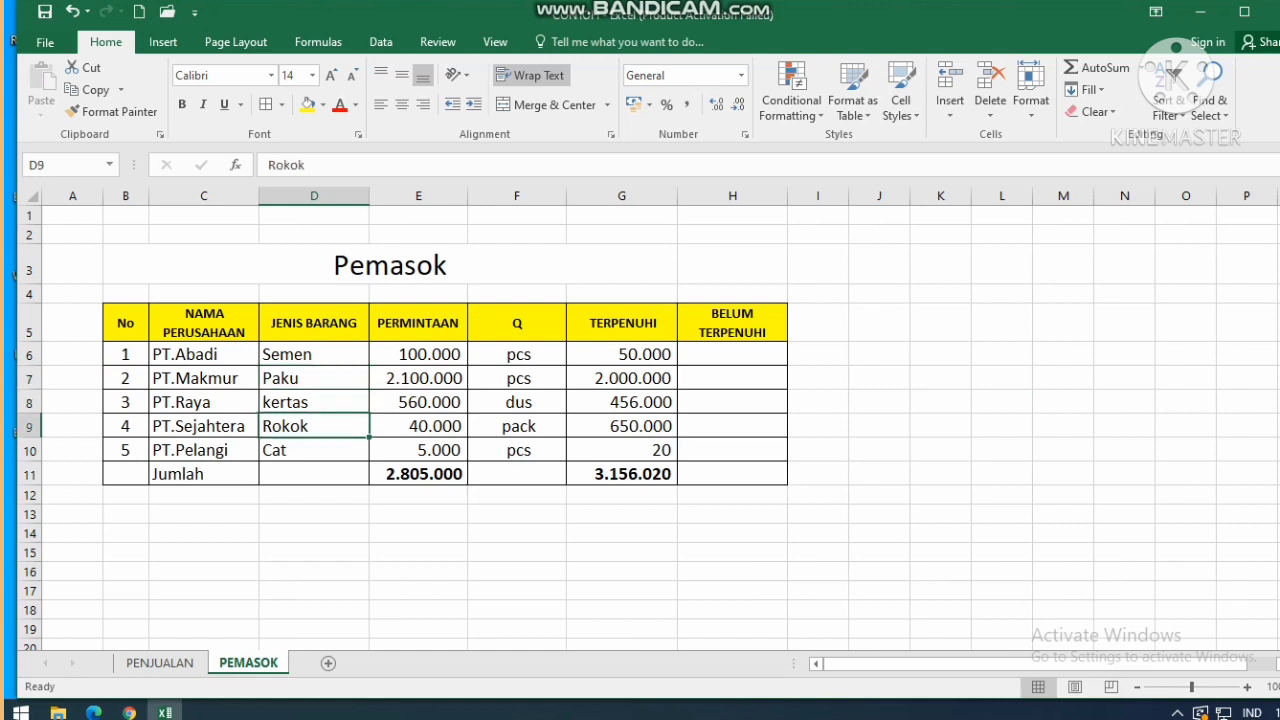
{"action": "key", "text": "Down"}
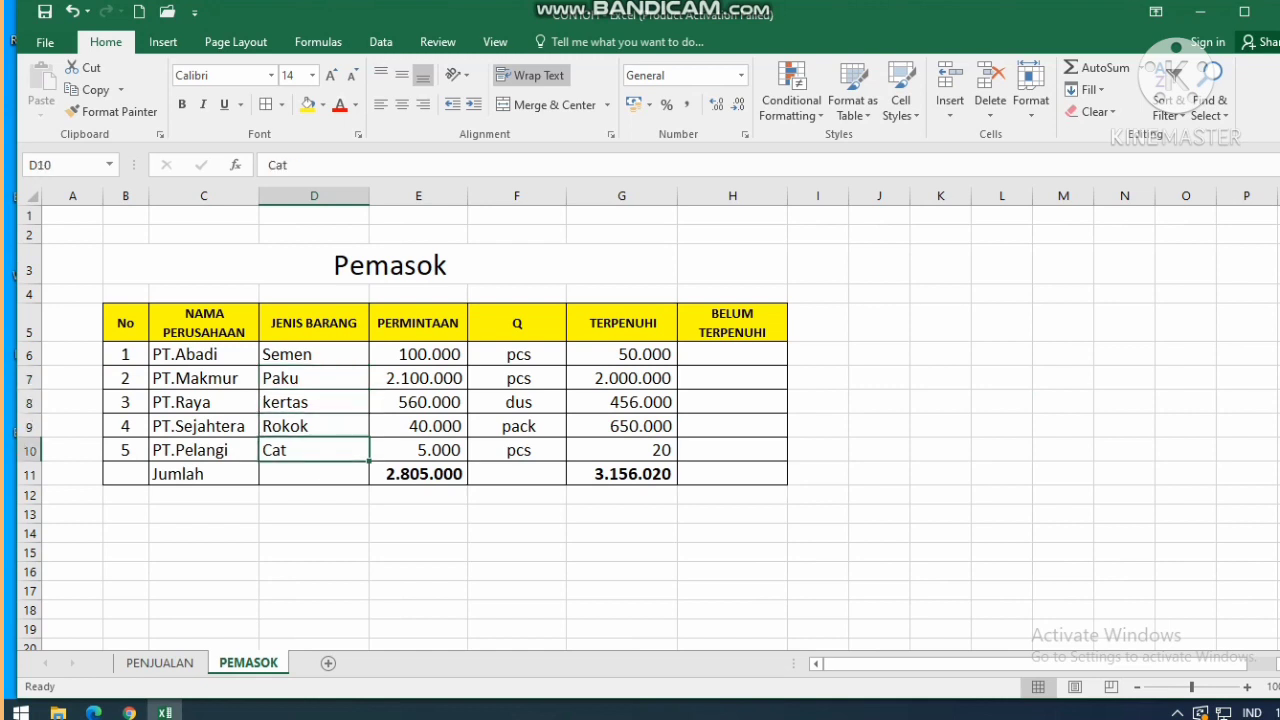
{"action": "left_click", "coordinate": [732, 354]}
{"action": "type", "text": "="}
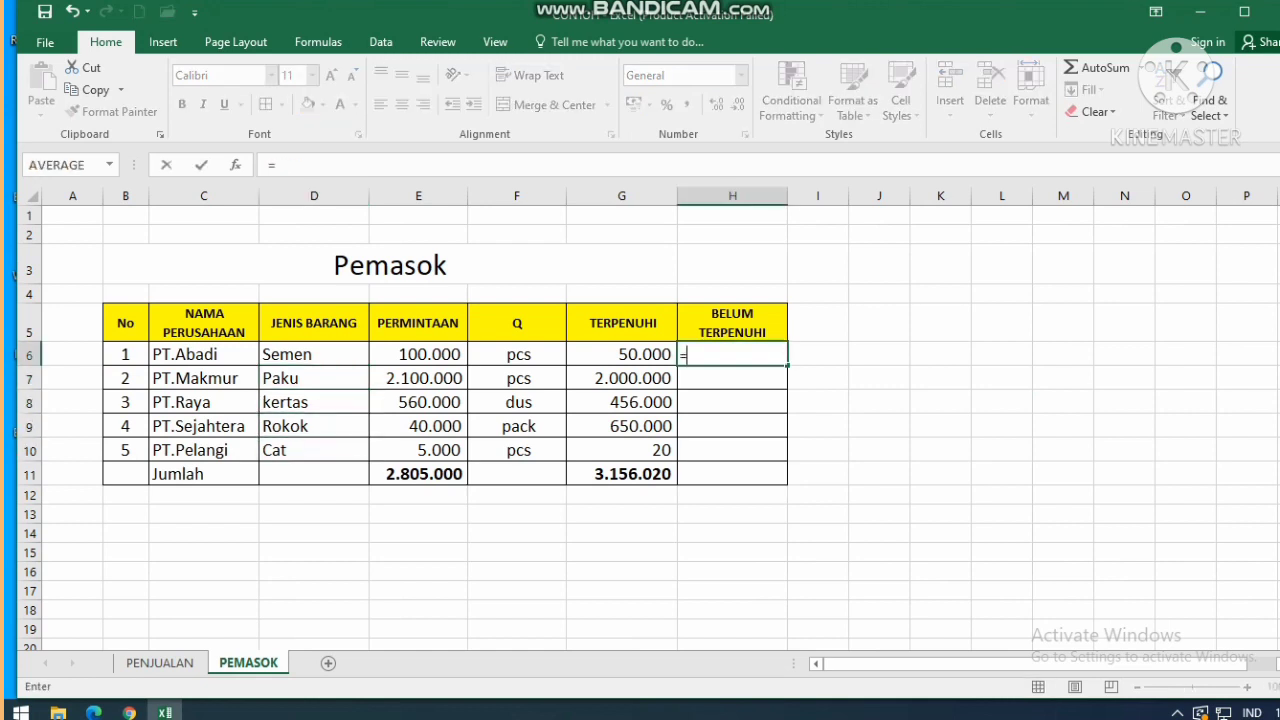
{"action": "left_click", "coordinate": [418, 354]}
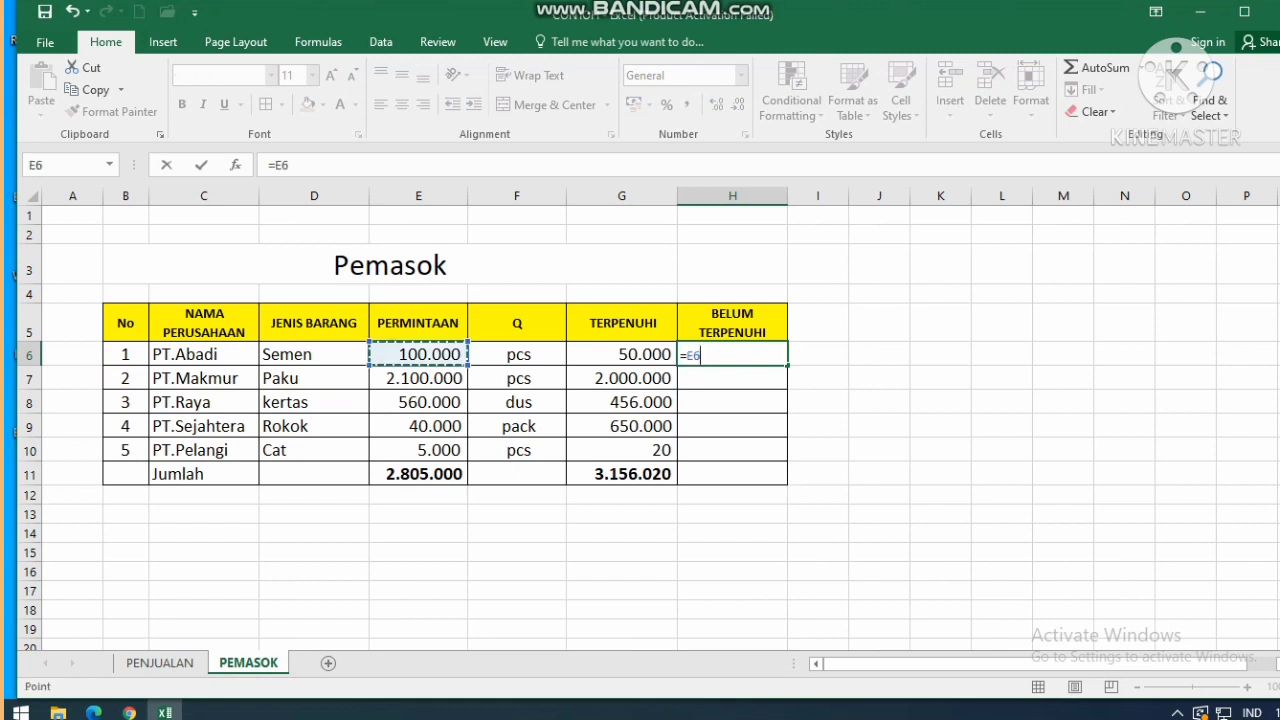
{"action": "type", "text": "_"}
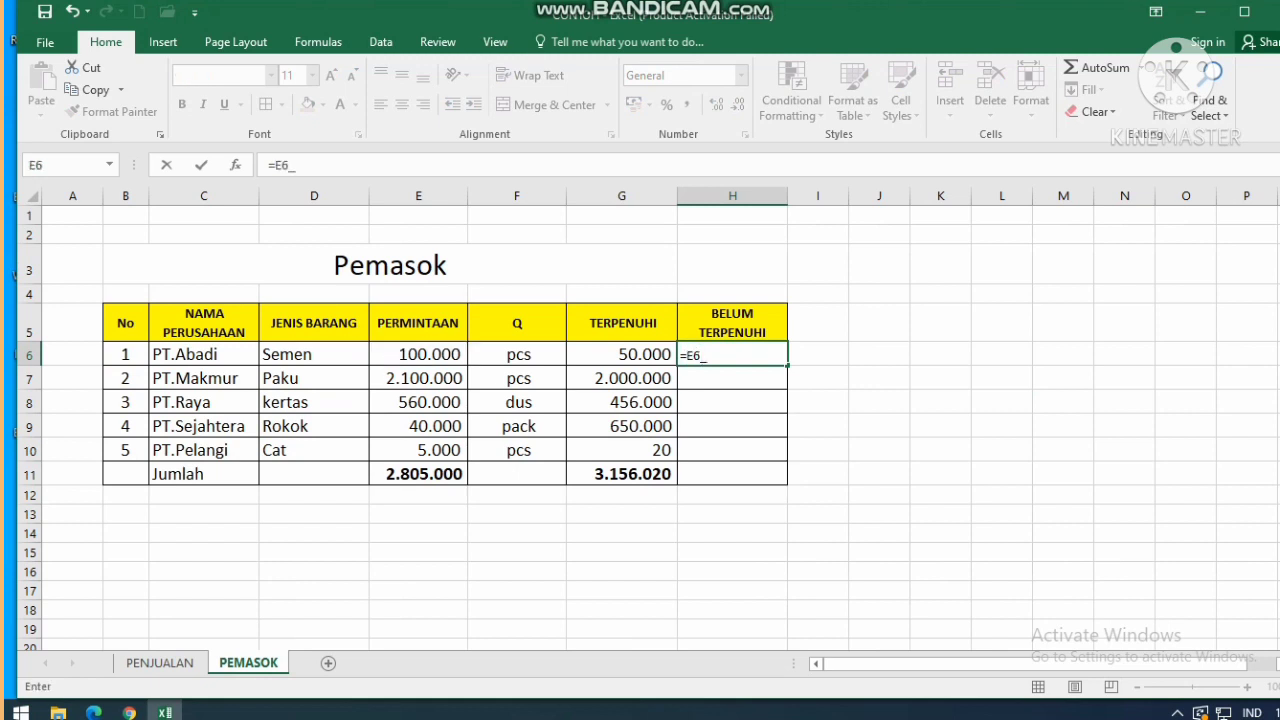
{"action": "left_click", "coordinate": [621, 354]}
{"action": "left_click", "coordinate": [732, 354]}
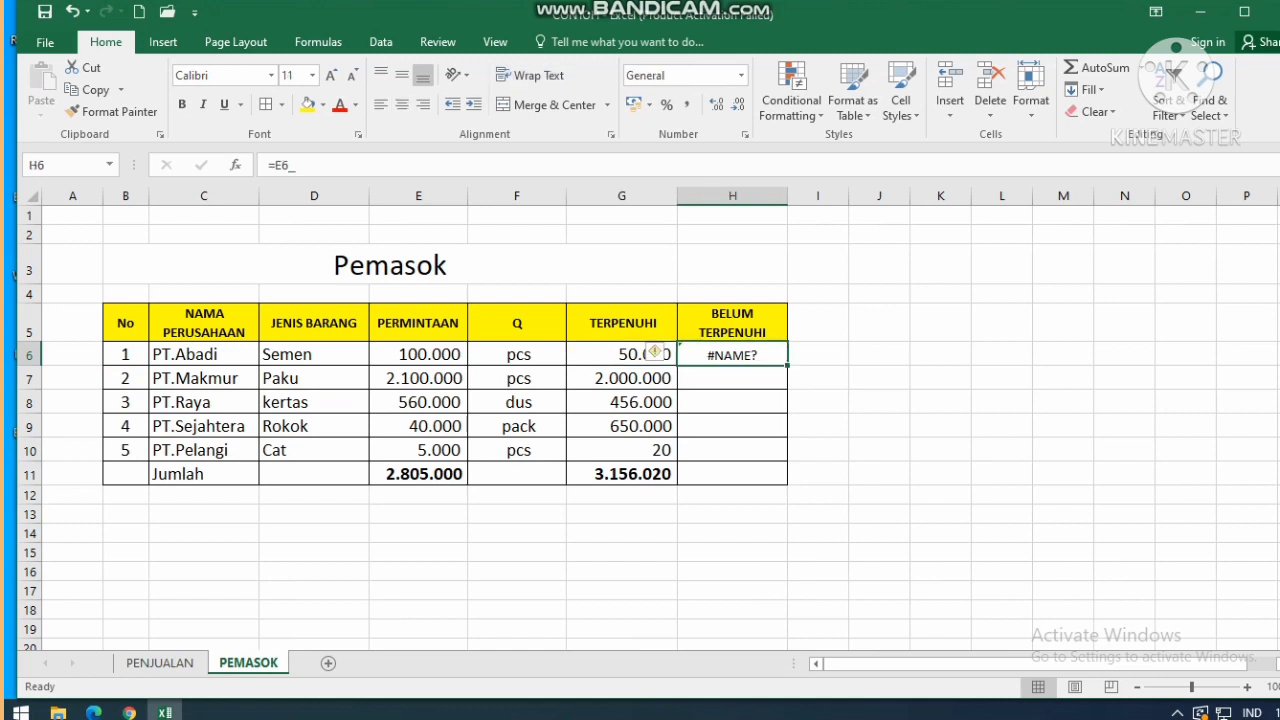
{"action": "type", "text": "="}
{"action": "left_click", "coordinate": [418, 354]}
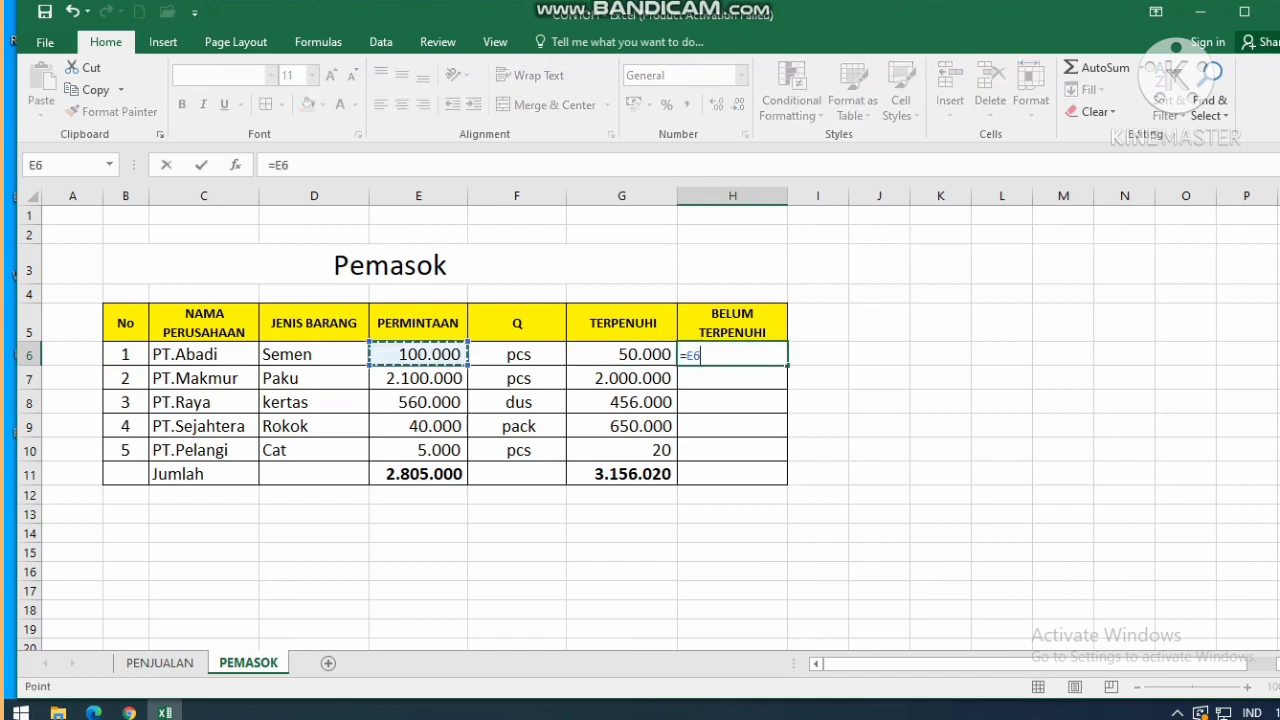
{"action": "type", "text": "-"}
{"action": "left_click", "coordinate": [622, 354]}
{"action": "key", "text": "Return"}
Fill the formula down to H10 and AutoSum H6:H10 into Jumlah cell H11 (-351.020).
{"action": "left_click", "coordinate": [732, 354]}
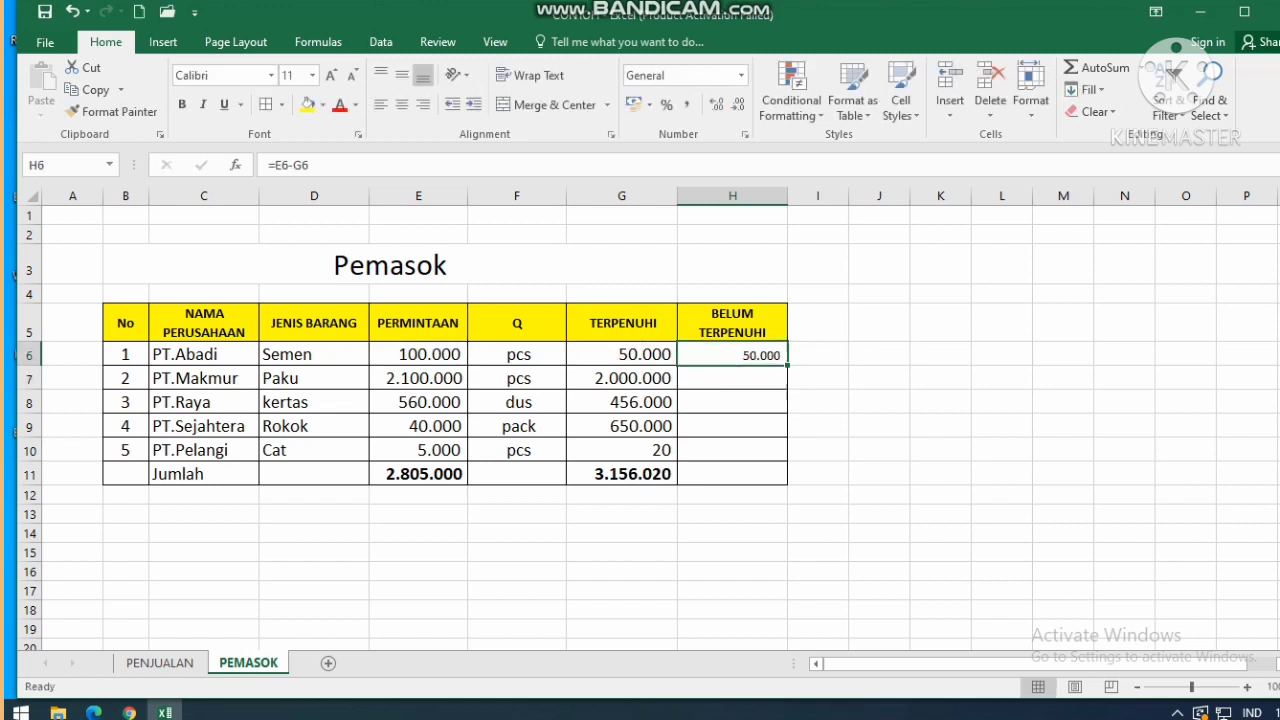
{"action": "left_click_drag", "start_coordinate": [787, 365], "coordinate": [787, 462]}
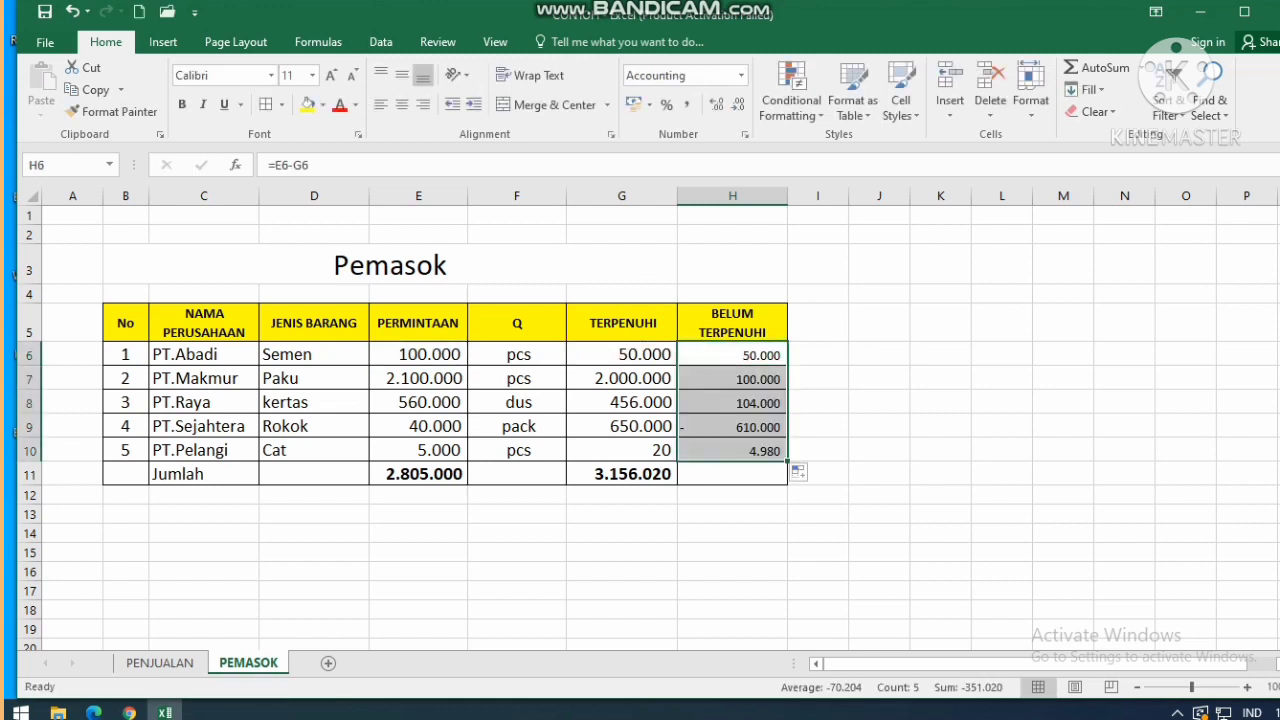
{"action": "left_click", "coordinate": [732, 474]}
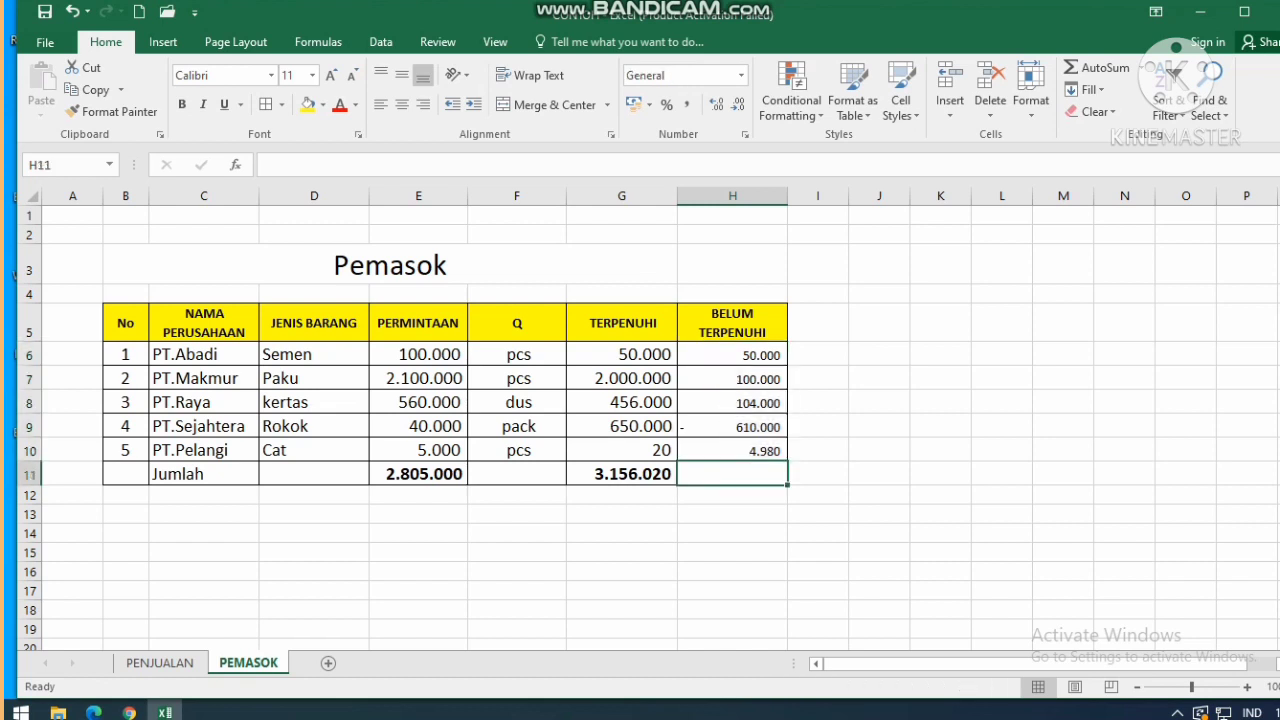
{"action": "type", "text": "="}
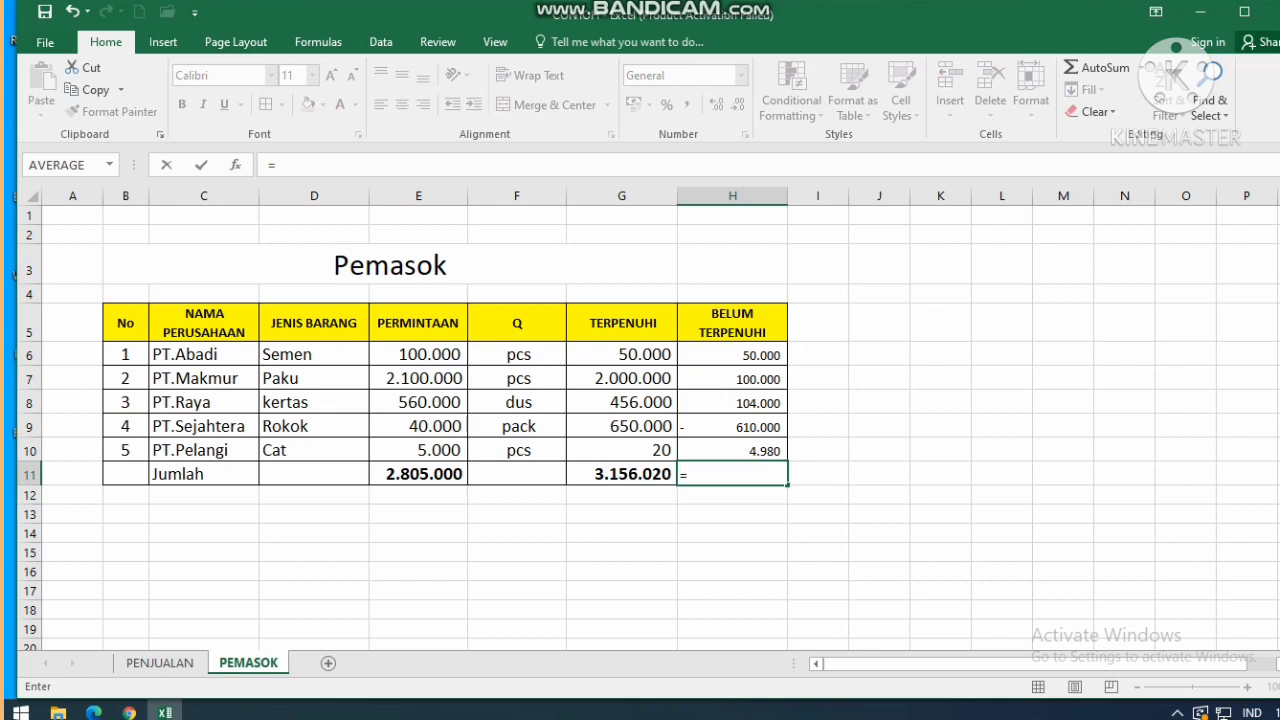
{"action": "key", "text": "ctrl+Return"}
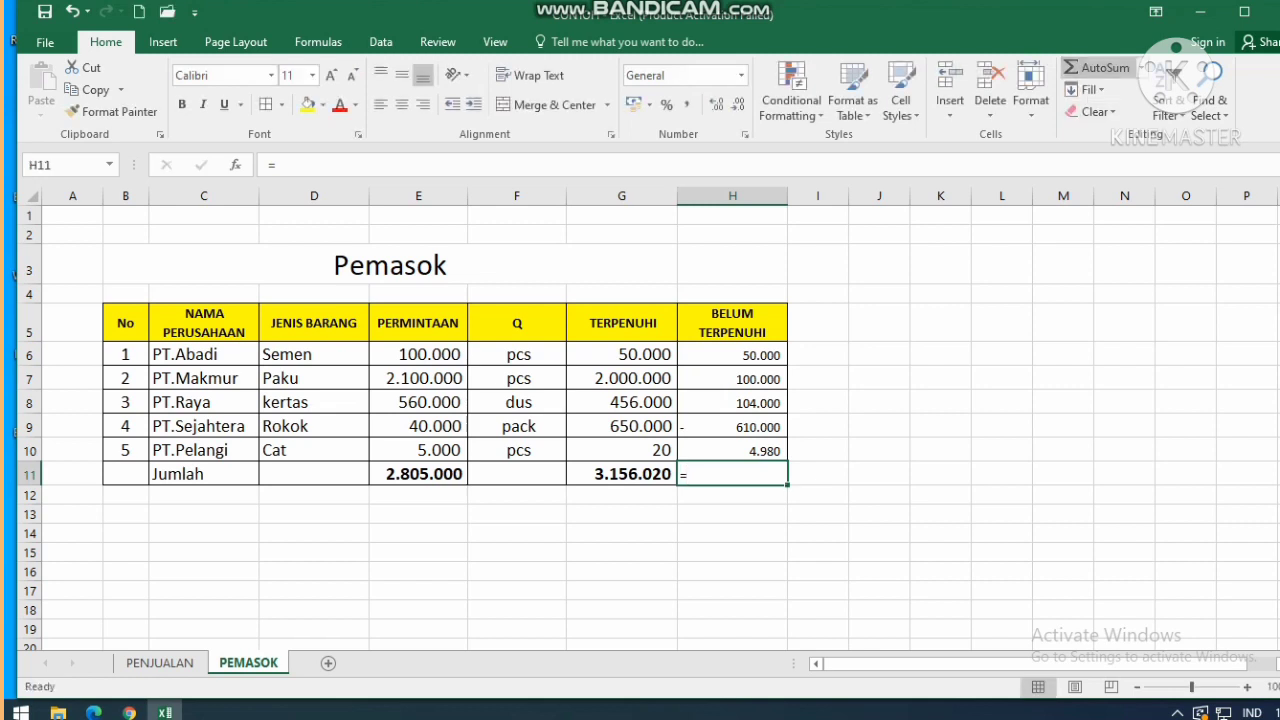
{"action": "left_click", "coordinate": [1098, 67]}
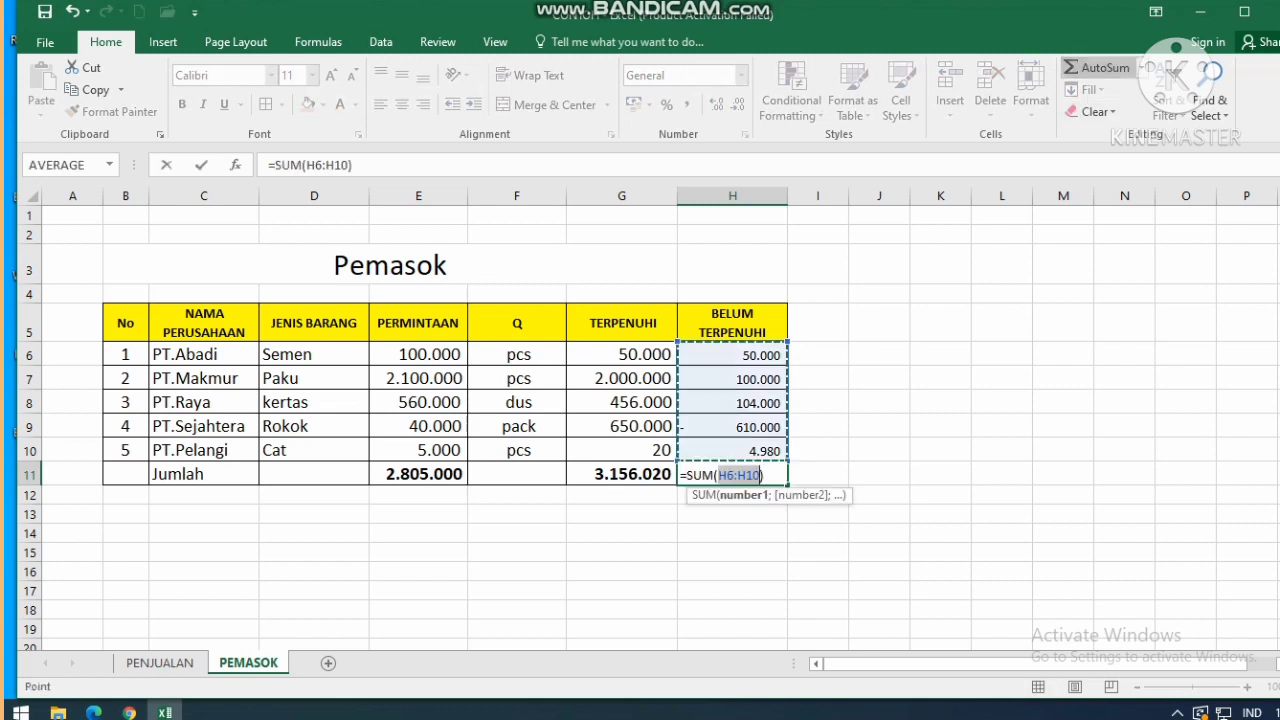
{"action": "key", "text": "Return"}
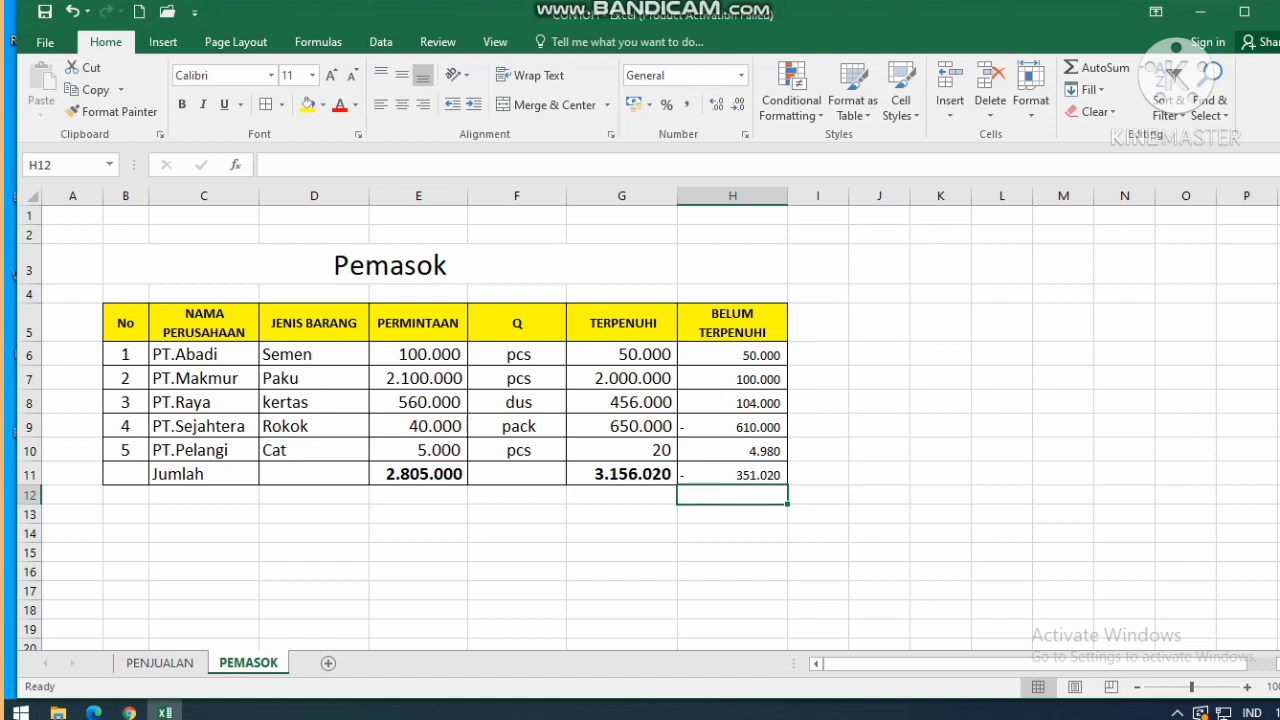
{"action": "left_click", "coordinate": [732, 426]}
Correct PT.Sejahtera's TERPENUHI value in G9 from 650000 to 6500.
{"action": "left_click", "coordinate": [621, 426]}
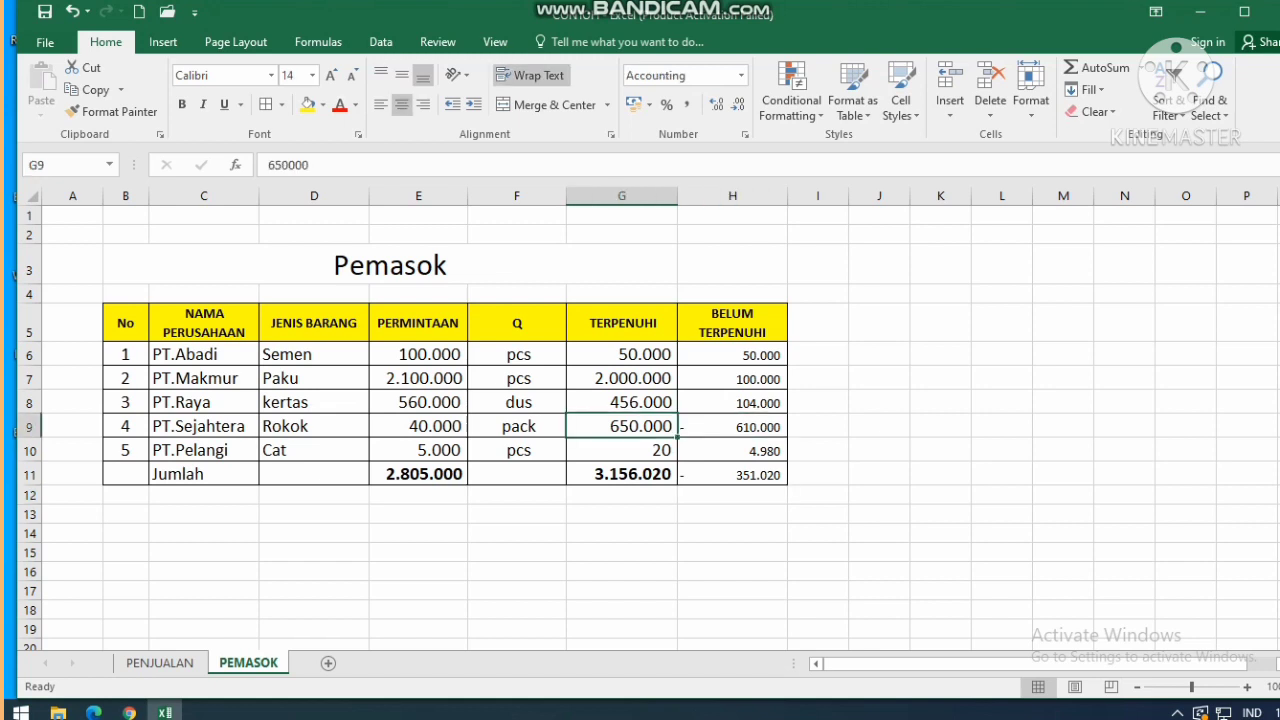
{"action": "double_click", "coordinate": [642, 426]}
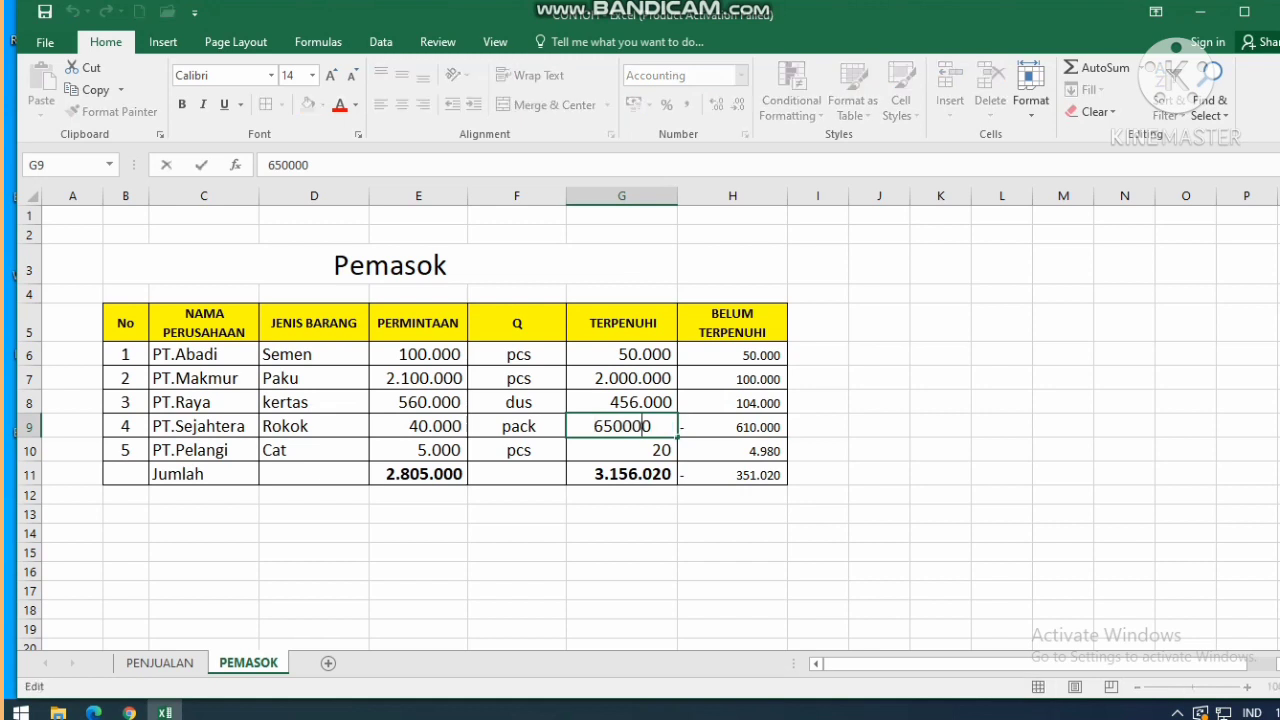
{"action": "key", "text": "BackSpace"}
{"action": "key", "text": "Tab"}
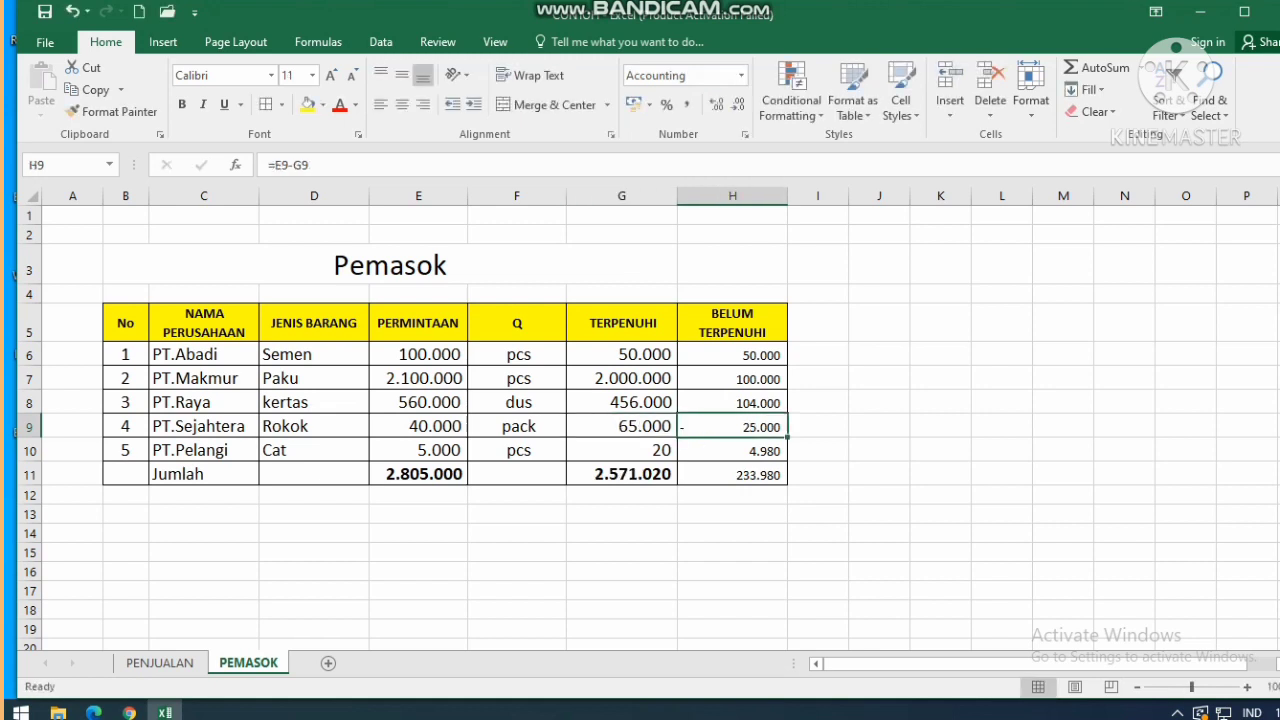
{"action": "left_click", "coordinate": [642, 426]}
{"action": "double_click", "coordinate": [642, 426]}
{"action": "key", "text": "BackSpace"}
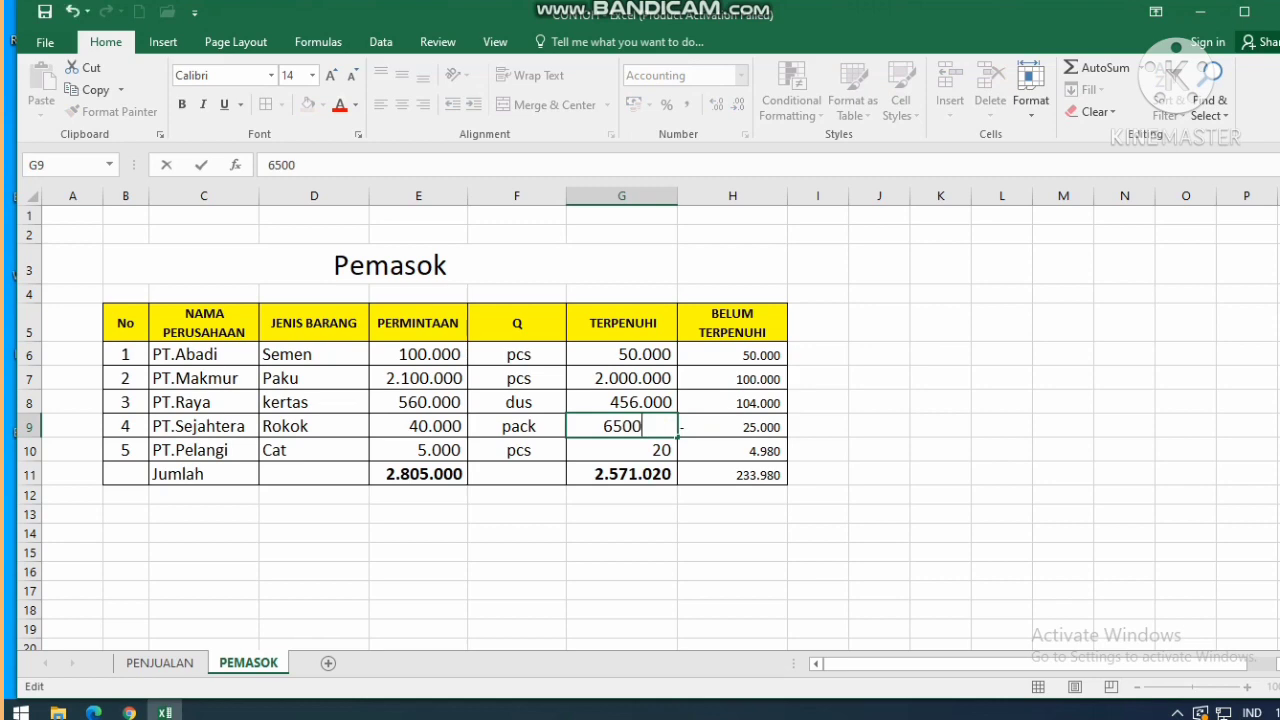
{"action": "key", "text": "Tab"}
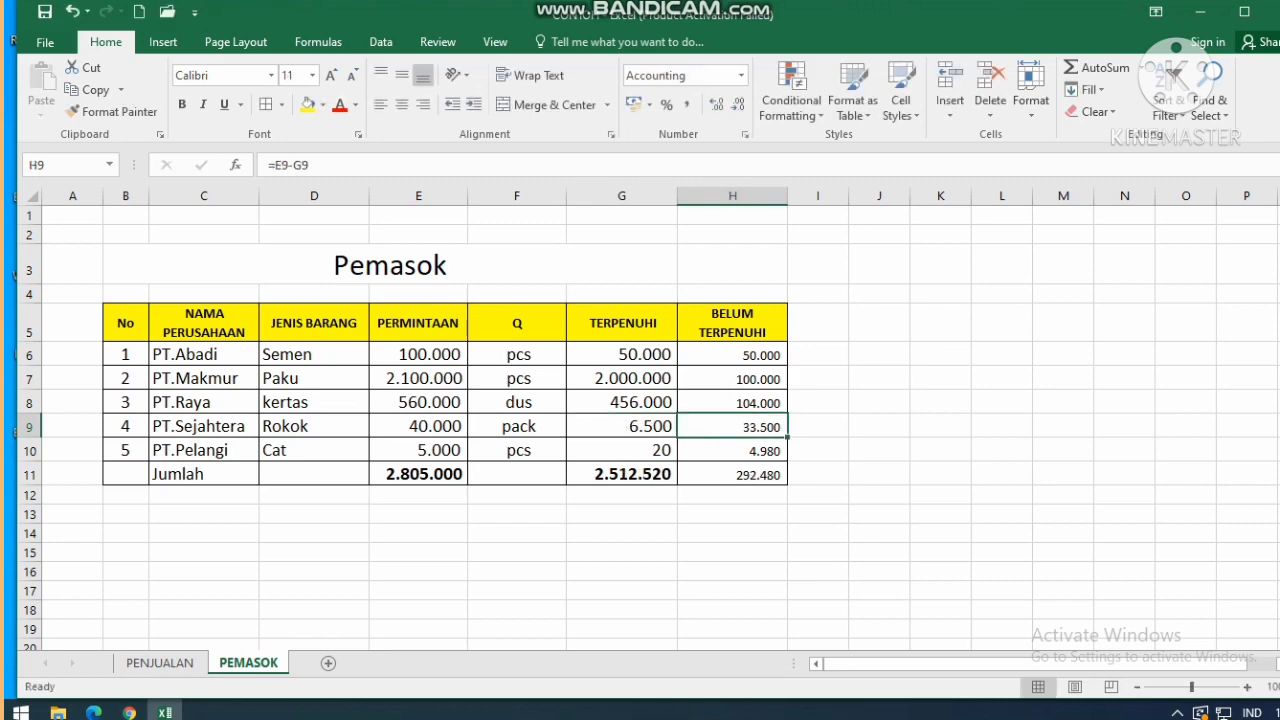
{"action": "scroll", "coordinate": [640, 420], "scroll_direction": "down", "scroll_amount": 1}
{"action": "scroll", "coordinate": [640, 420], "scroll_direction": "up", "scroll_amount": 1}
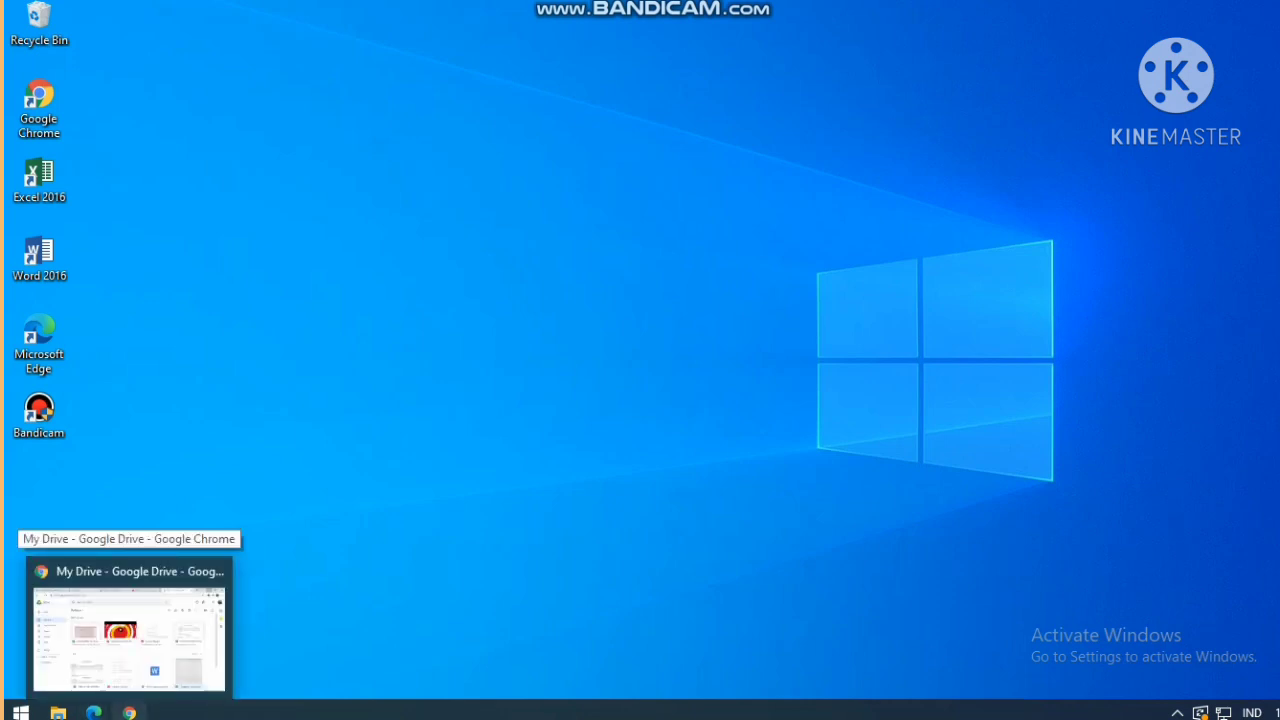
Open Google Drive in a new browser tab via a 'google drive' search.
{"action": "left_click", "coordinate": [121, 633]}
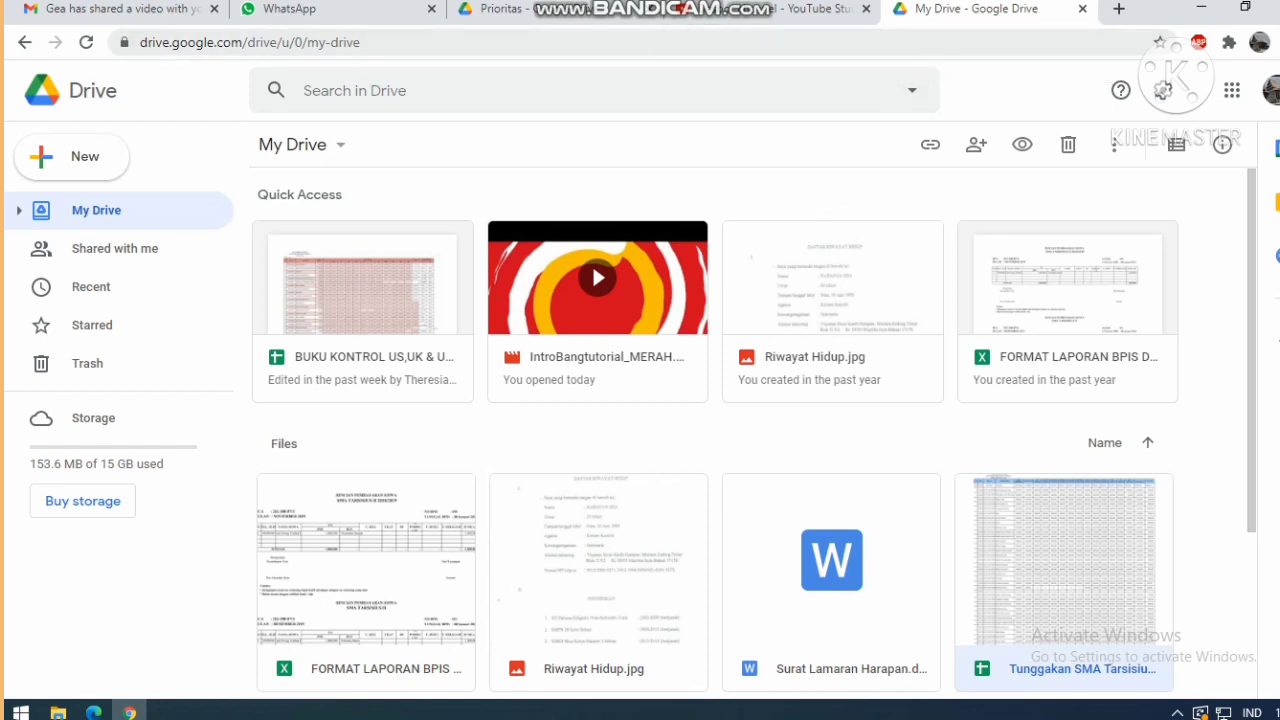
{"action": "left_click", "coordinate": [1119, 8]}
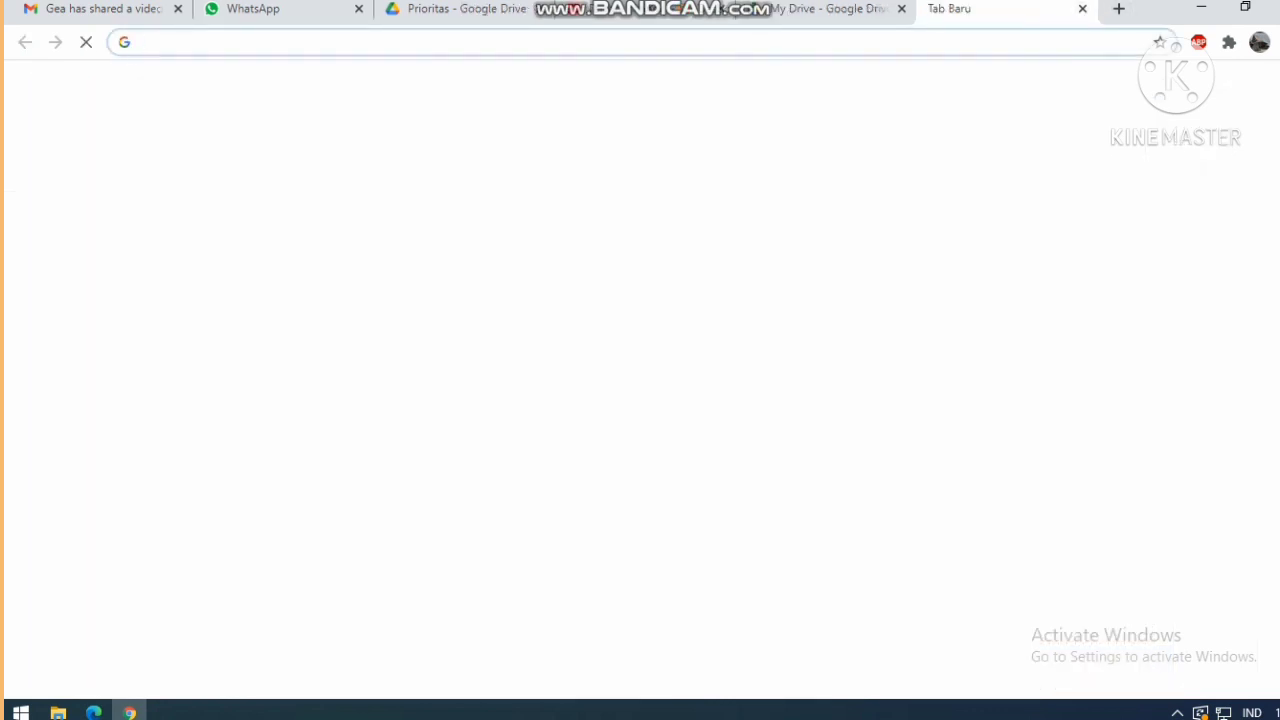
{"action": "left_click", "coordinate": [600, 362]}
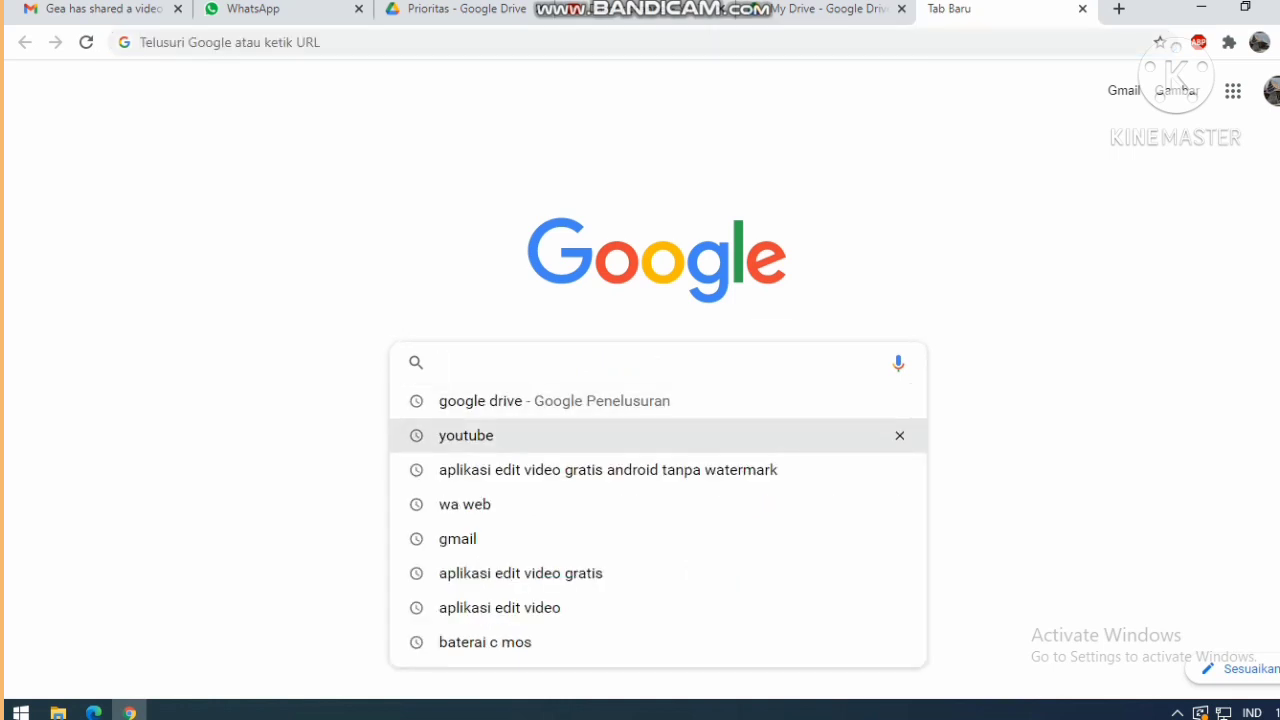
{"action": "key", "text": "Down"}
{"action": "key", "text": "Return"}
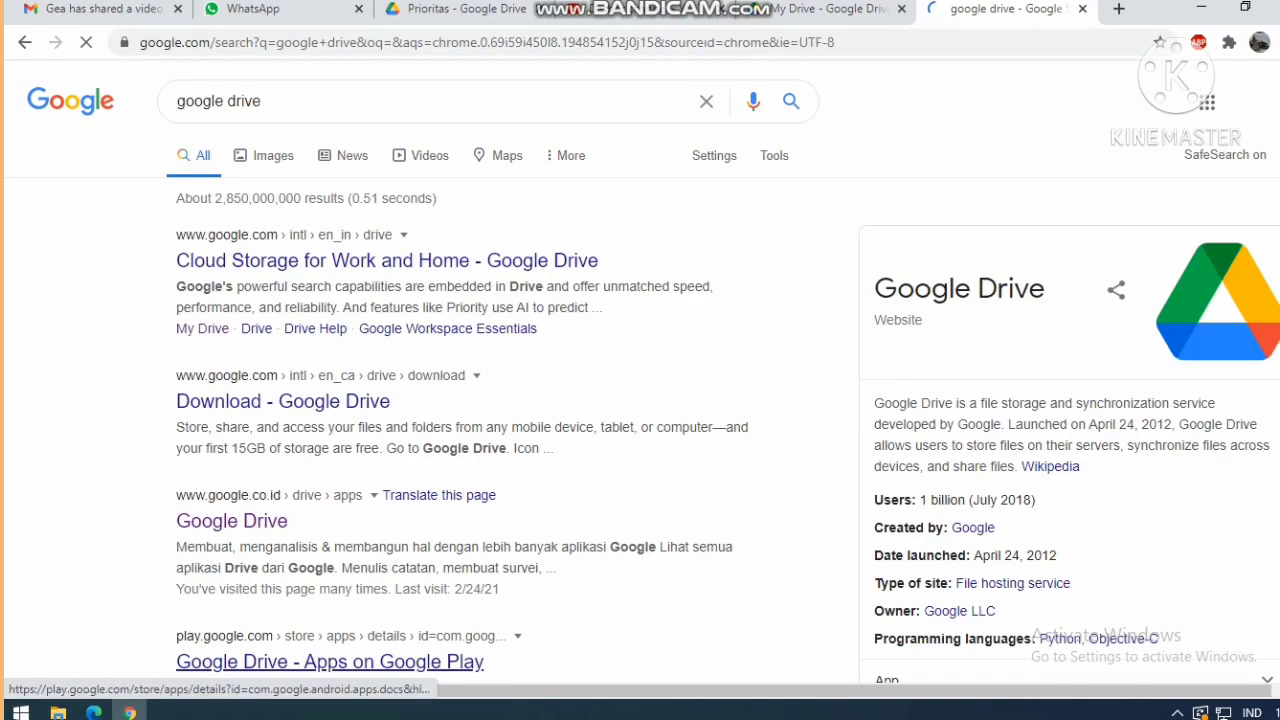
{"action": "left_click", "coordinate": [231, 520]}
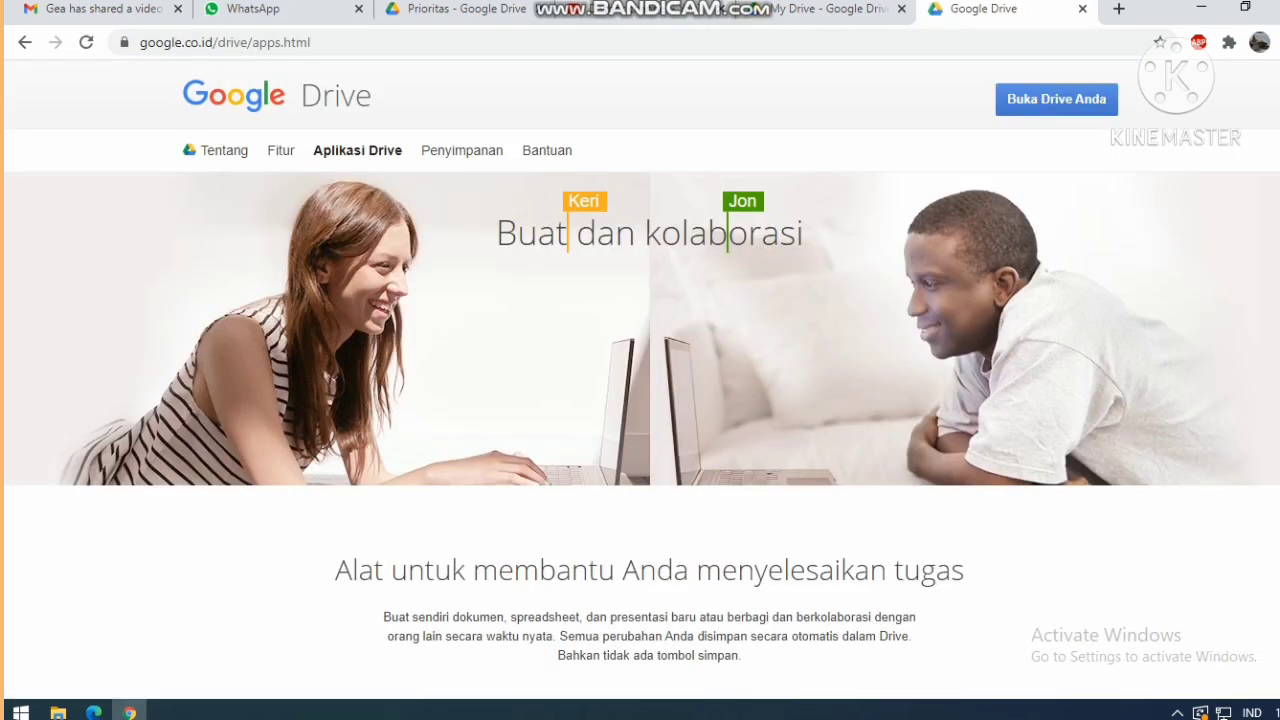
Go to My Drive, check the signed-in account, and show the New item menu.
{"action": "left_click", "coordinate": [1056, 99]}
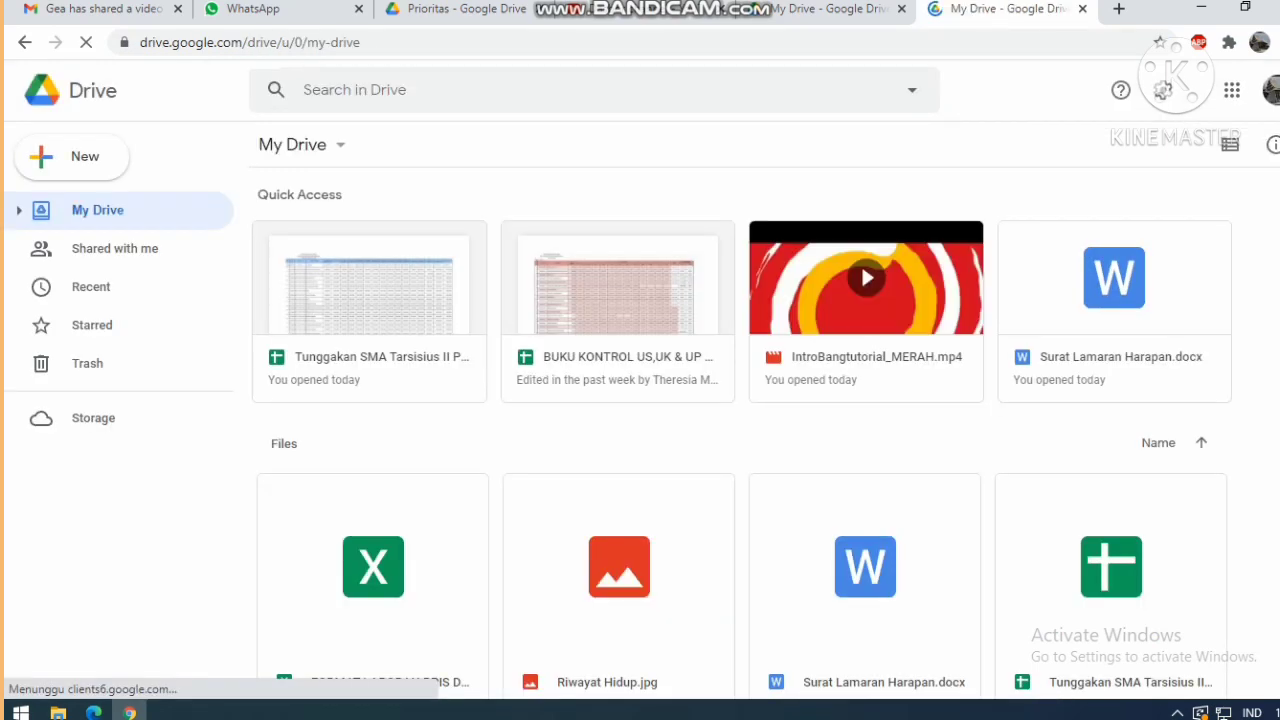
{"action": "left_click", "coordinate": [1270, 90]}
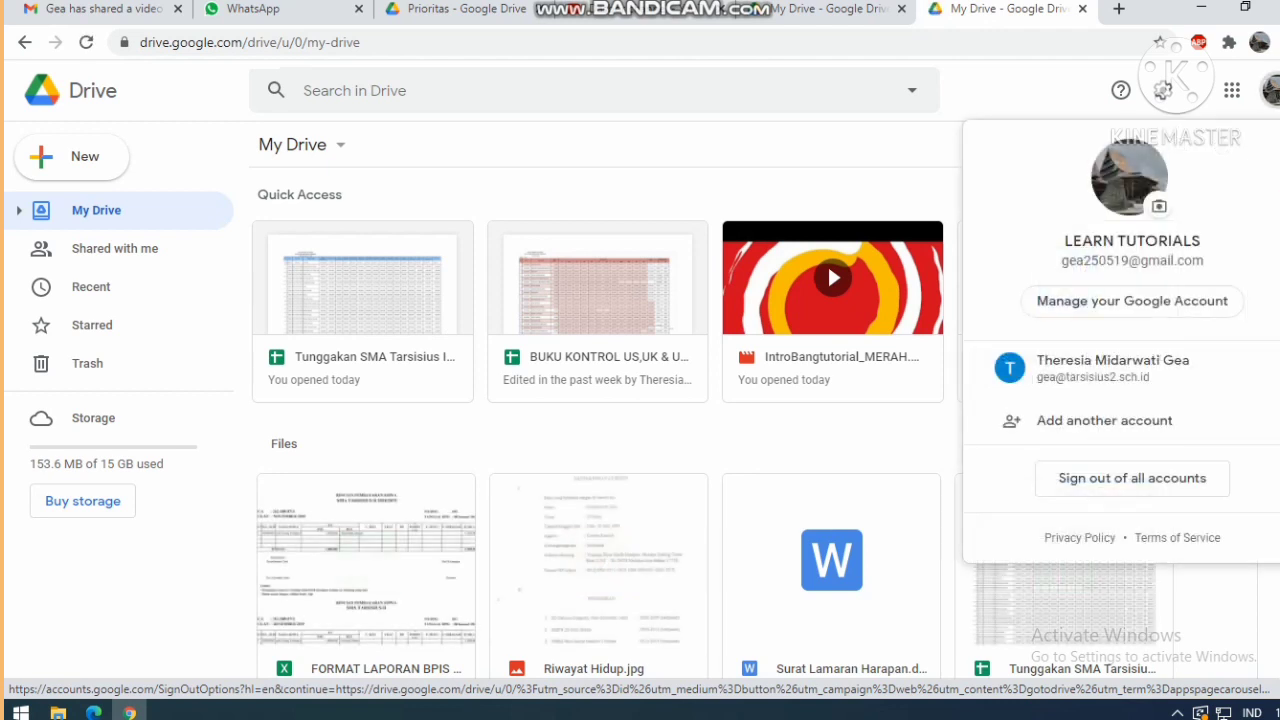
{"action": "left_click", "coordinate": [1270, 90]}
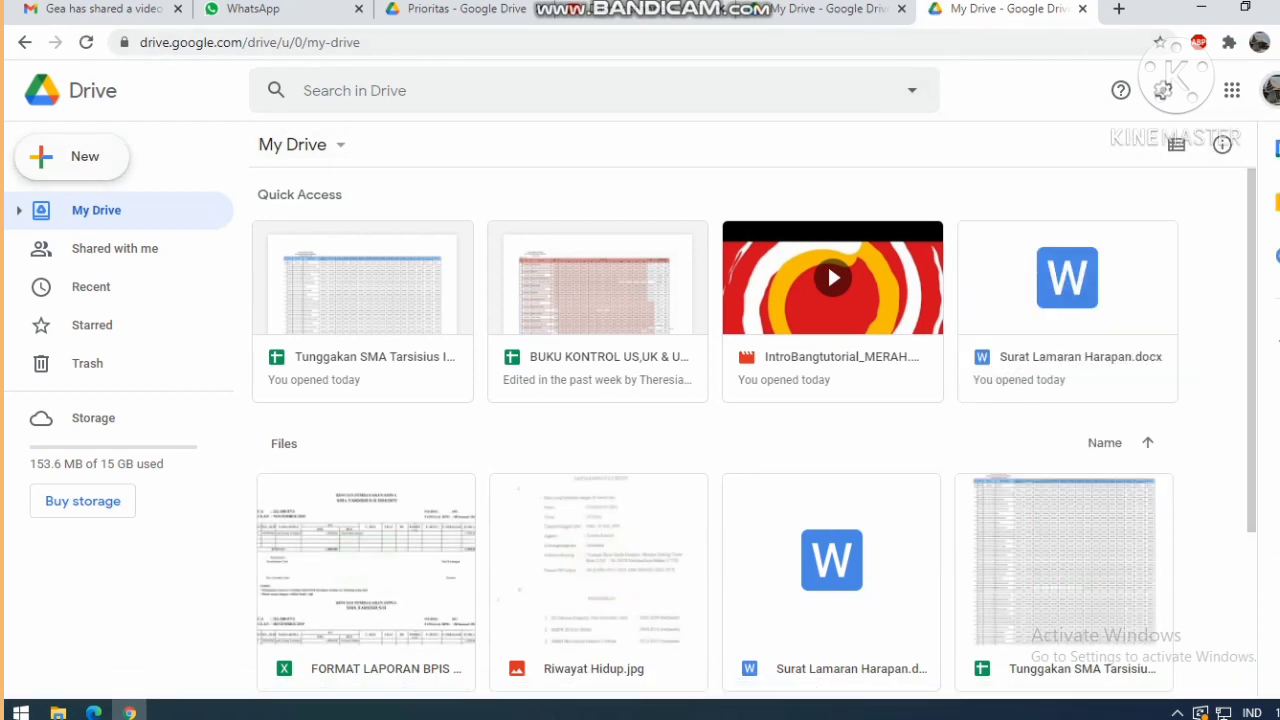
{"action": "left_click", "coordinate": [72, 156]}
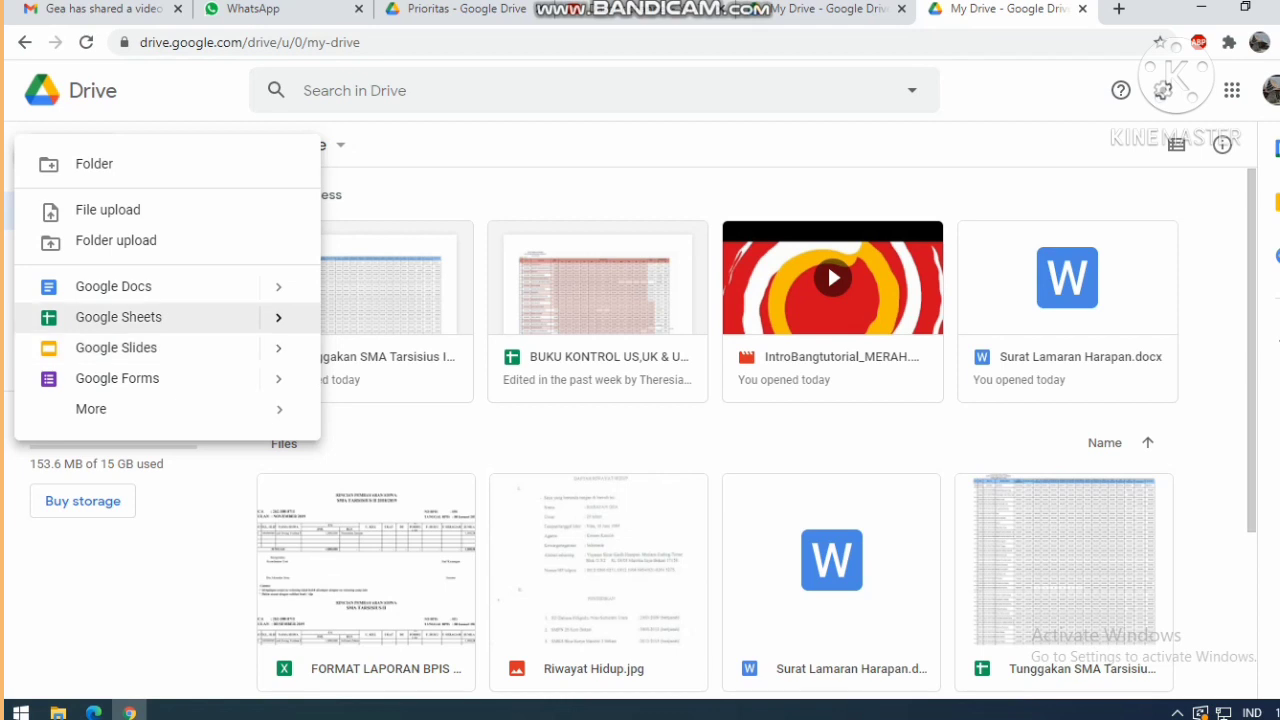
Create a blank Google Sheets spreadsheet from the New menu and show its File menu.
{"action": "left_click", "coordinate": [118, 317]}
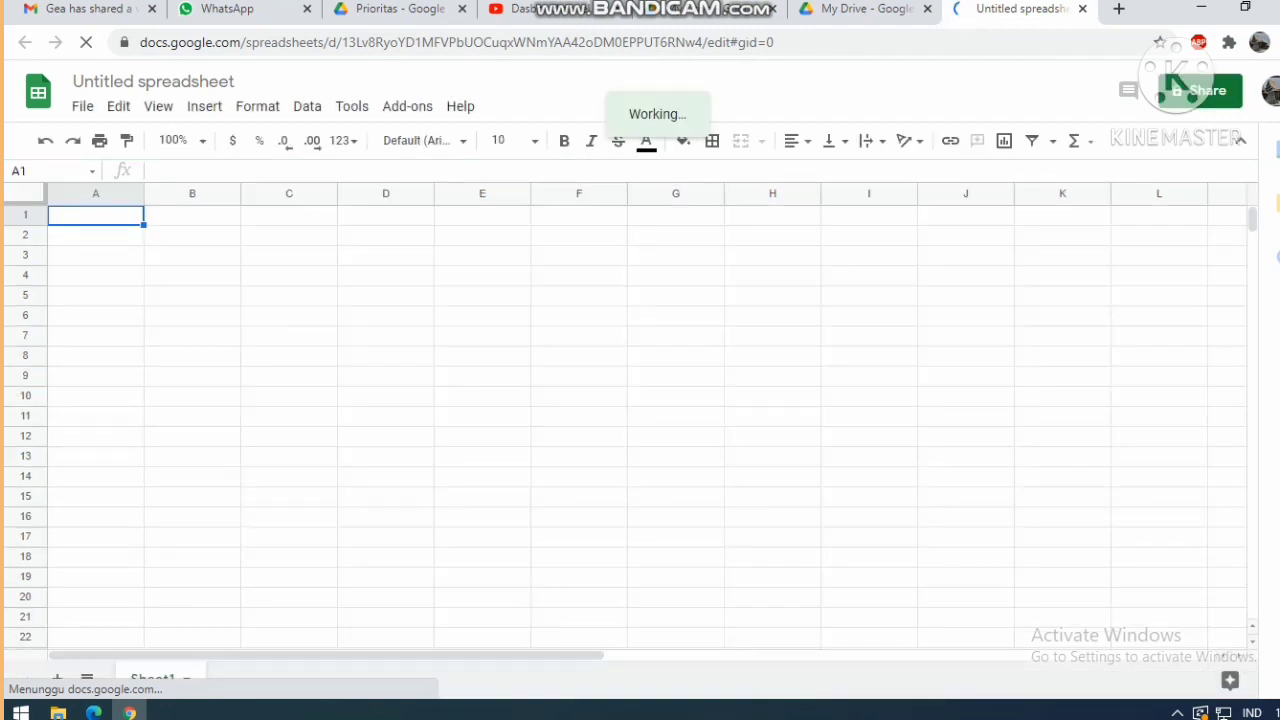
{"action": "left_click", "coordinate": [82, 106]}
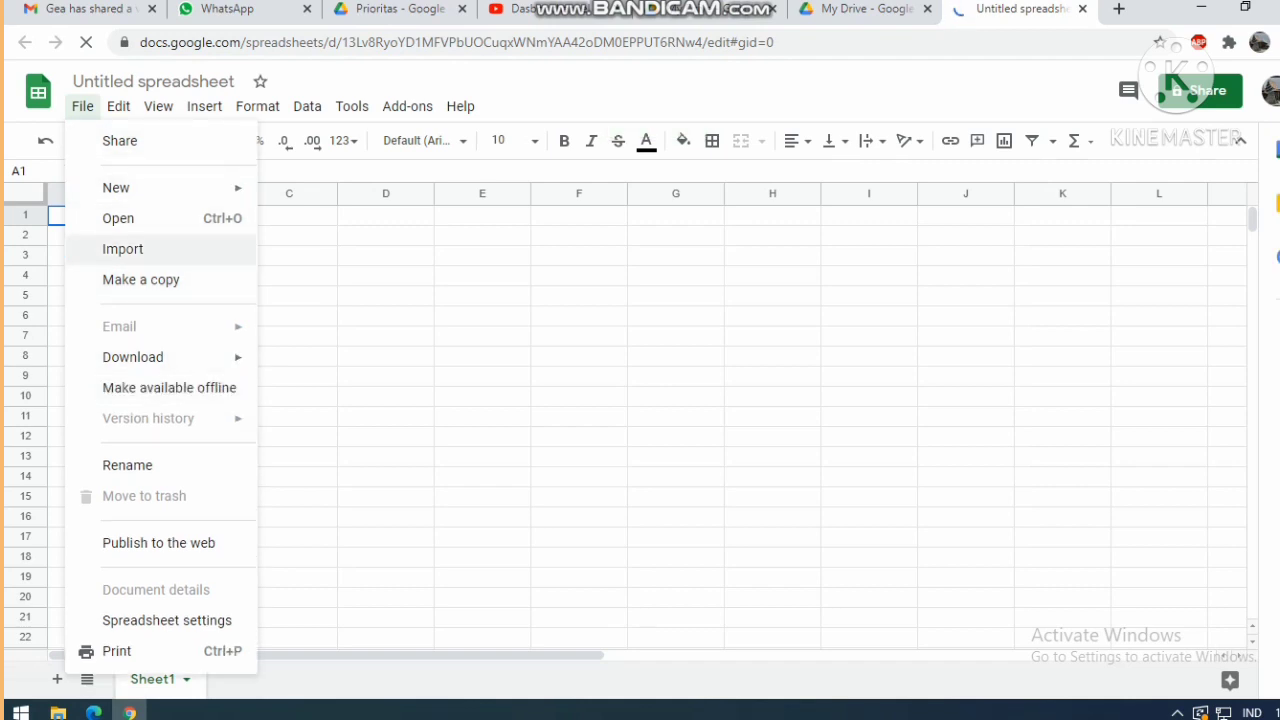
Upload CONTOH.xlsx from the computer through File > Import.
{"action": "left_click", "coordinate": [82, 106]}
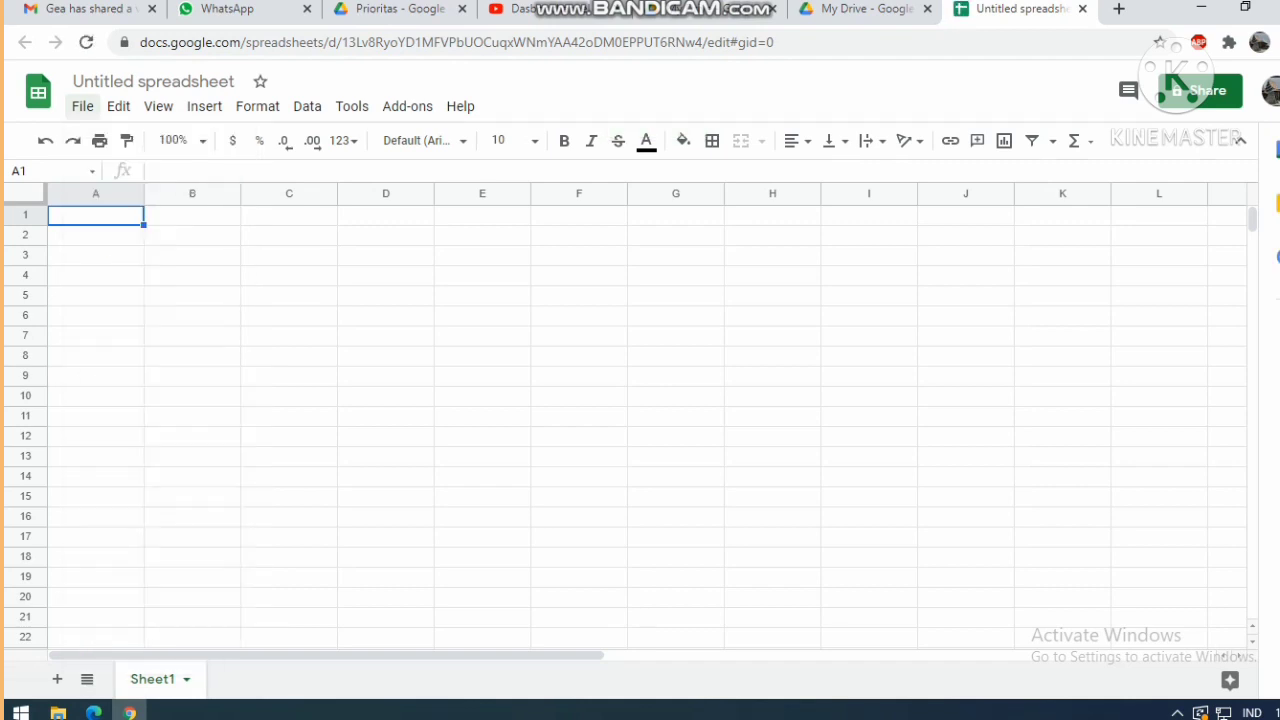
{"action": "left_click", "coordinate": [82, 106]}
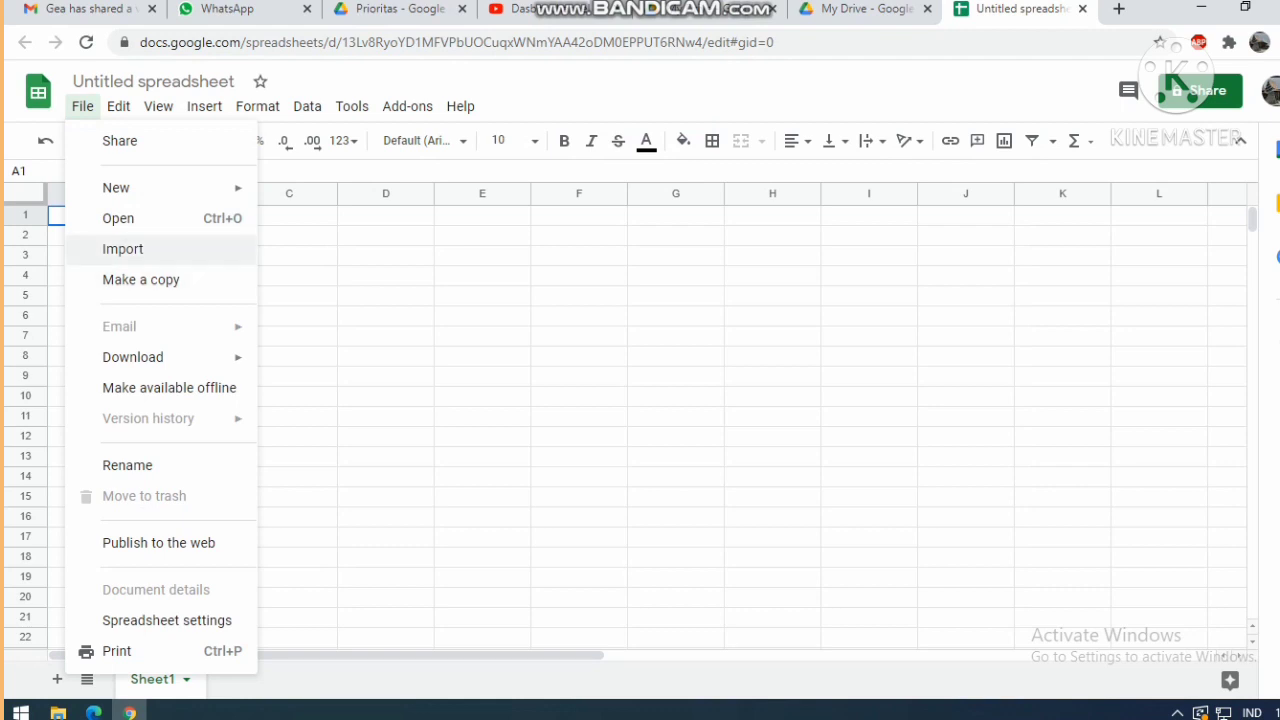
{"action": "left_click", "coordinate": [122, 249]}
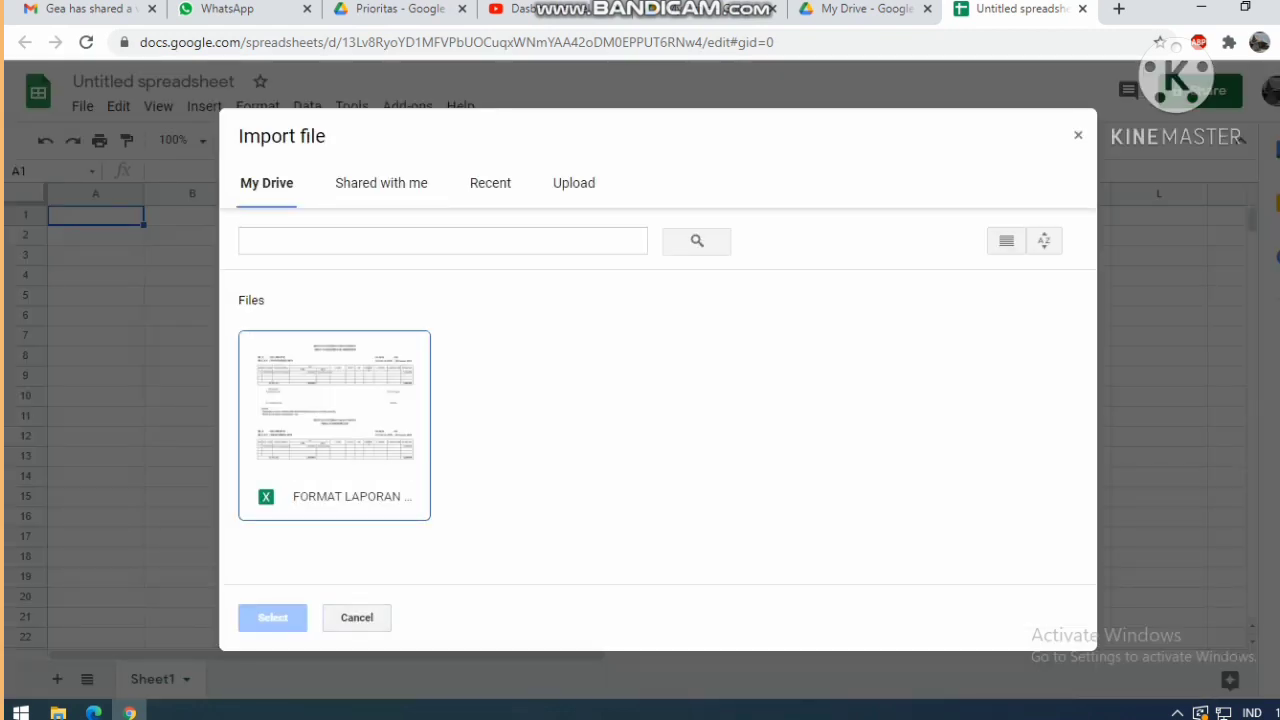
{"action": "left_click", "coordinate": [573, 183]}
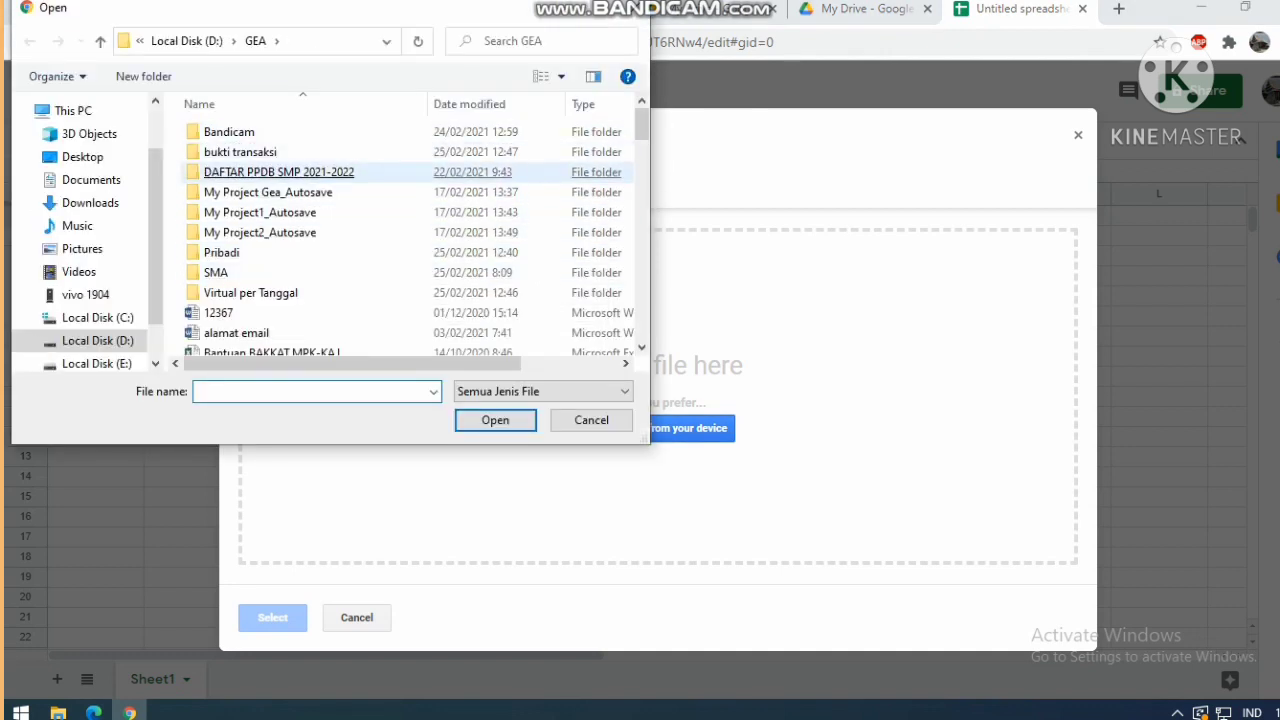
{"action": "scroll", "coordinate": [400, 160], "scroll_direction": "down", "scroll_amount": 4}
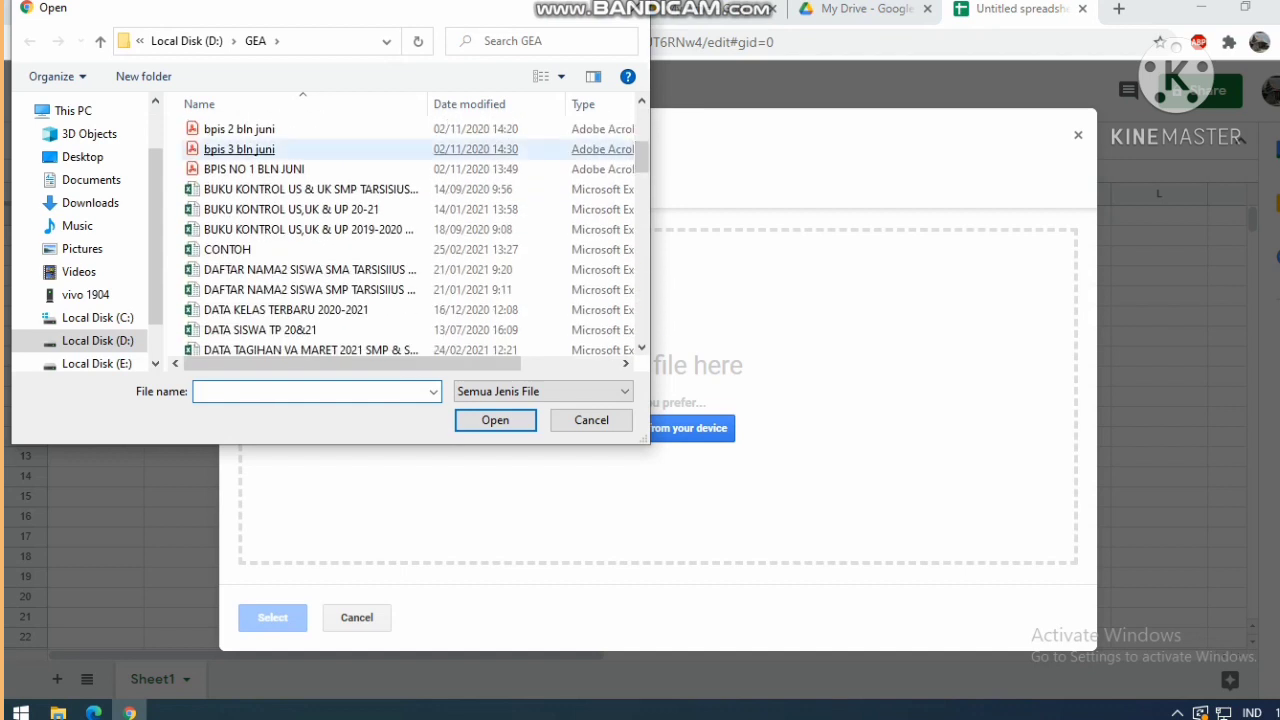
{"action": "double_click", "coordinate": [227, 249]}
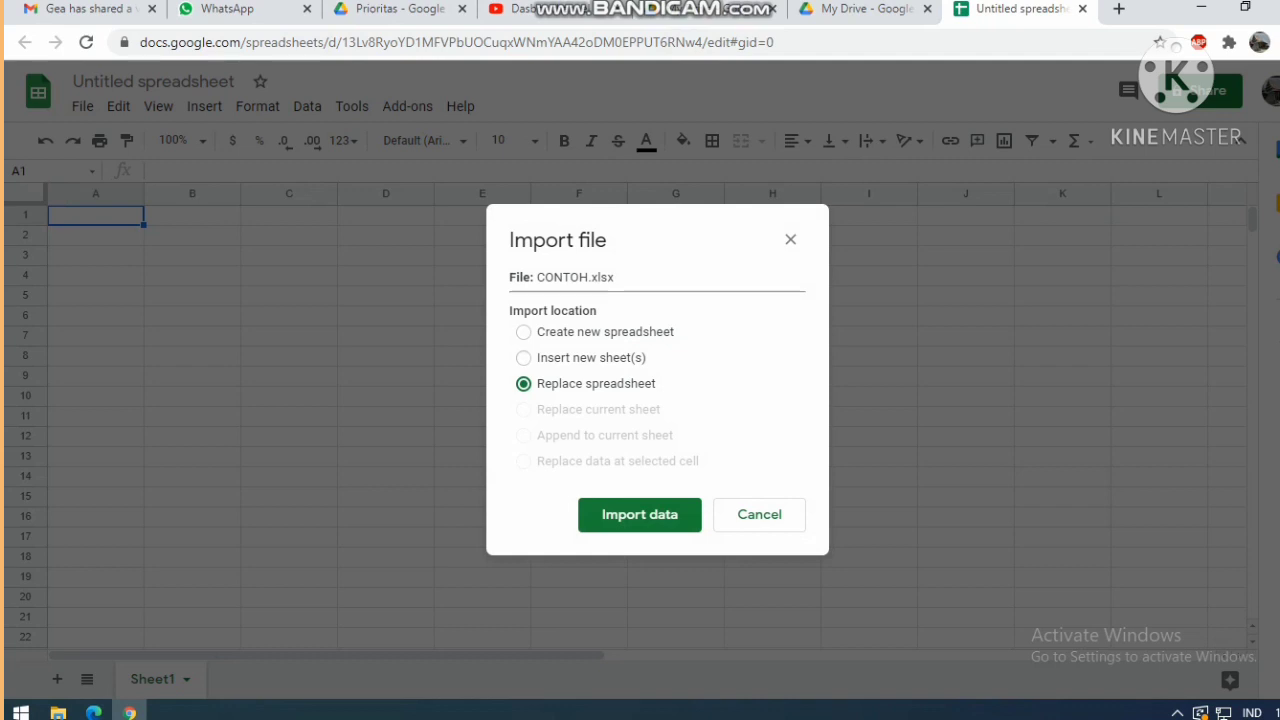
Import CONTOH.xlsx as new sheets with its theme included.
{"action": "left_click", "coordinate": [523, 357]}
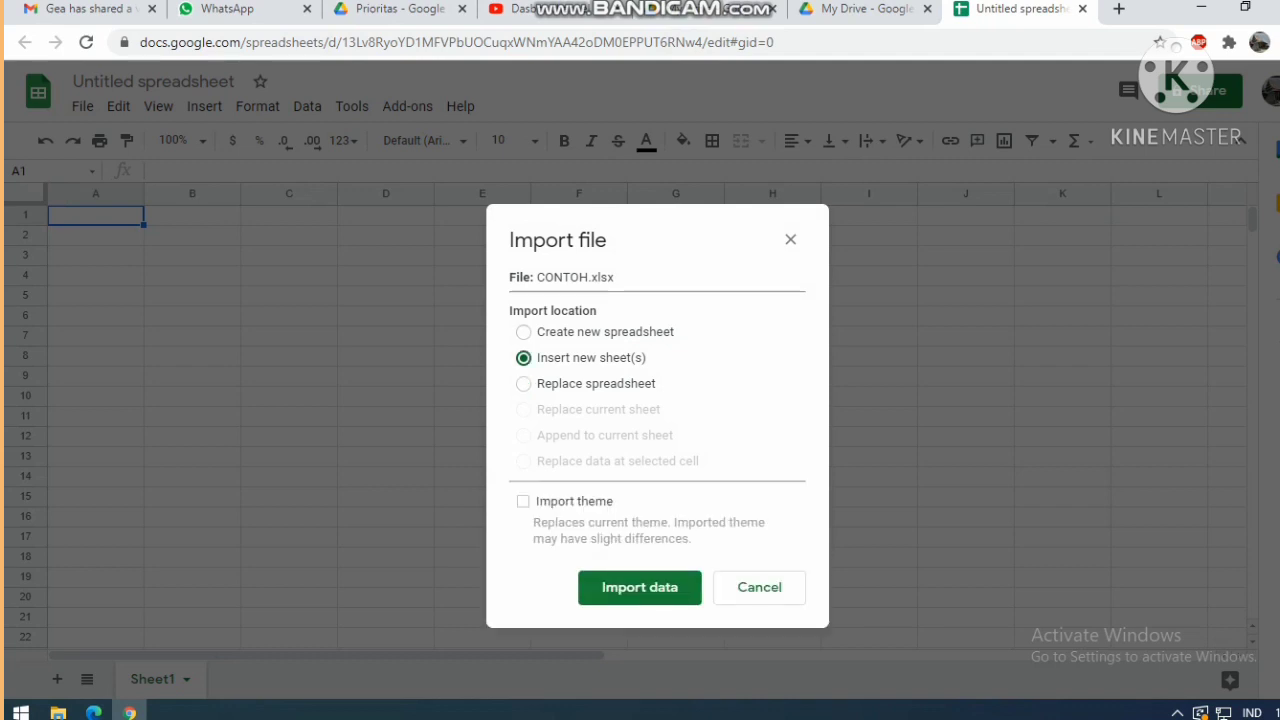
{"action": "left_click", "coordinate": [523, 331]}
{"action": "left_click", "coordinate": [523, 357]}
{"action": "left_click", "coordinate": [523, 383]}
{"action": "left_click", "coordinate": [523, 357]}
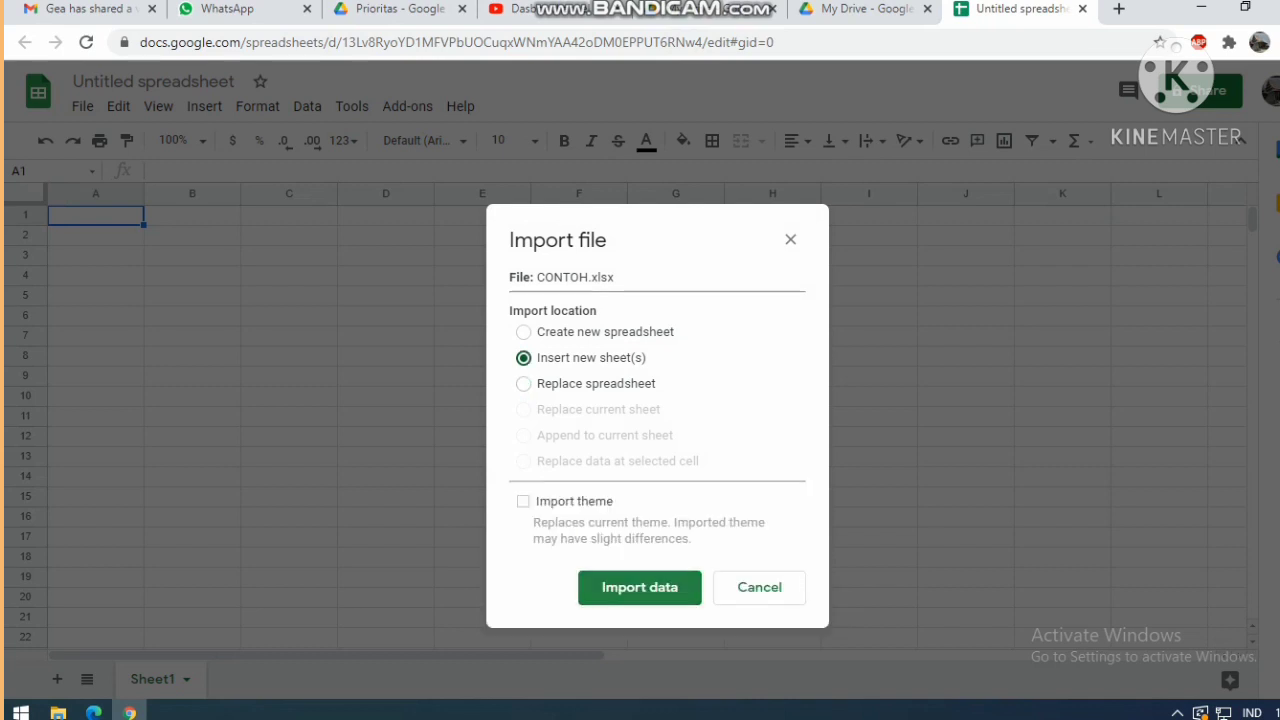
{"action": "left_click", "coordinate": [523, 501]}
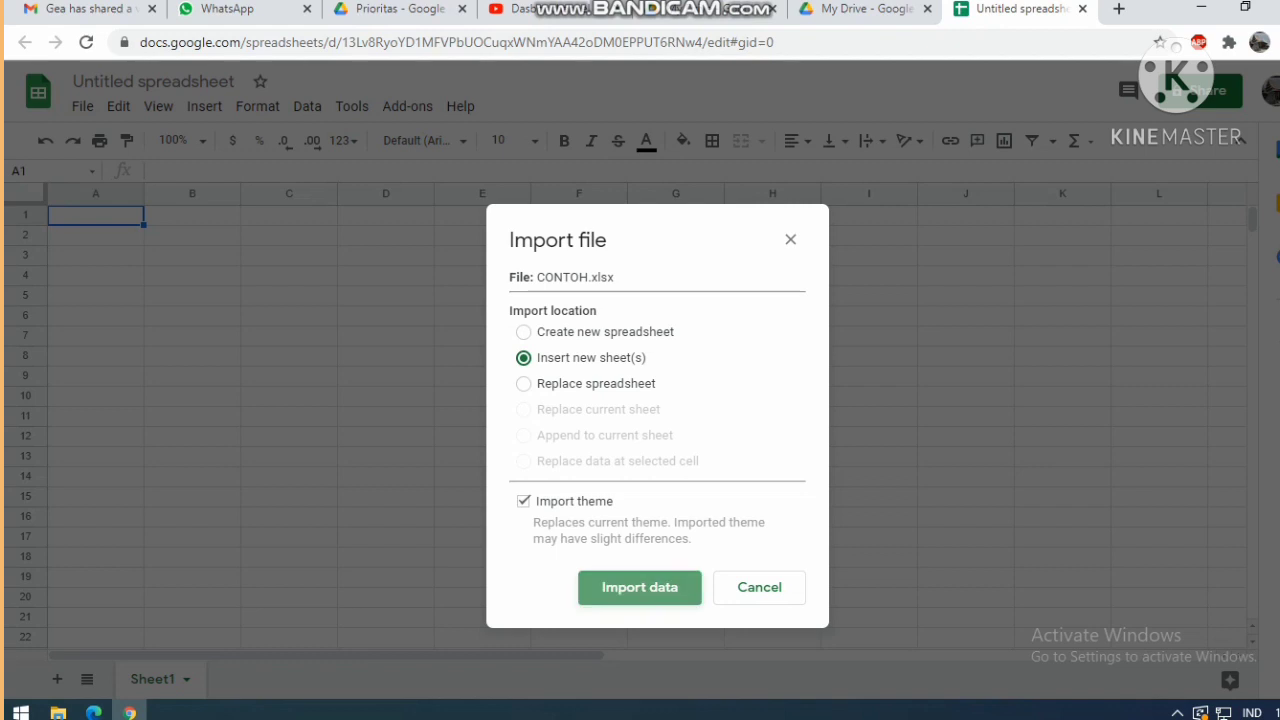
{"action": "left_click", "coordinate": [640, 587]}
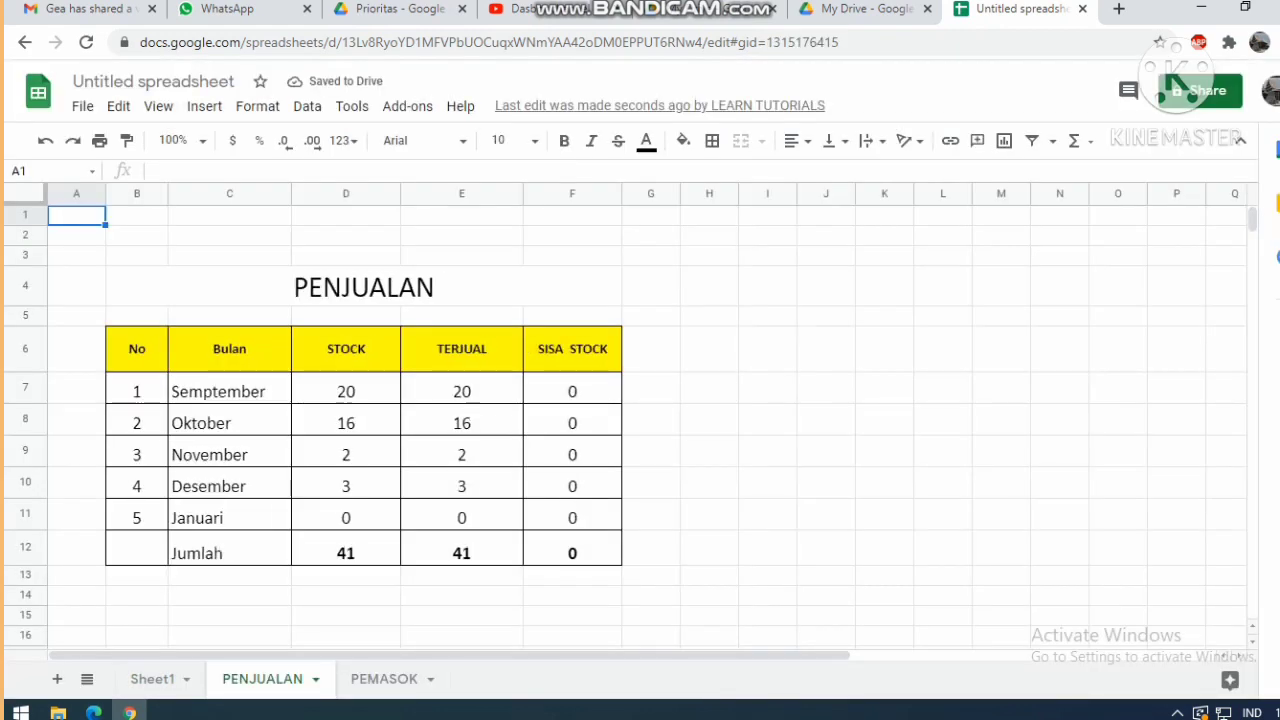
Review the imported PEMASOK and PENJUALAN sheets and make row 4 slightly shorter.
{"action": "scroll", "coordinate": [625, 385], "scroll_direction": "down", "scroll_amount": 1}
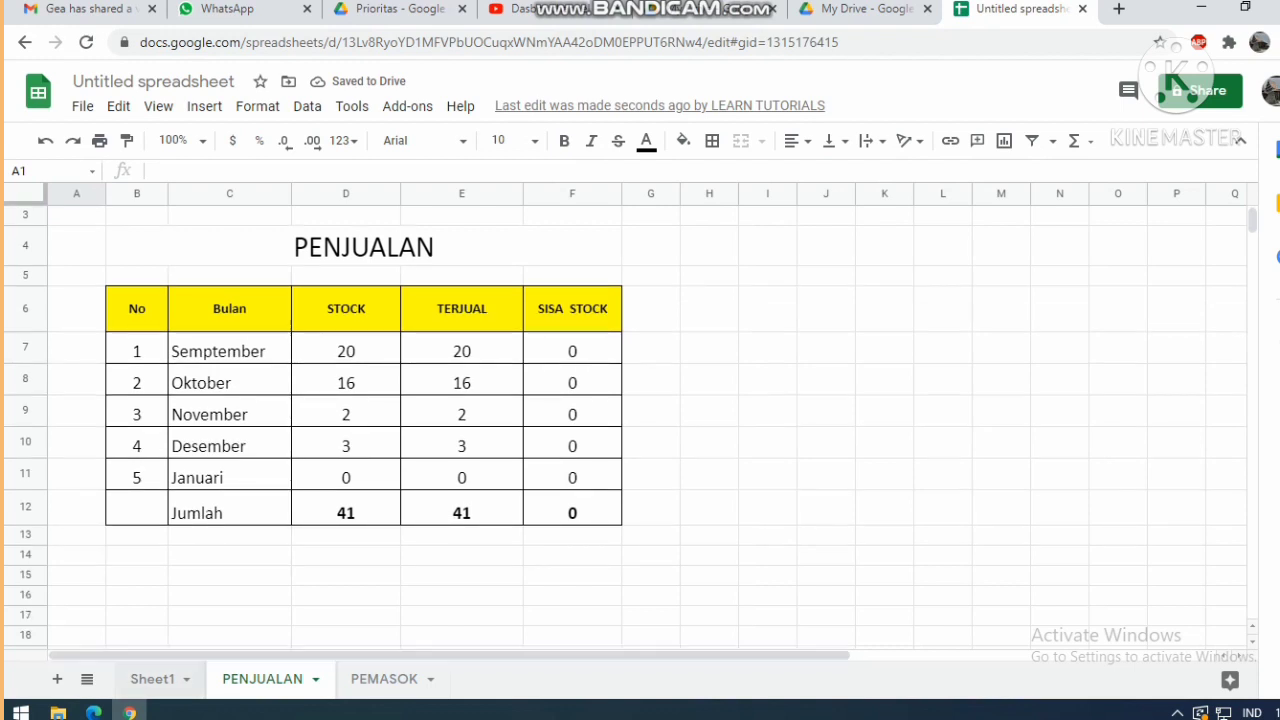
{"action": "scroll", "coordinate": [625, 385], "scroll_direction": "down", "scroll_amount": 2}
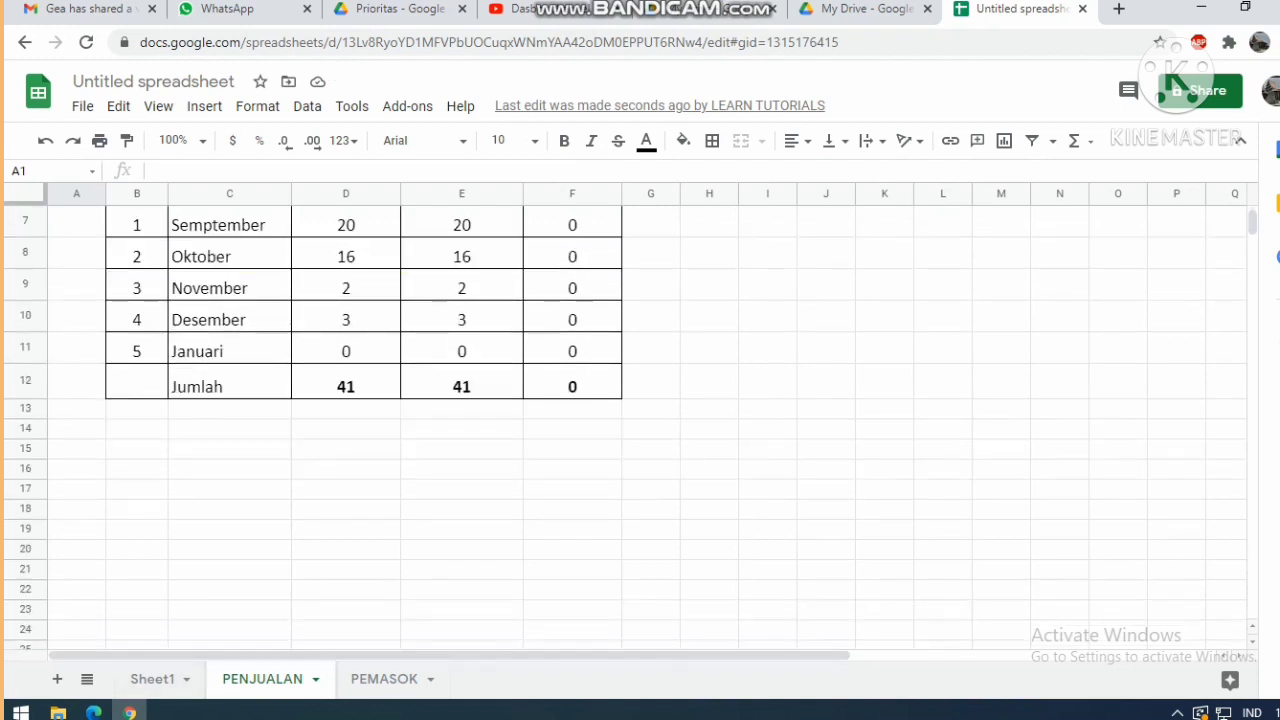
{"action": "scroll", "coordinate": [625, 385], "scroll_direction": "up", "scroll_amount": 3}
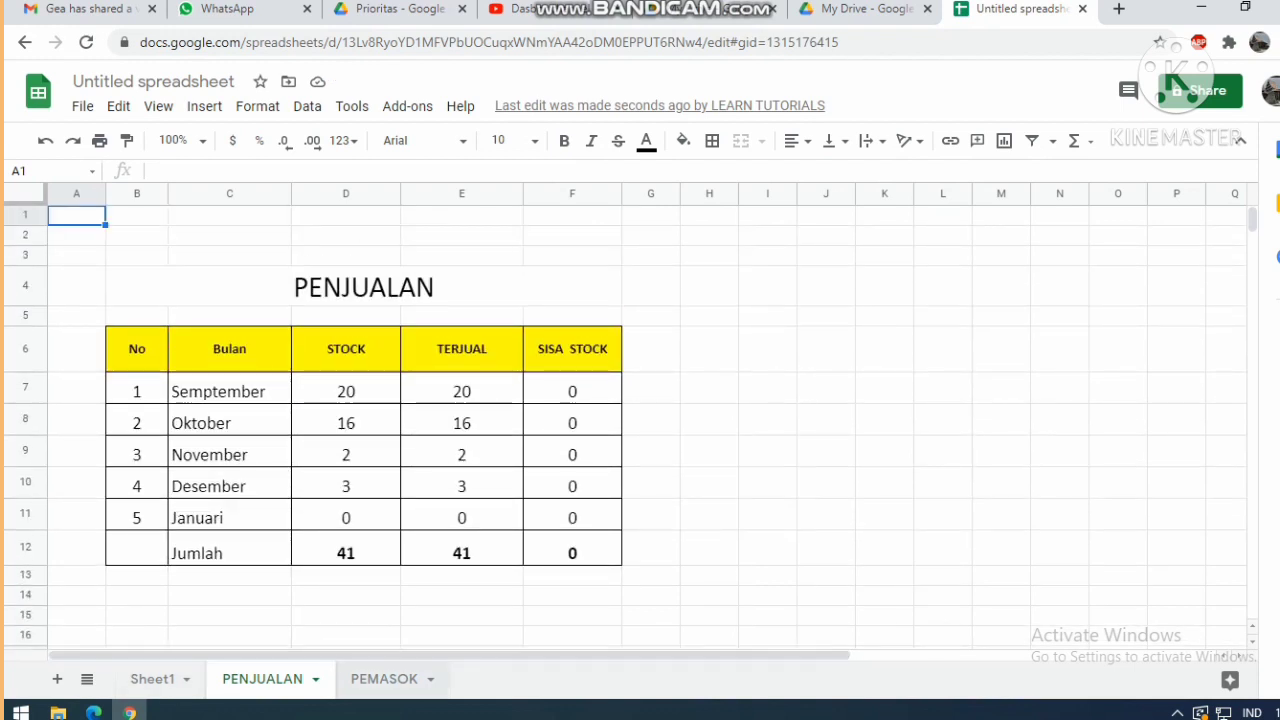
{"action": "key", "text": "ctrl+shift+Page_Down"}
{"action": "key", "text": "ctrl+shift+Page_Up"}
{"action": "key", "text": "ctrl+shift+Page_Down"}
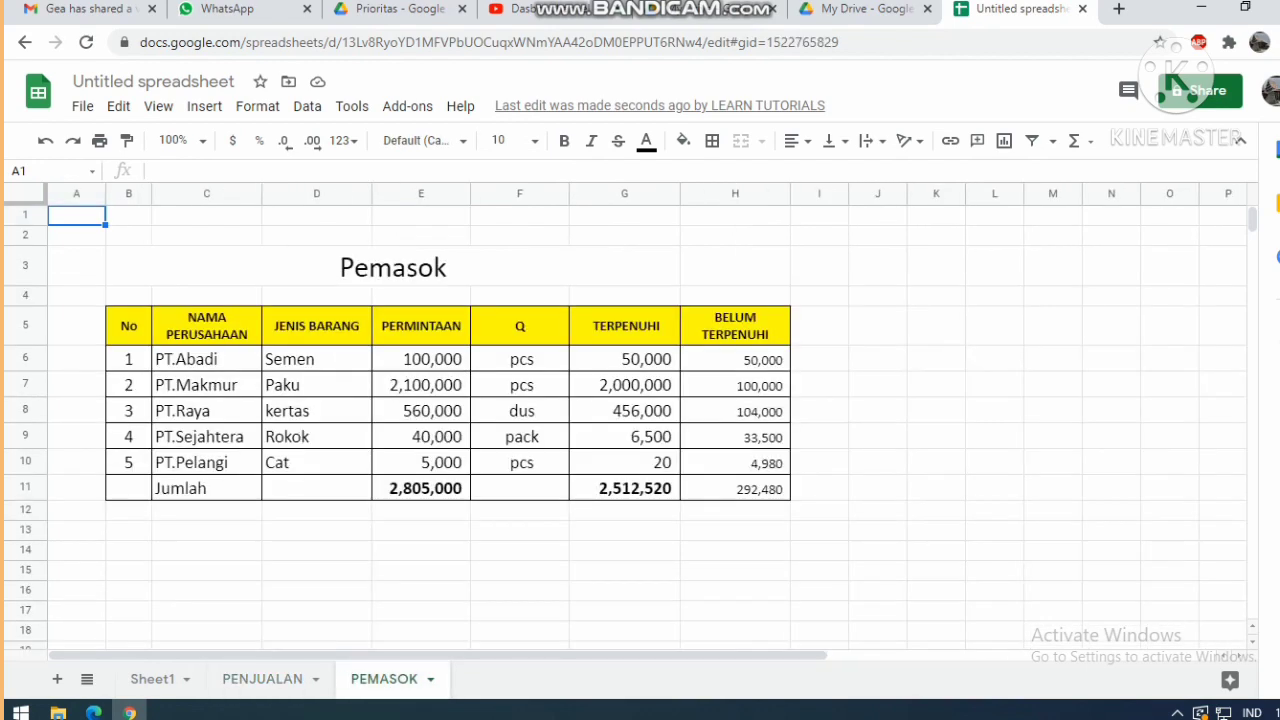
{"action": "key", "text": "ctrl+shift+Page_Up"}
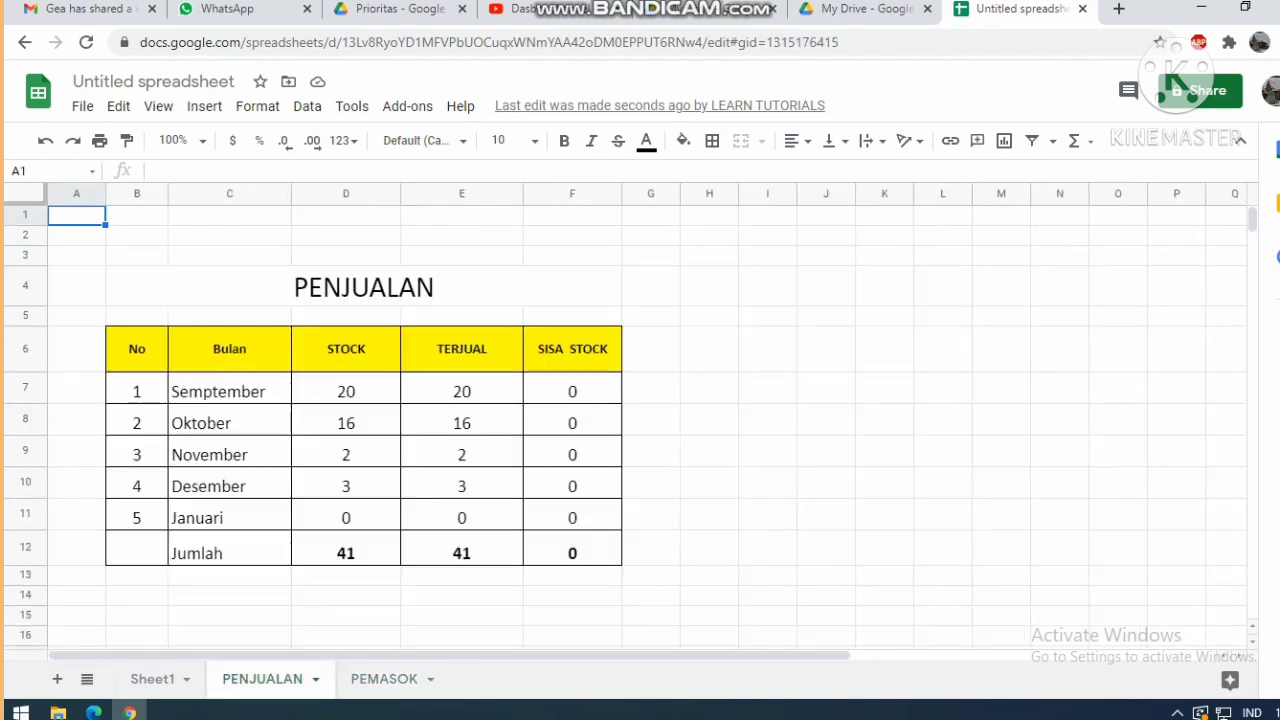
{"action": "key", "text": "ctrl+shift+Page_Down"}
{"action": "key", "text": "ctrl+shift+Page_Up"}
{"action": "left_click", "coordinate": [364, 286]}
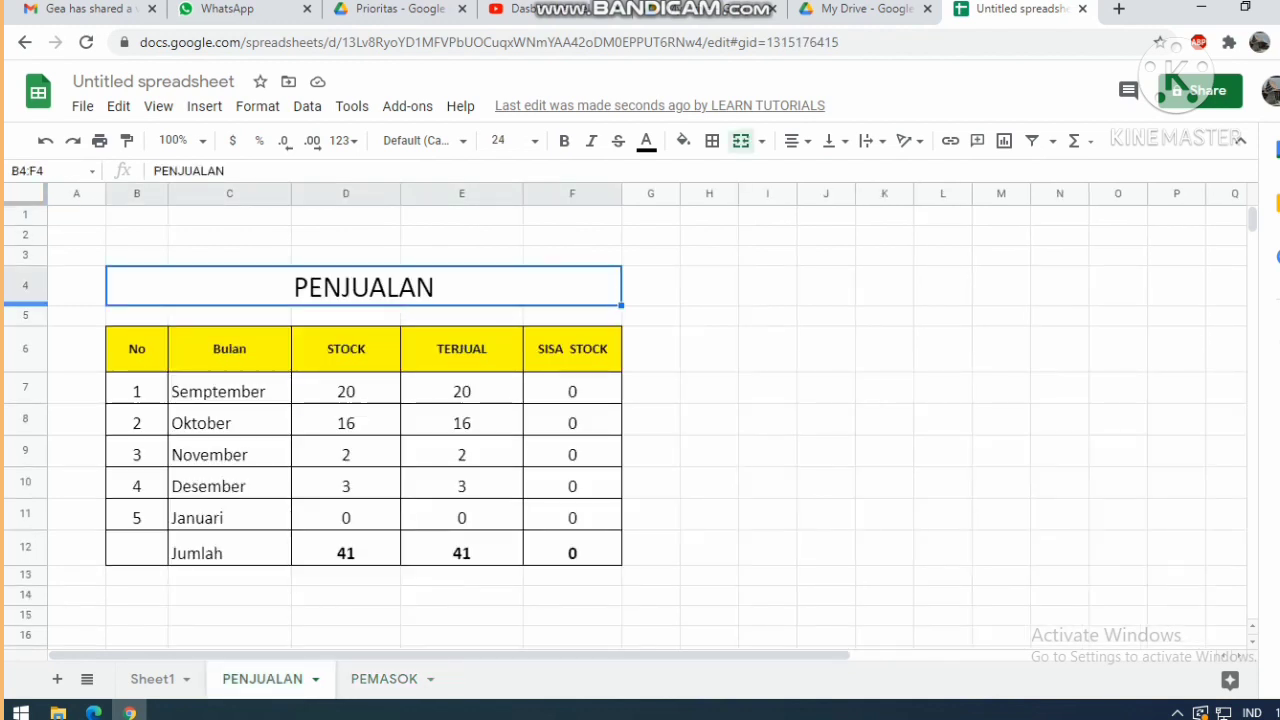
{"action": "left_click_drag", "start_coordinate": [26, 305], "coordinate": [26, 295]}
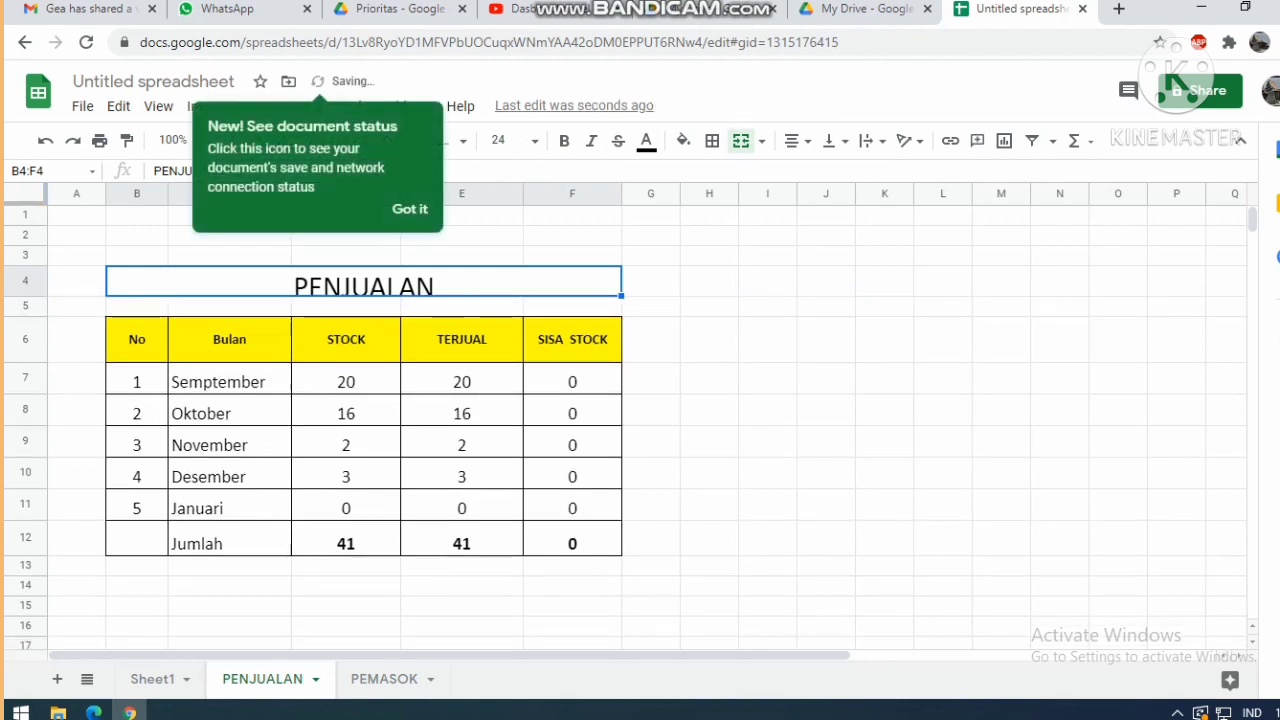
Inspect cells J9, F7 and E7 on PENJUALAN, then start sharing the spreadsheet.
{"action": "left_click", "coordinate": [826, 441]}
{"action": "left_click", "coordinate": [572, 381]}
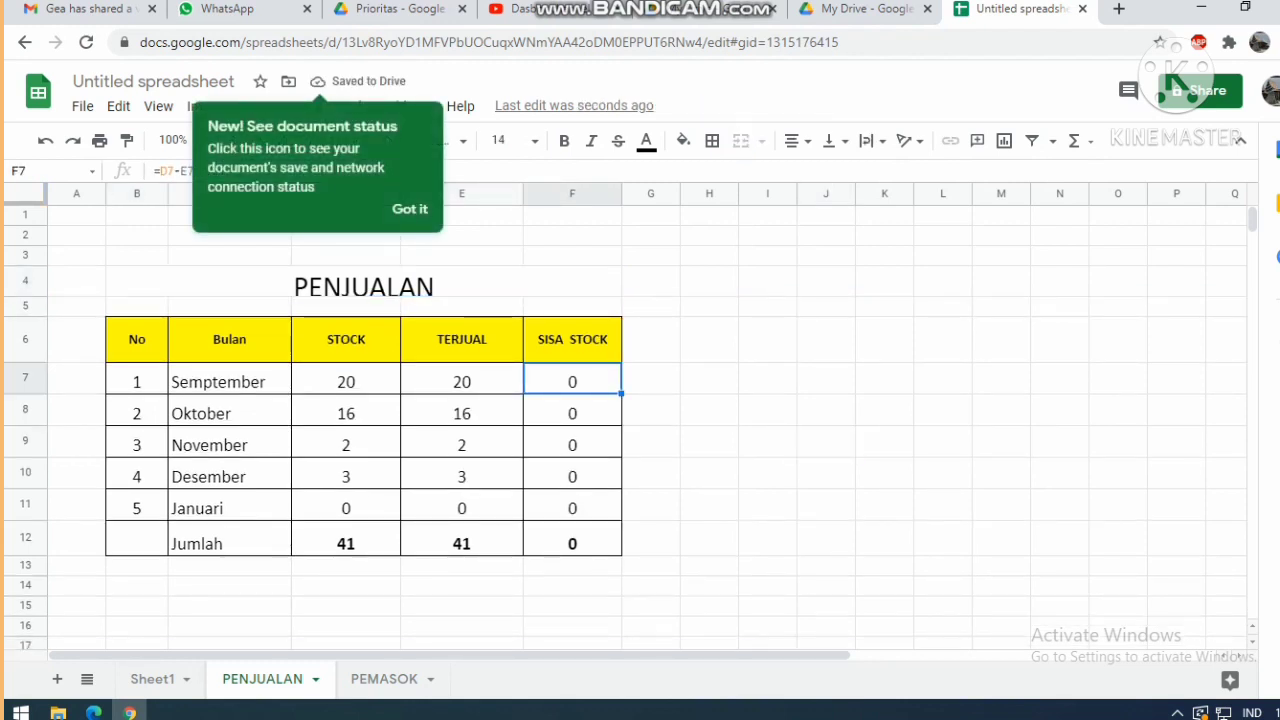
{"action": "left_click", "coordinate": [461, 381]}
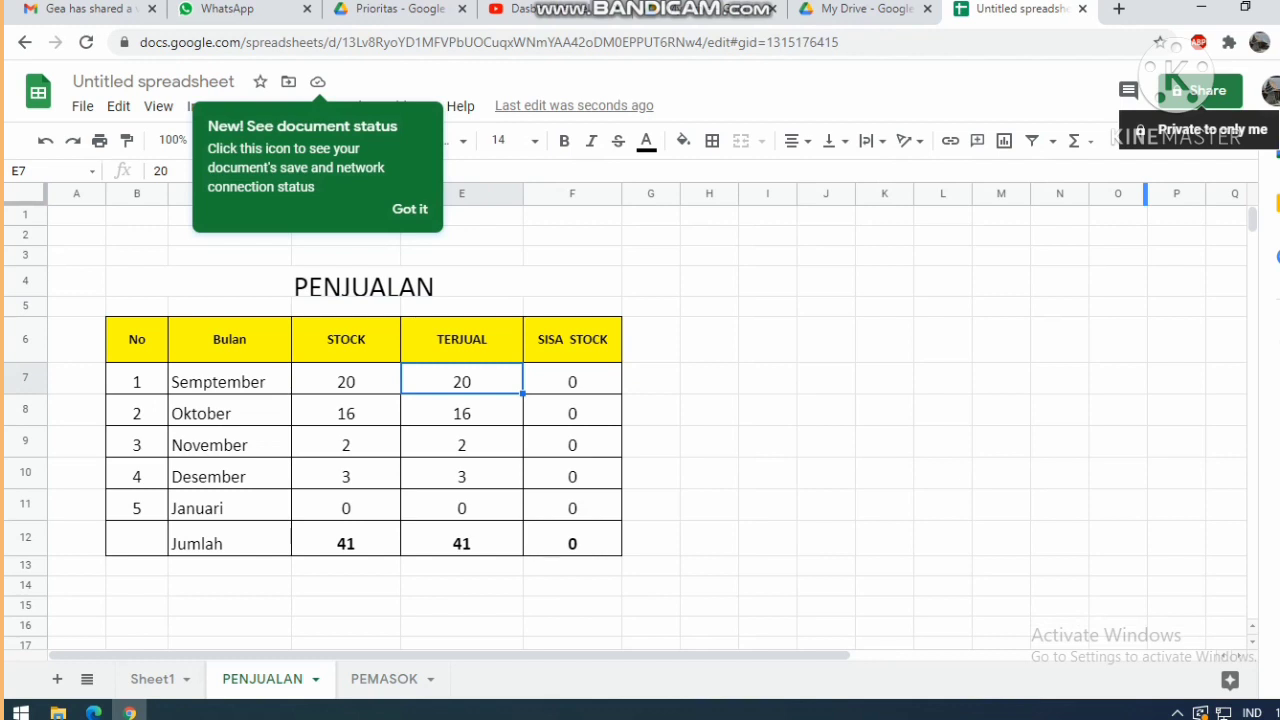
{"action": "left_click", "coordinate": [1200, 90]}
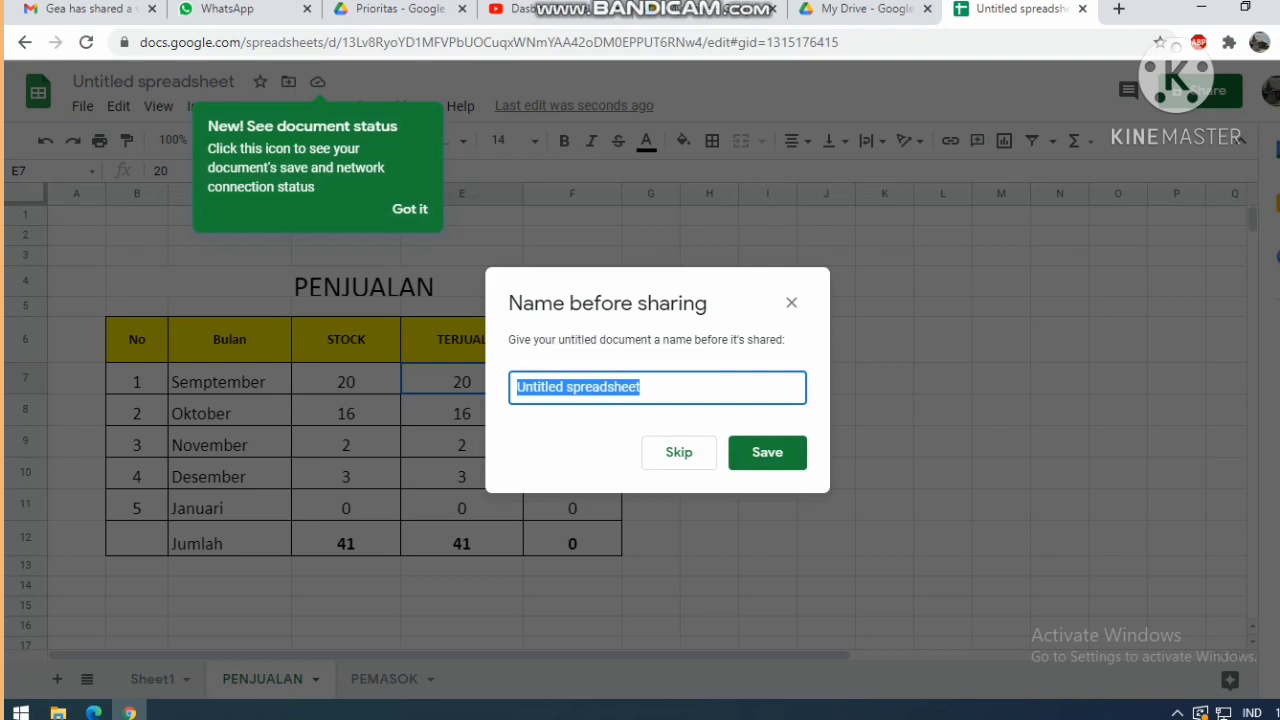
Name the spreadsheet CONTOH and add the school account as a recipient.
{"action": "type", "text": "CON"}
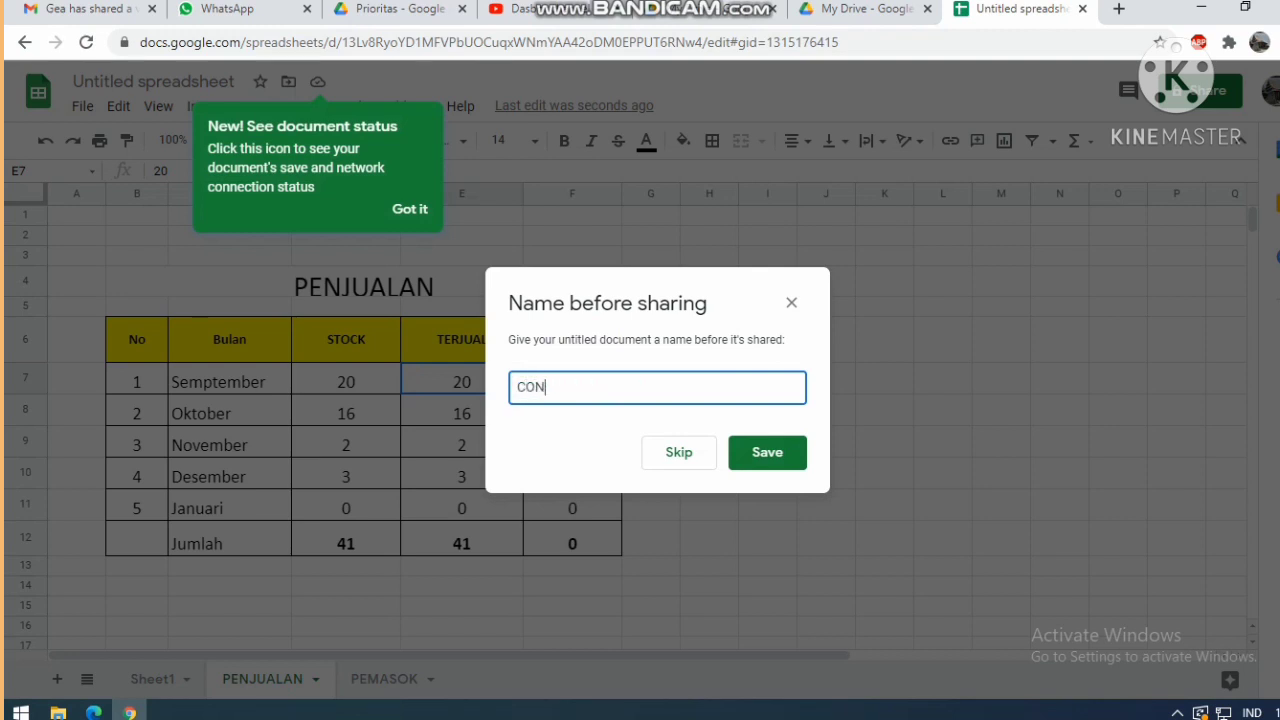
{"action": "type", "text": "TOH"}
{"action": "key", "text": "Return"}
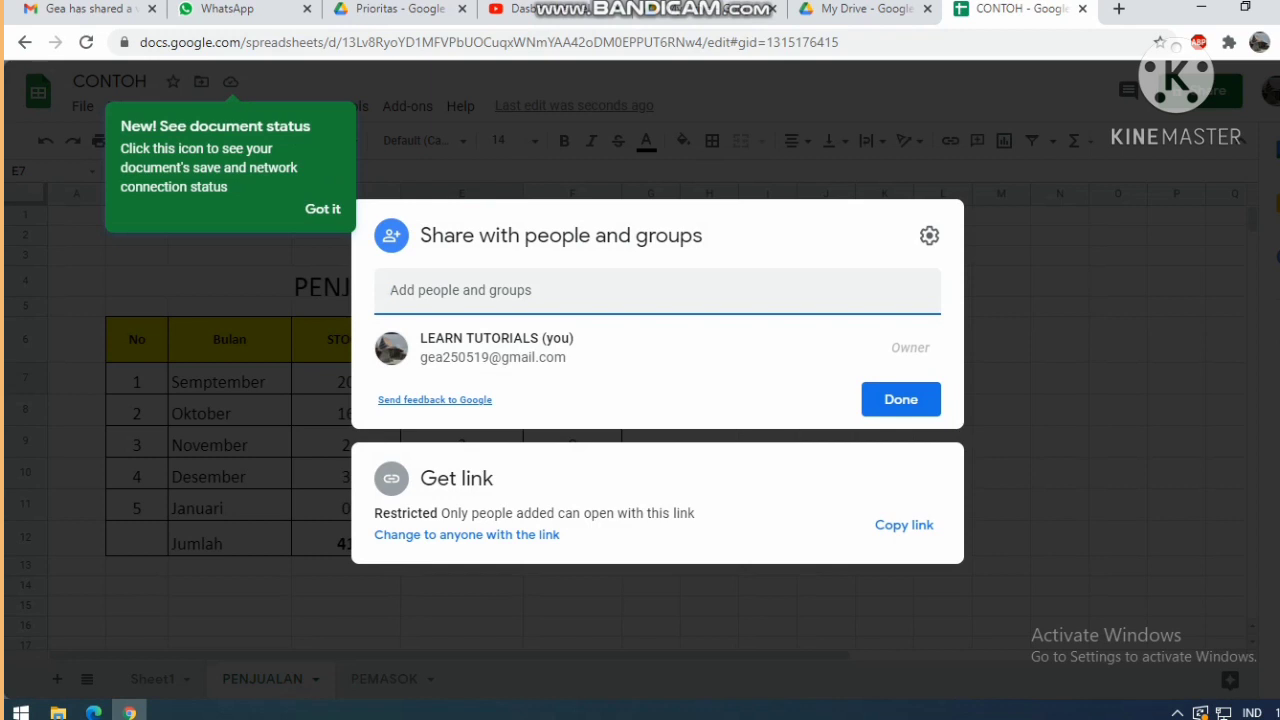
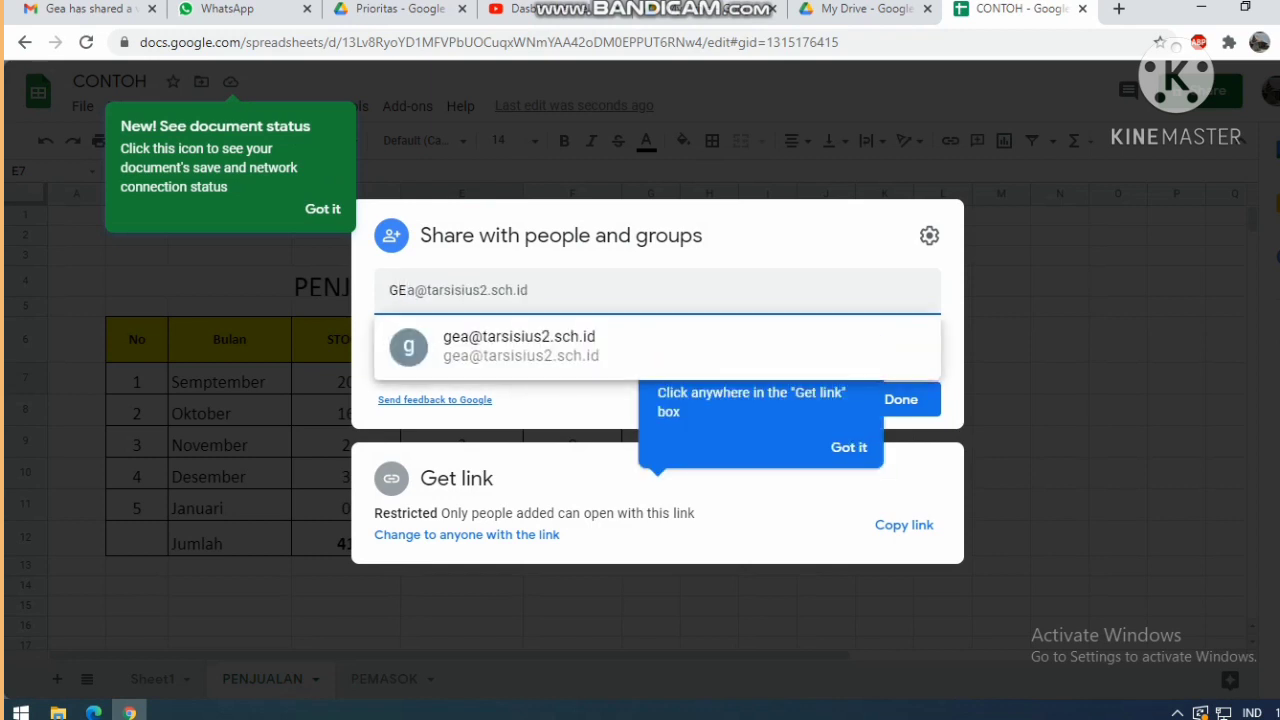
{"action": "key", "text": "Return"}
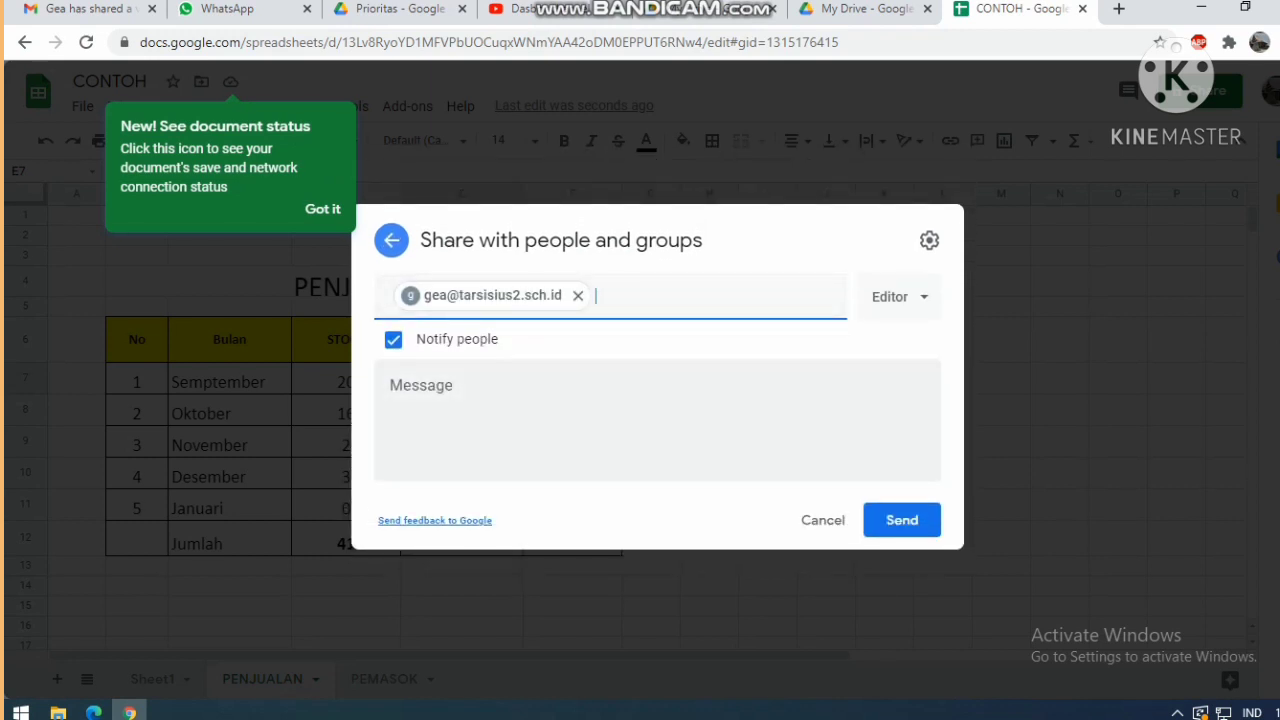
Set the recipient's access to Viewer and send the invitation.
{"action": "key", "text": "Tab"}
{"action": "key", "text": "Return"}
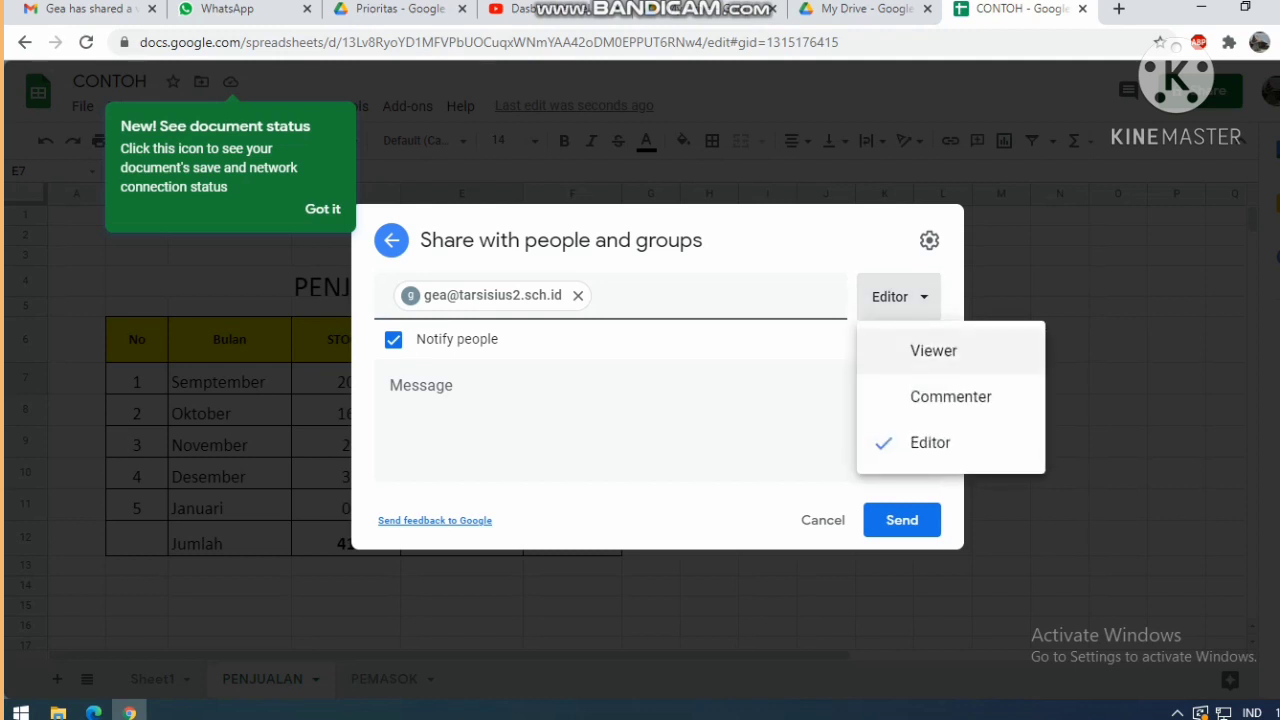
{"action": "key", "text": "Down"}
{"action": "key", "text": "Return"}
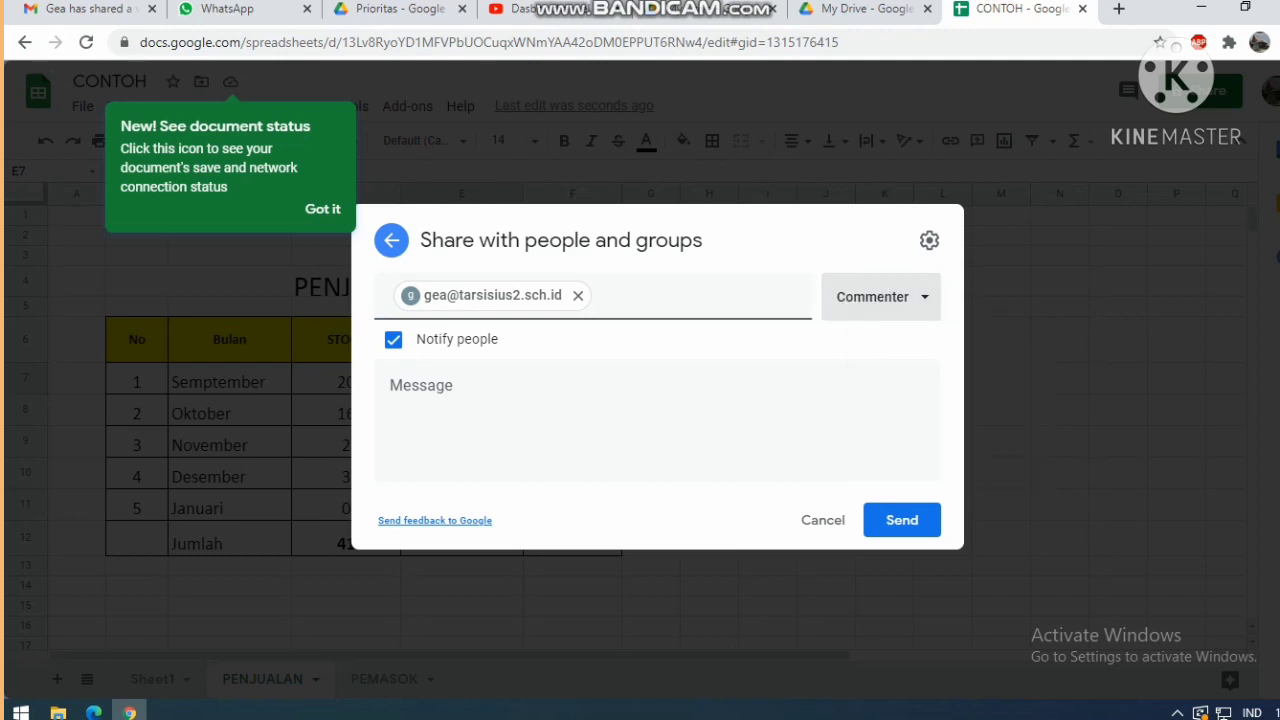
{"action": "key", "text": "Return"}
{"action": "key", "text": "Down"}
{"action": "key", "text": "Down"}
{"action": "key", "text": "Return"}
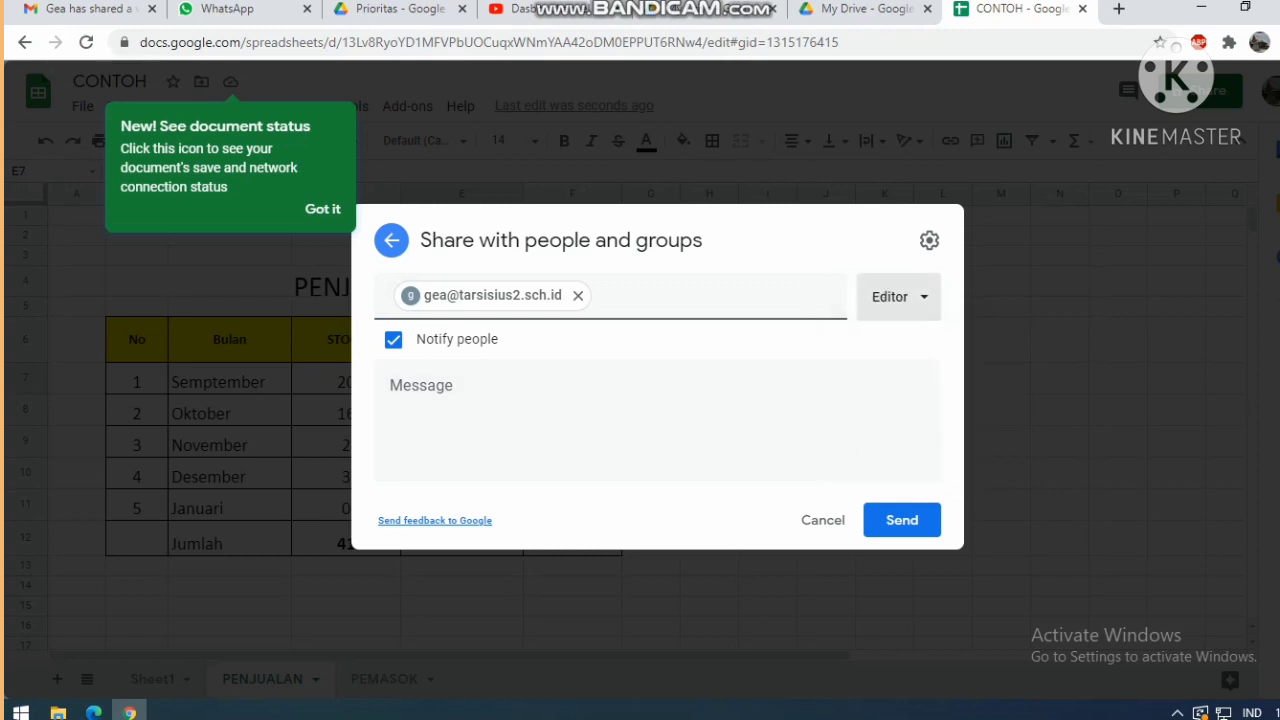
{"action": "key", "text": "Return"}
{"action": "key", "text": "Up"}
{"action": "key", "text": "Down"}
{"action": "key", "text": "Up"}
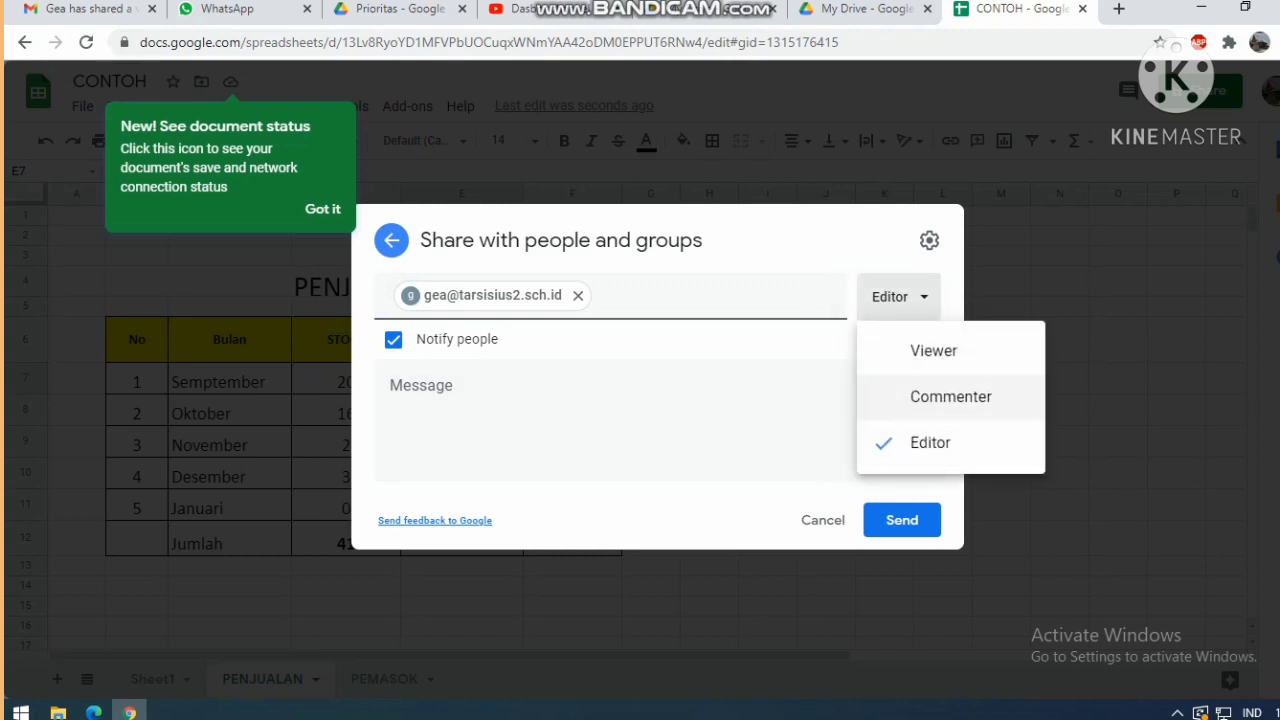
{"action": "key", "text": "Down"}
{"action": "key", "text": "Up"}
{"action": "key", "text": "Up"}
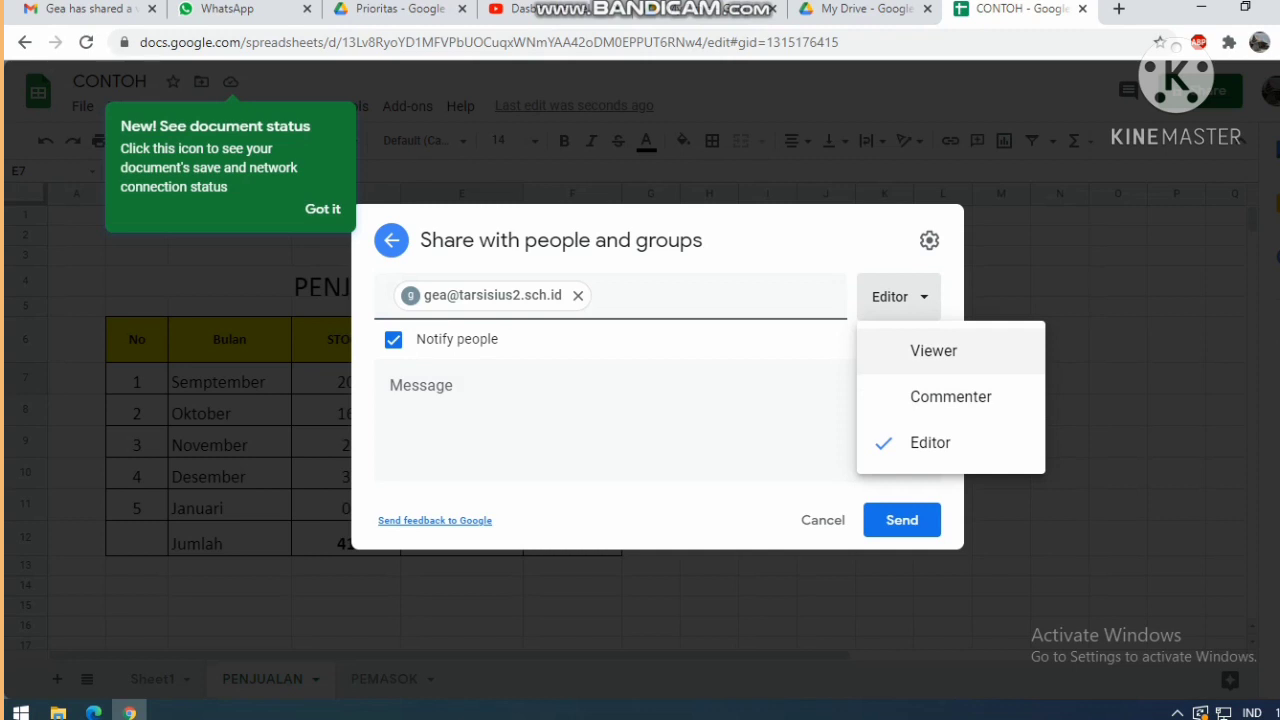
{"action": "key", "text": "Return"}
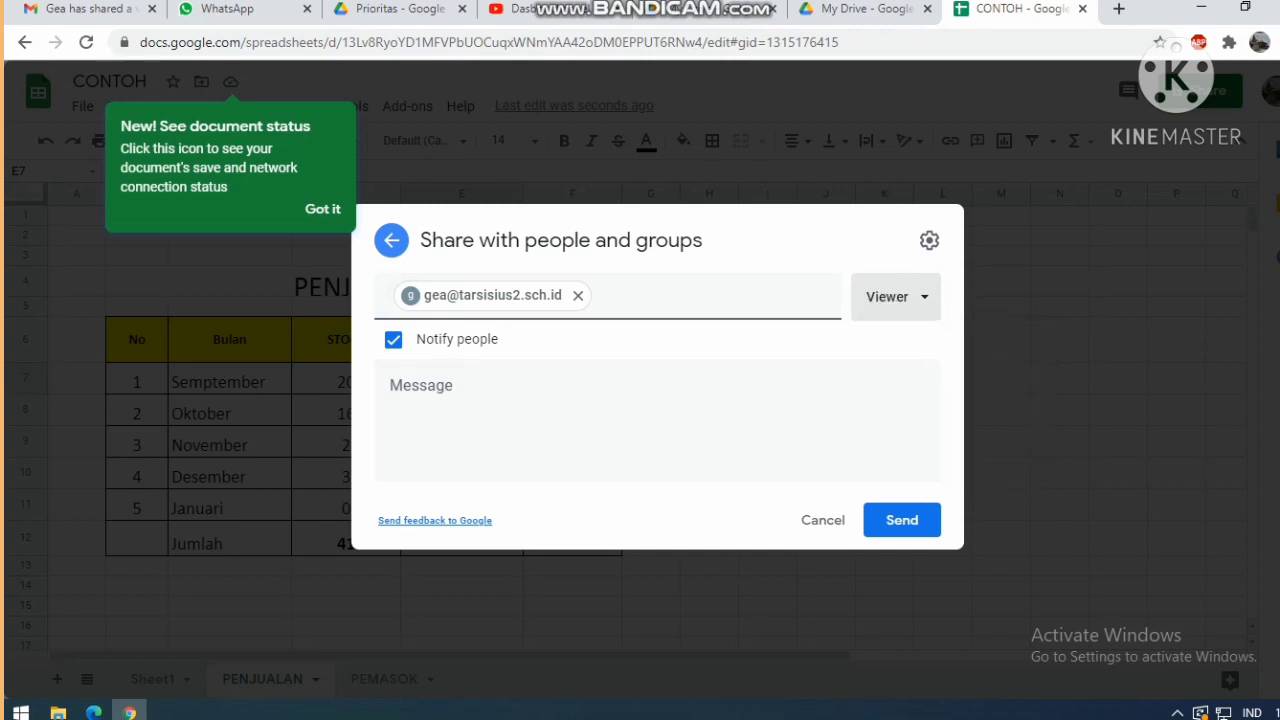
{"action": "key", "text": "Return"}
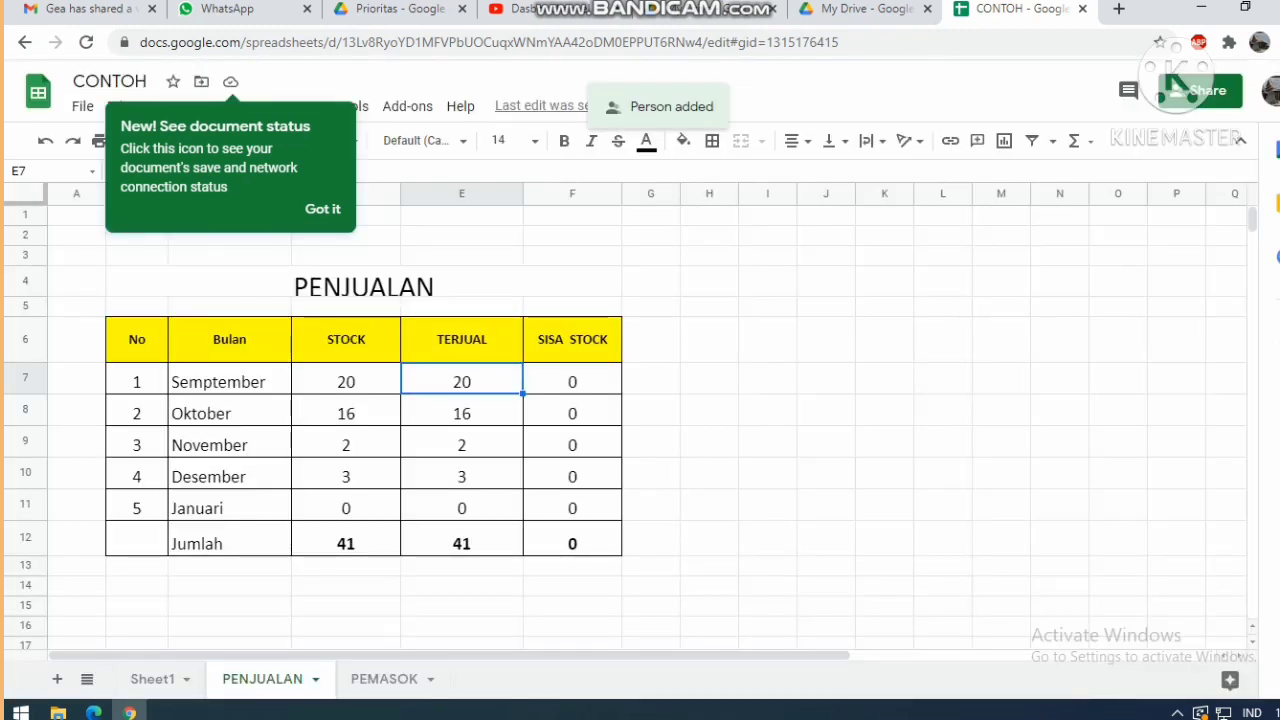
Review the SISA STOCK results in F7 through F11 on PENJUALAN.
{"action": "left_click", "coordinate": [572, 382]}
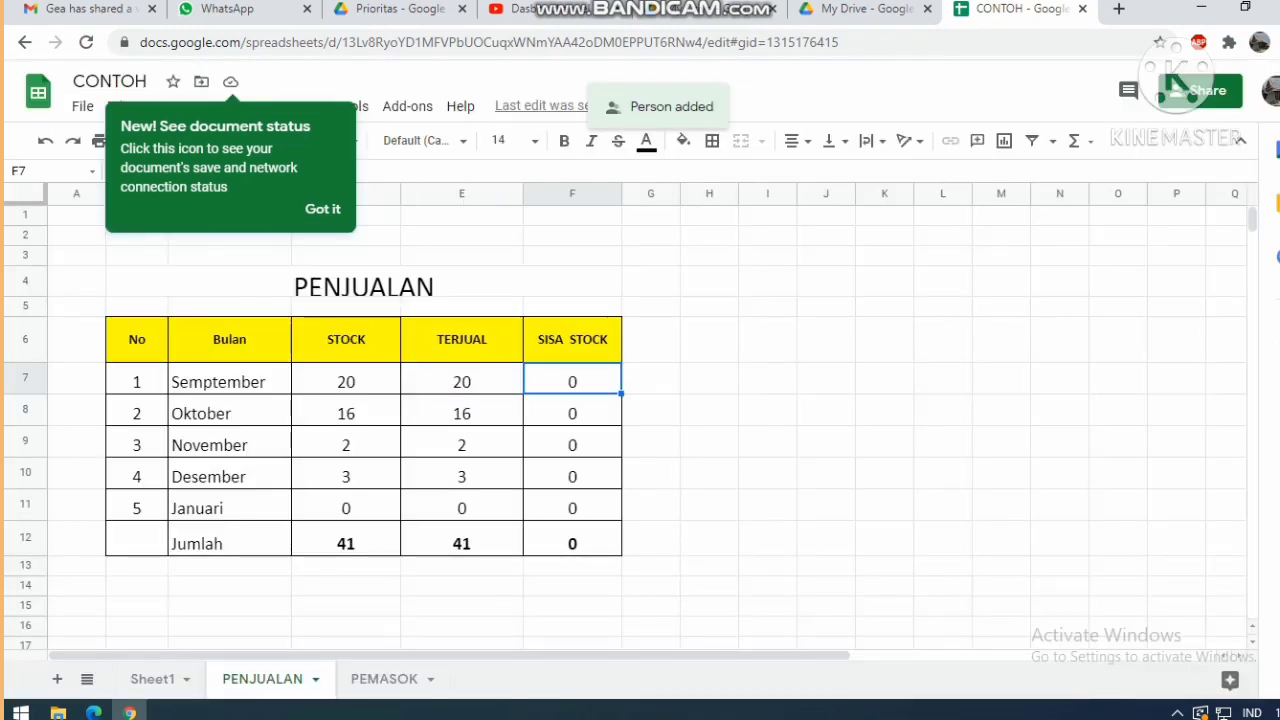
{"action": "left_click", "coordinate": [572, 413]}
{"action": "left_click", "coordinate": [572, 445]}
{"action": "left_click", "coordinate": [572, 382]}
{"action": "left_click", "coordinate": [572, 413]}
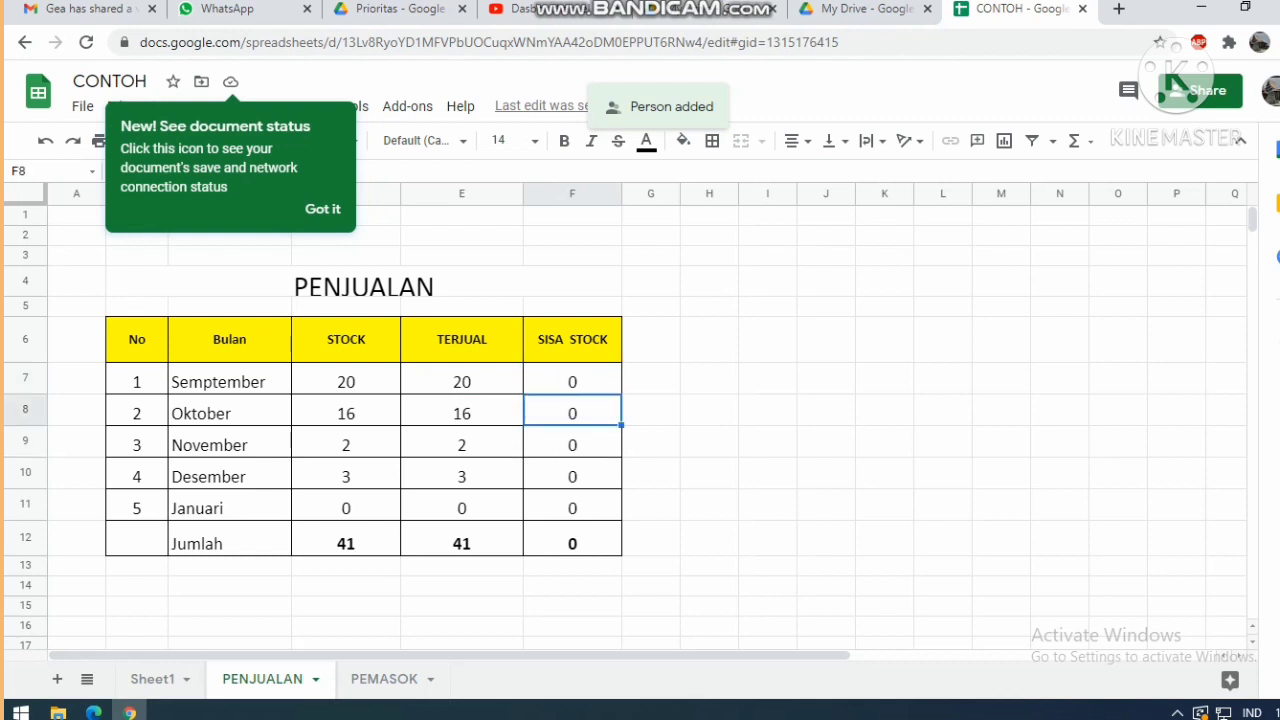
{"action": "left_click", "coordinate": [572, 445]}
{"action": "left_click", "coordinate": [572, 476]}
{"action": "left_click", "coordinate": [572, 508]}
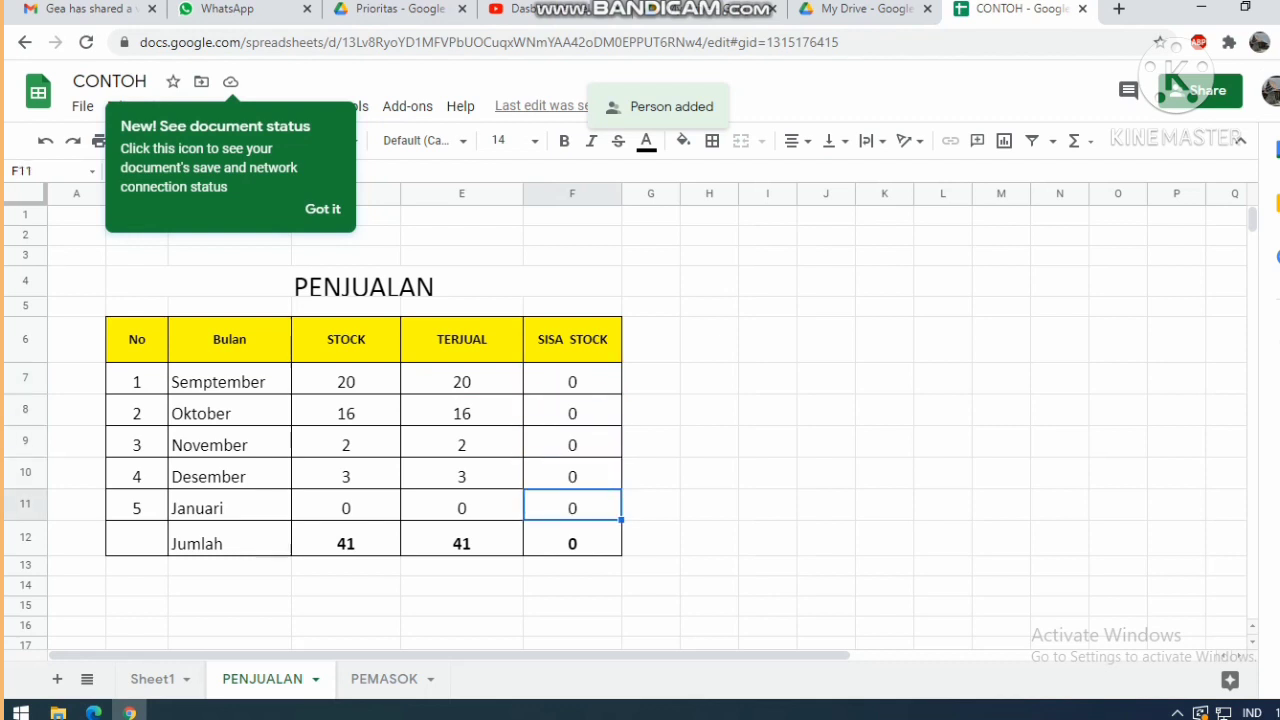
Check a BELUM TERPENUHI value on PEMASOK, then open a new blank browser tab.
{"action": "left_click", "coordinate": [384, 679]}
{"action": "left_click", "coordinate": [735, 385]}
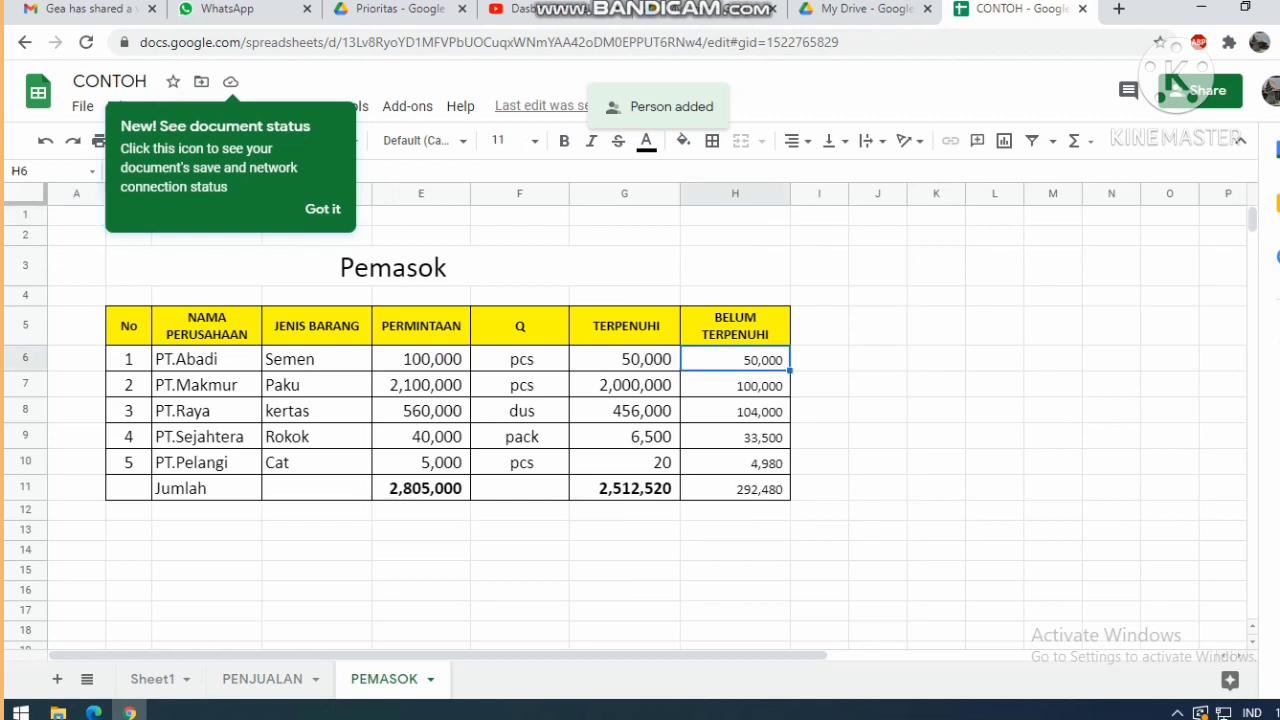
{"action": "left_click", "coordinate": [1118, 8]}
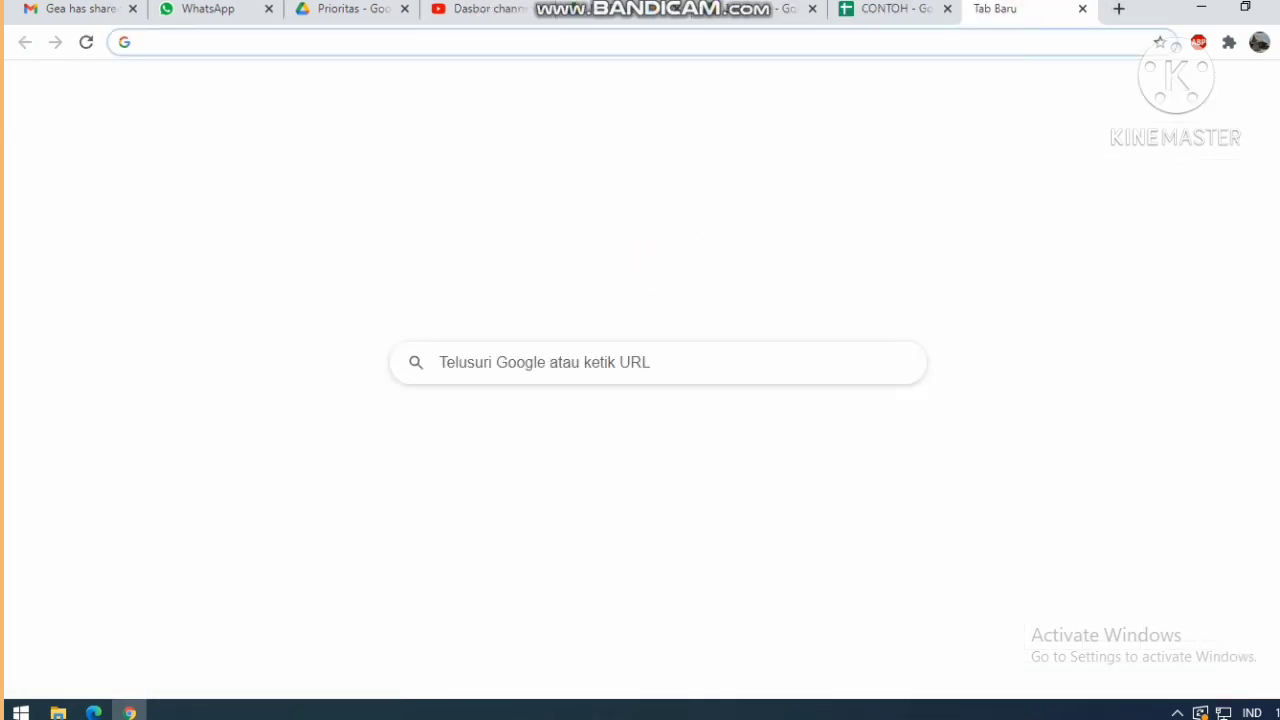
Search Google for 'gmail' from recent searches and open the Gmail - Google result.
{"action": "left_click", "coordinate": [560, 363]}
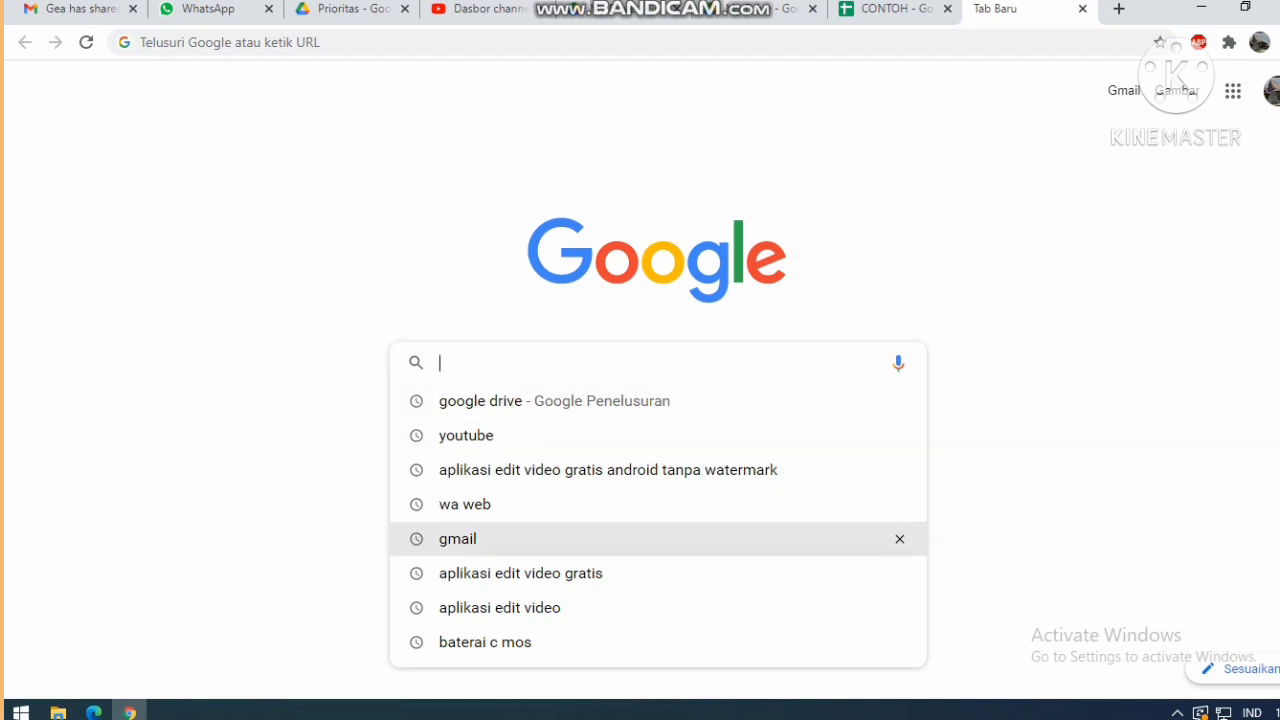
{"action": "left_click", "coordinate": [458, 538]}
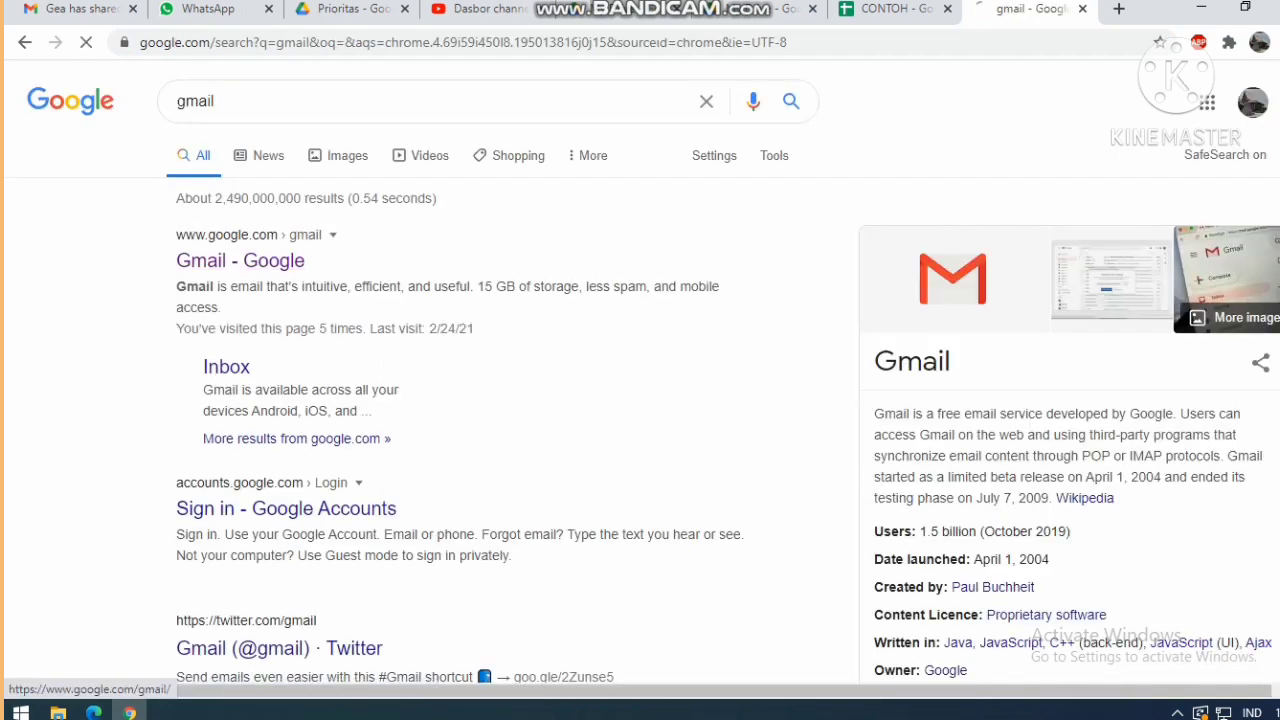
{"action": "left_click", "coordinate": [240, 260]}
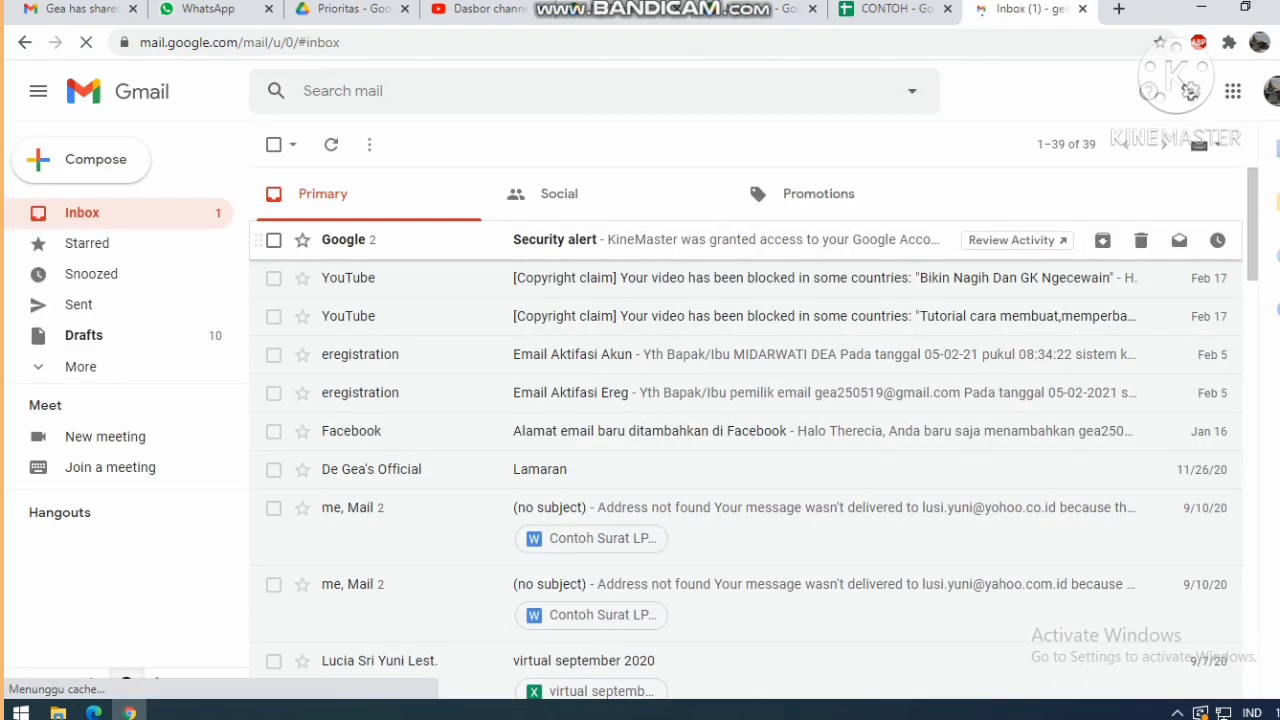
Switch Gmail to the invited school account and open the 'CONTOH - Undangan untuk melihat' email.
{"action": "left_click", "coordinate": [1270, 91]}
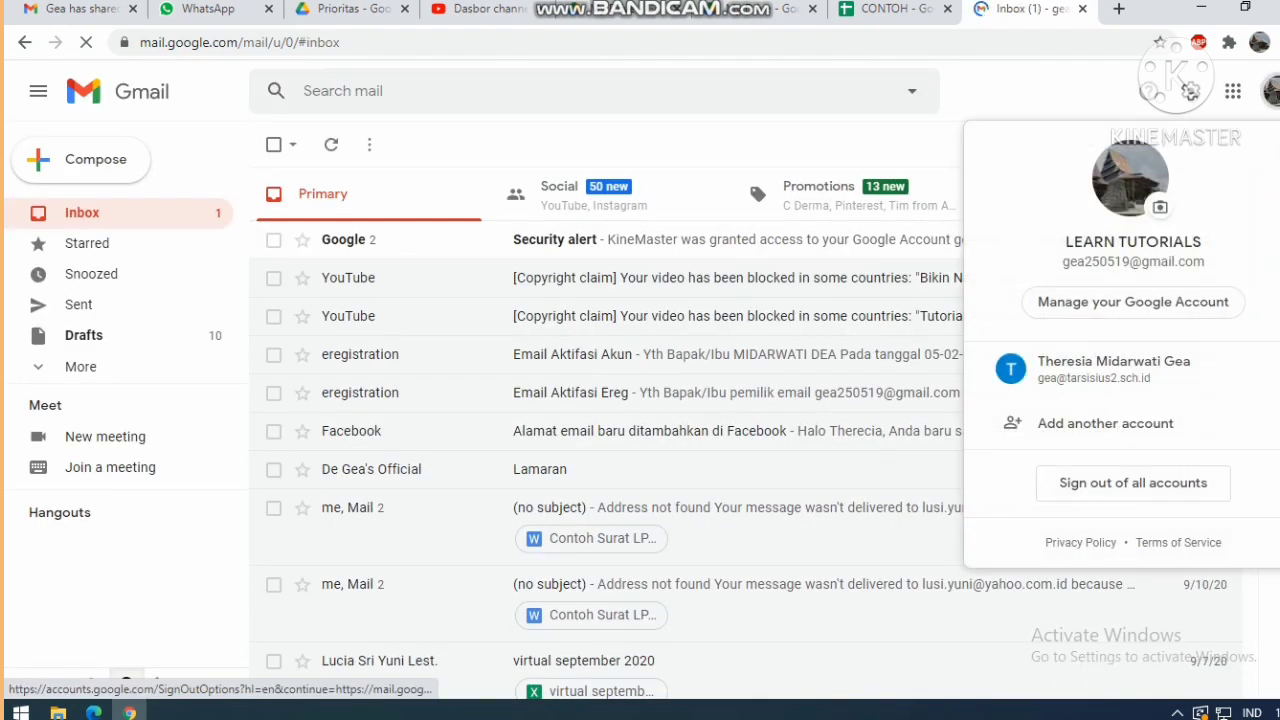
{"action": "left_click", "coordinate": [1080, 366]}
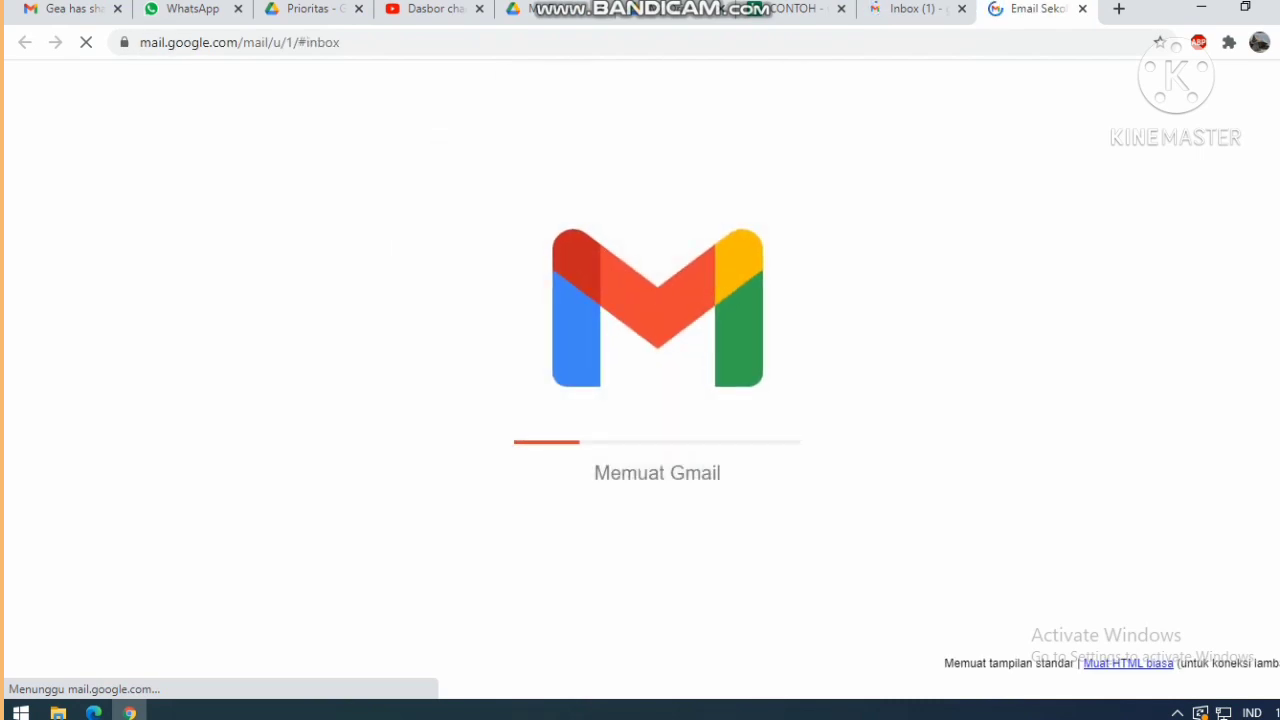
{"action": "left_click", "coordinate": [620, 186]}
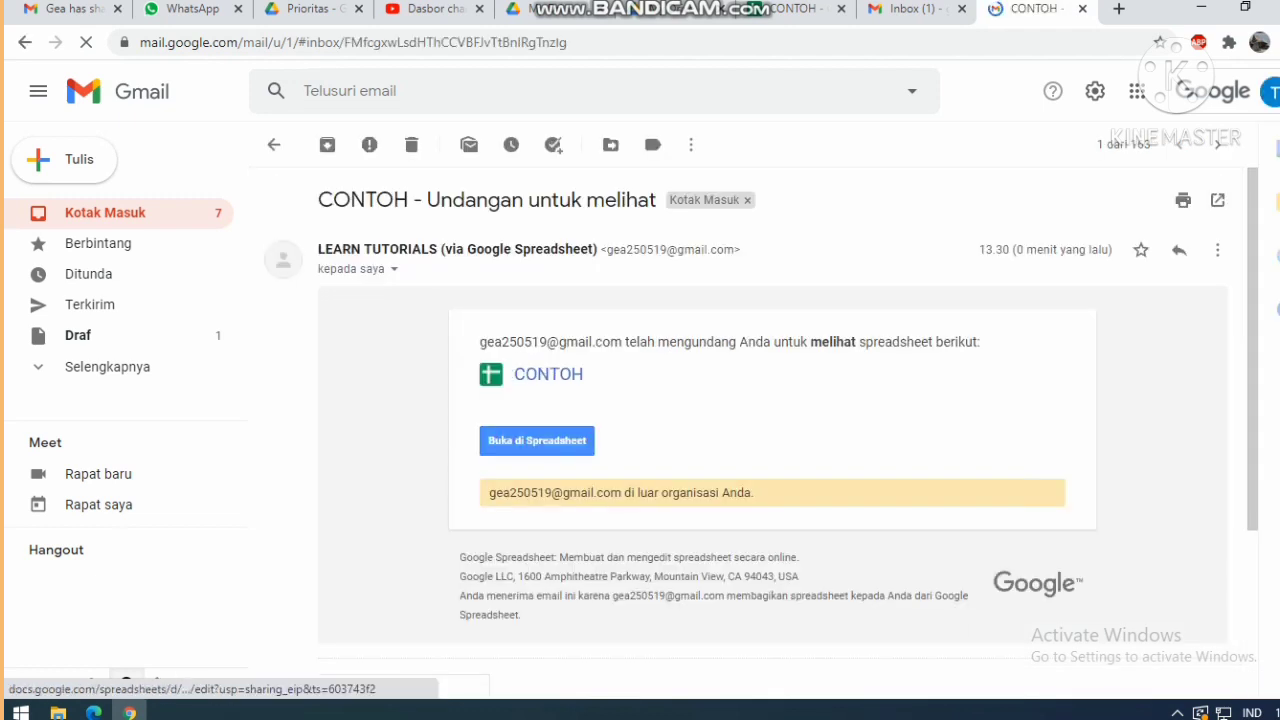
Open the shared CONTOH spreadsheet with the invitation's Buka di Spreadsheet button.
{"action": "left_click", "coordinate": [537, 440]}
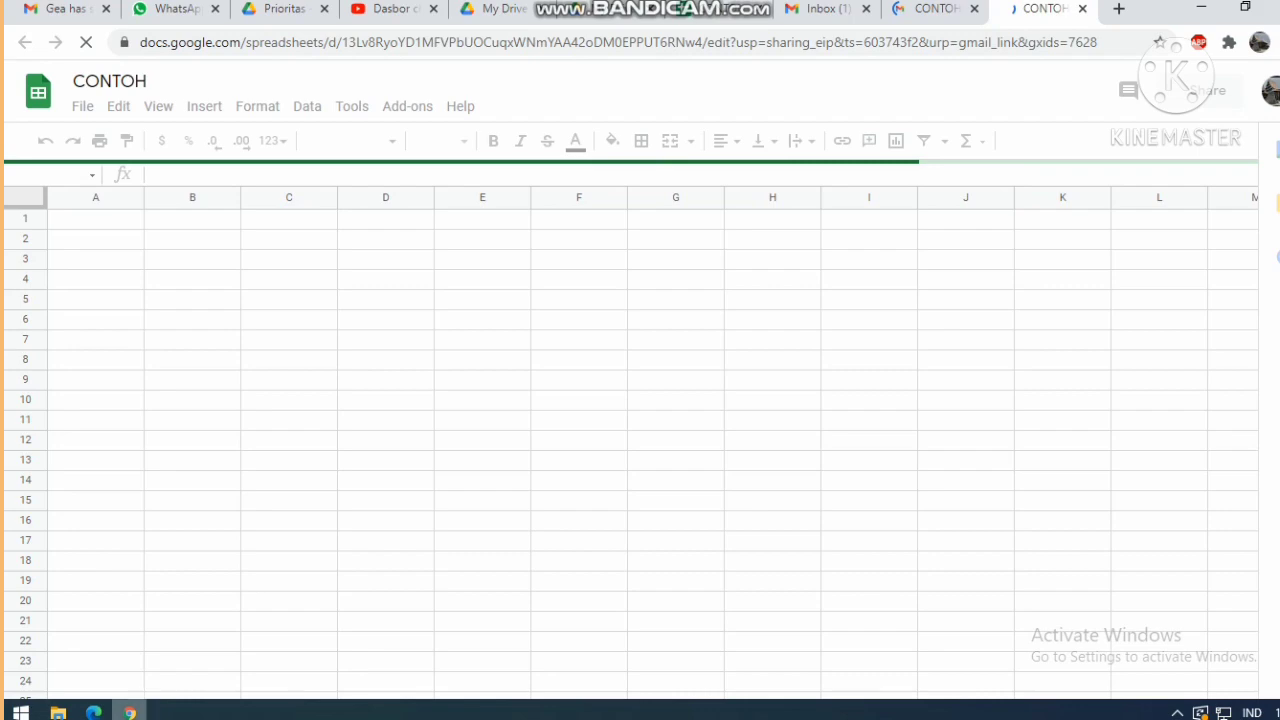
View CONTOH's PENJUALAN and PEMASOK sheets, then go back to the owner's Gmail tab.
{"action": "key", "text": "super+d"}
{"action": "key", "text": "super+d"}
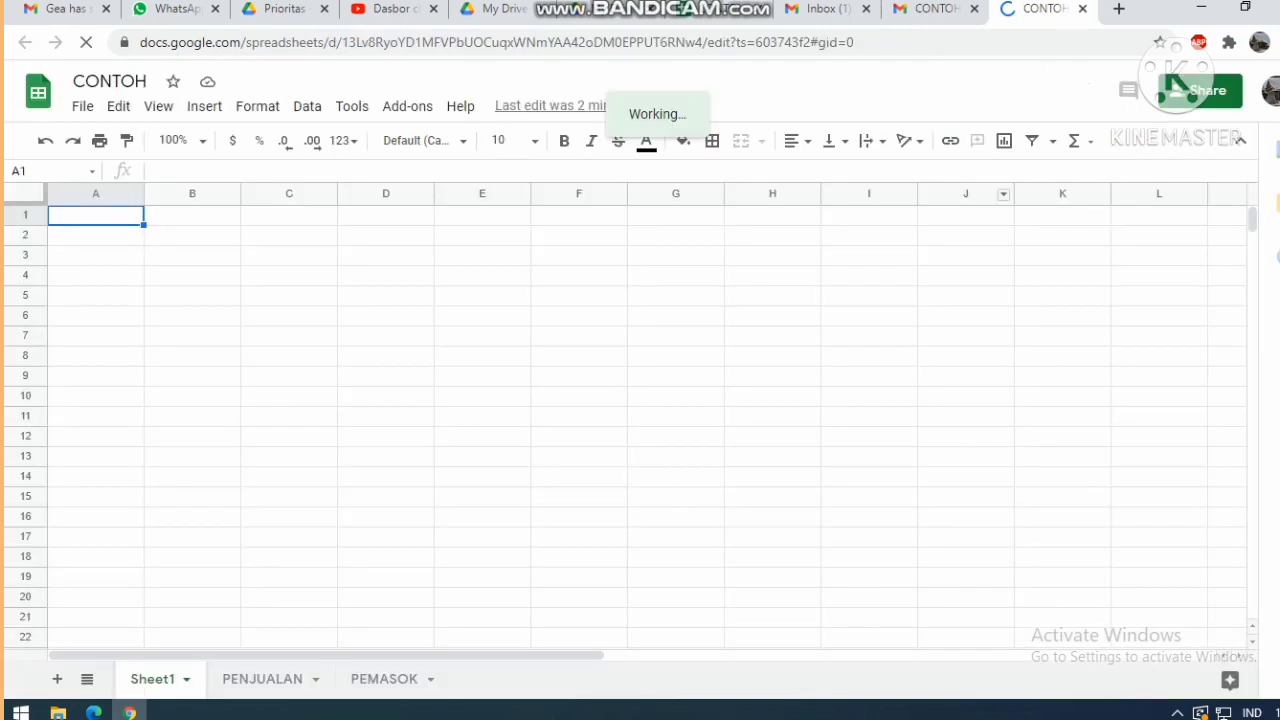
{"action": "left_click", "coordinate": [262, 679]}
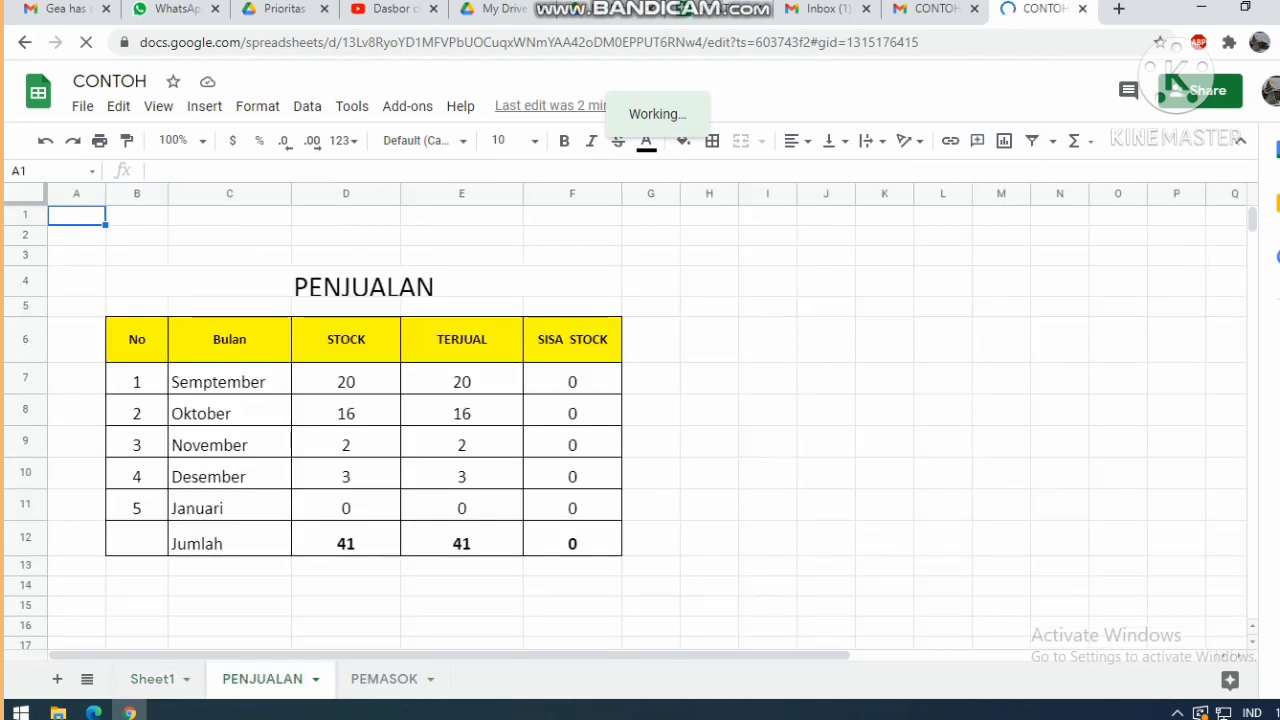
{"action": "left_click", "coordinate": [384, 679]}
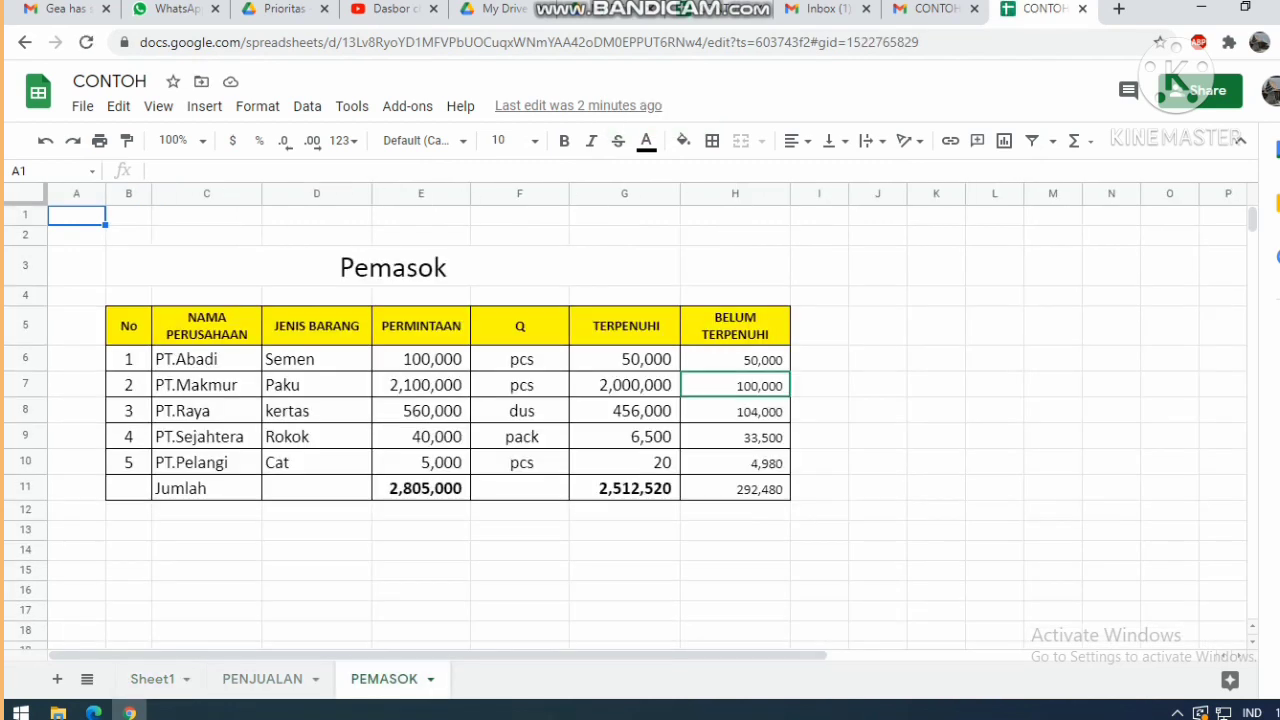
{"action": "key", "text": "ctrl+shift+Tab"}
{"action": "key", "text": "ctrl+shift+Tab"}
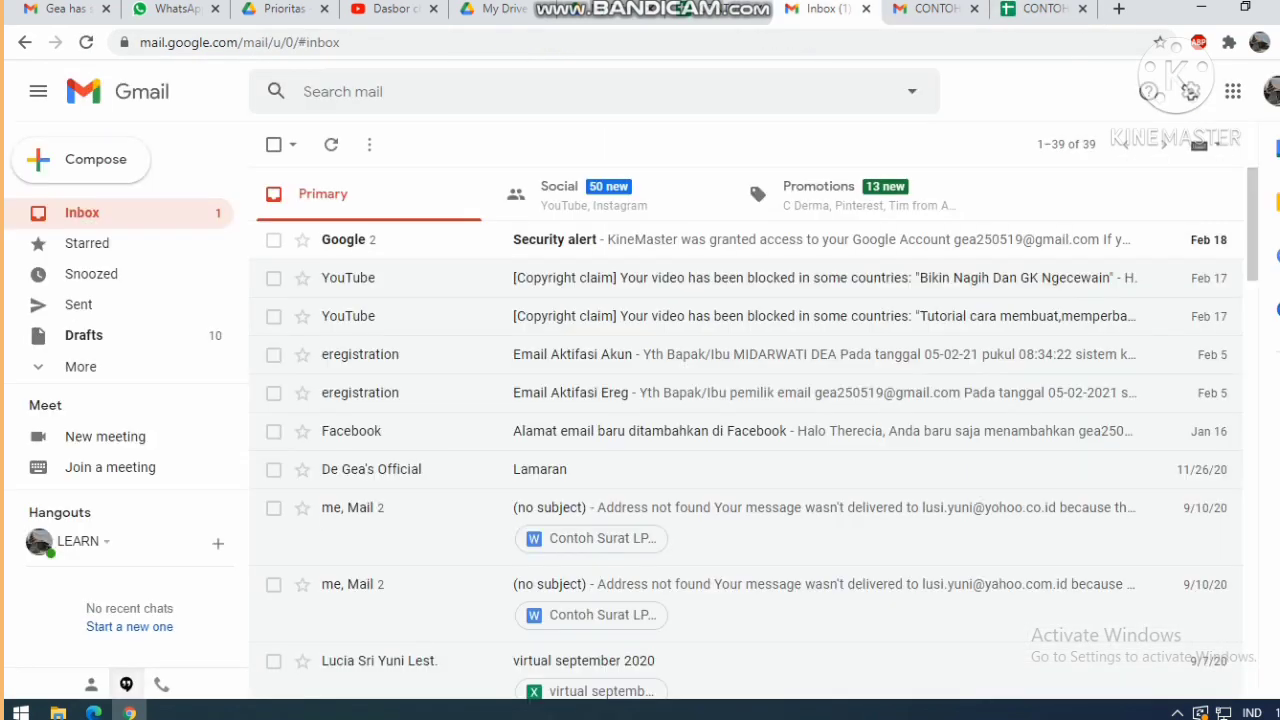
Back in CONTOH, enter 18 as September's TERJUAL in PENJUALAN cell E7.
{"action": "key", "text": "ctrl+Tab"}
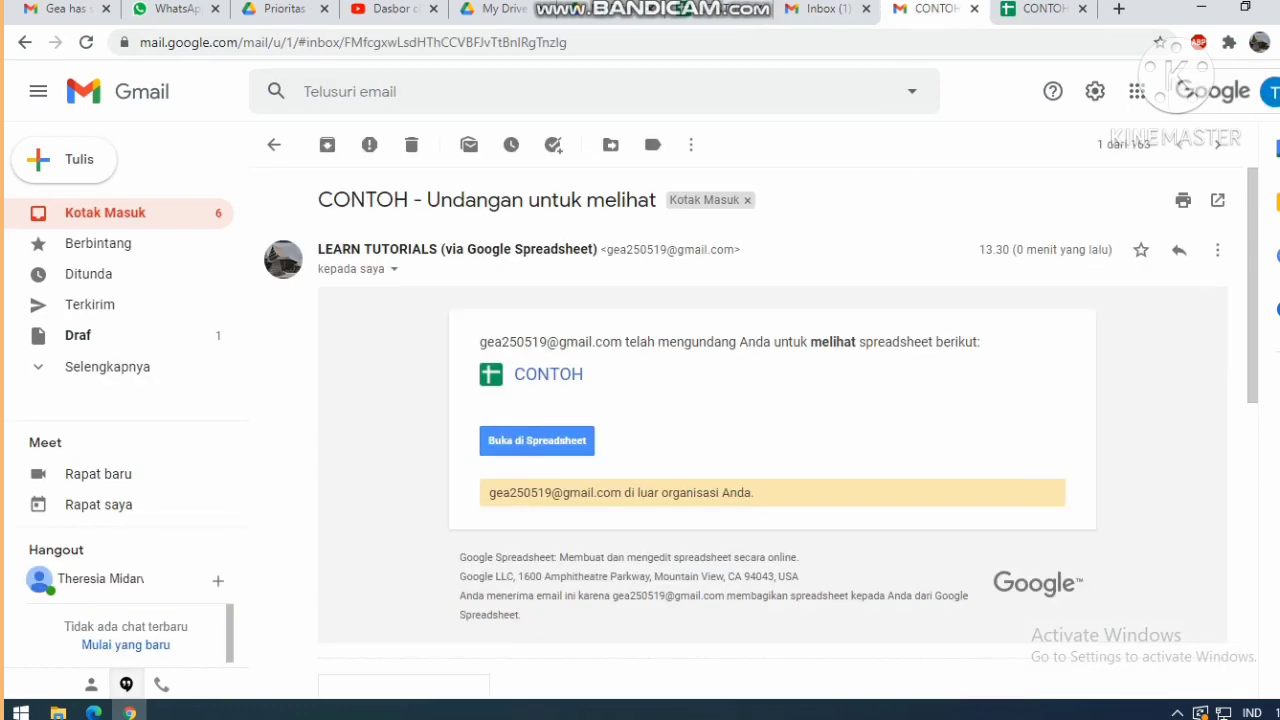
{"action": "key", "text": "ctrl+Tab"}
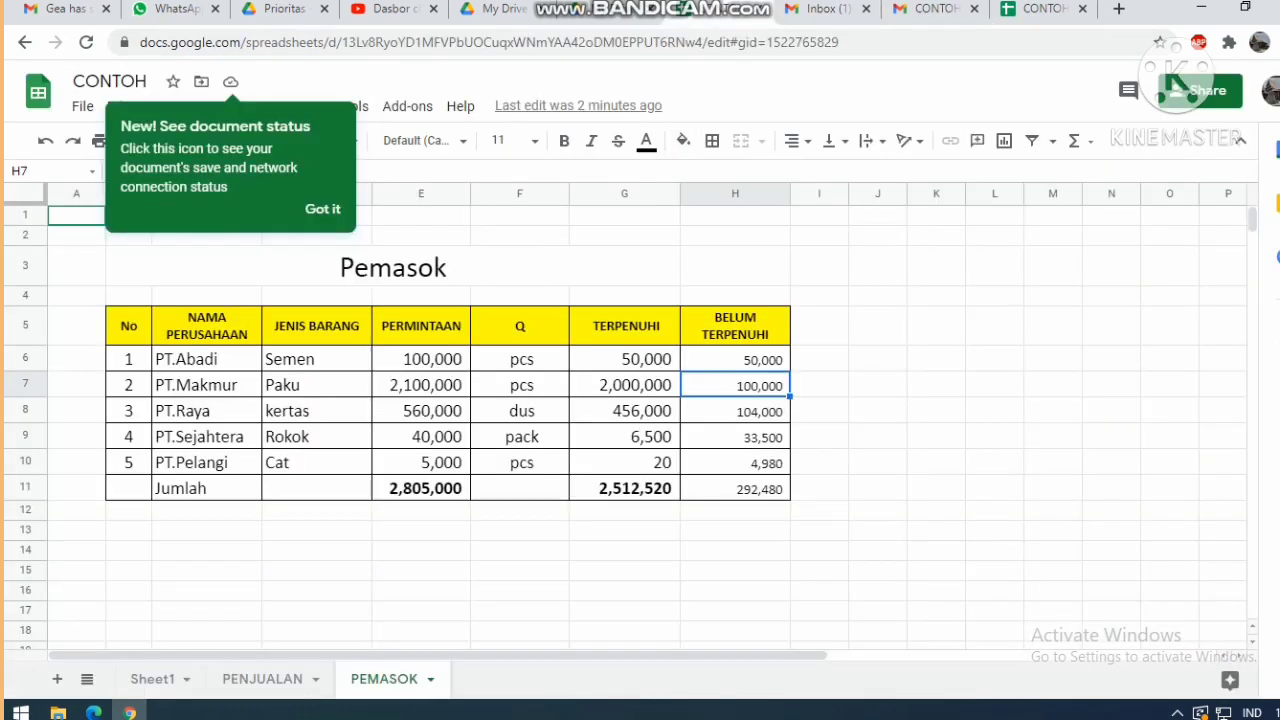
{"action": "key", "text": "ctrl+shift+Page_Up"}
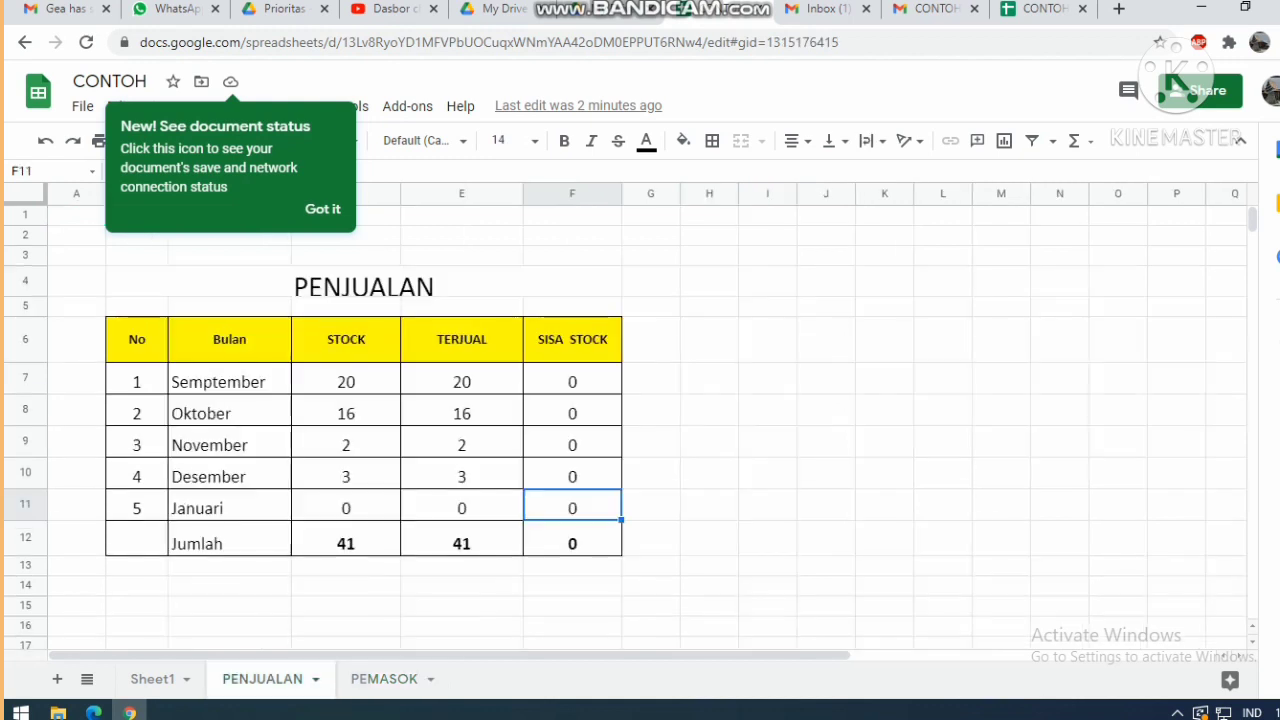
{"action": "key", "text": "Up"}
{"action": "key", "text": "Up"}
{"action": "key", "text": "Up"}
{"action": "key", "text": "Up"}
{"action": "key", "text": "Left"}
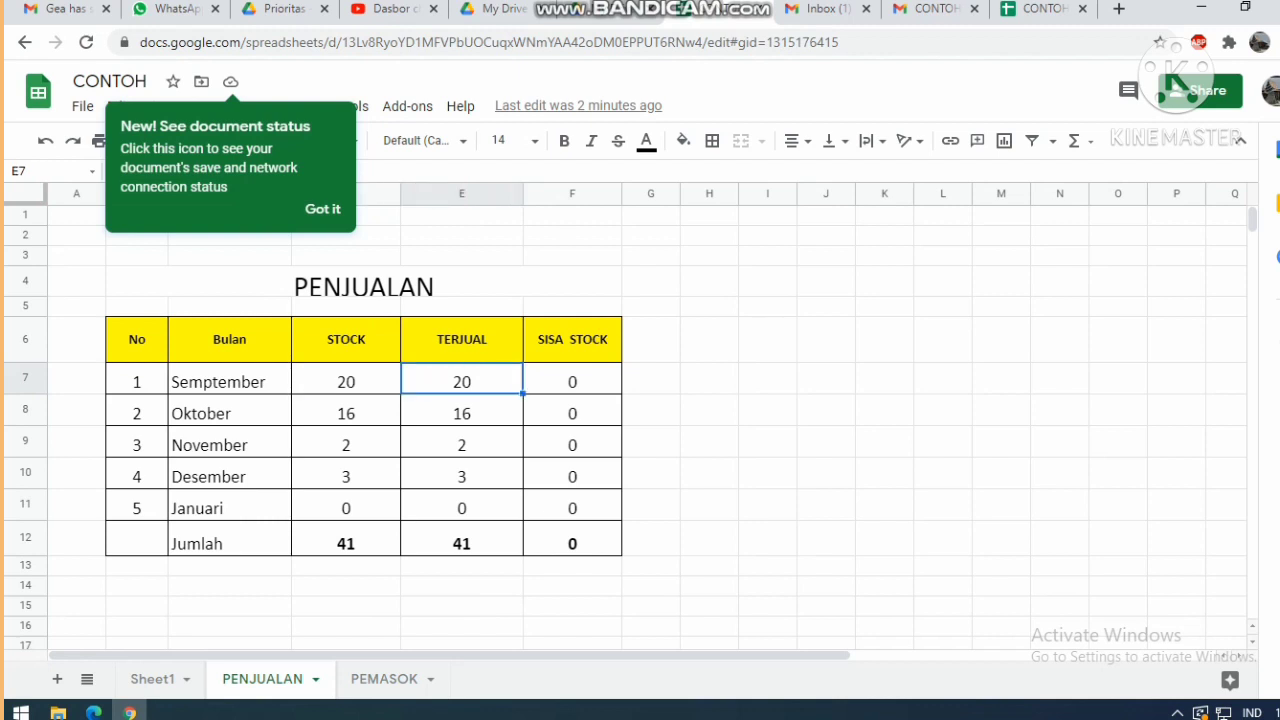
{"action": "type", "text": "18"}
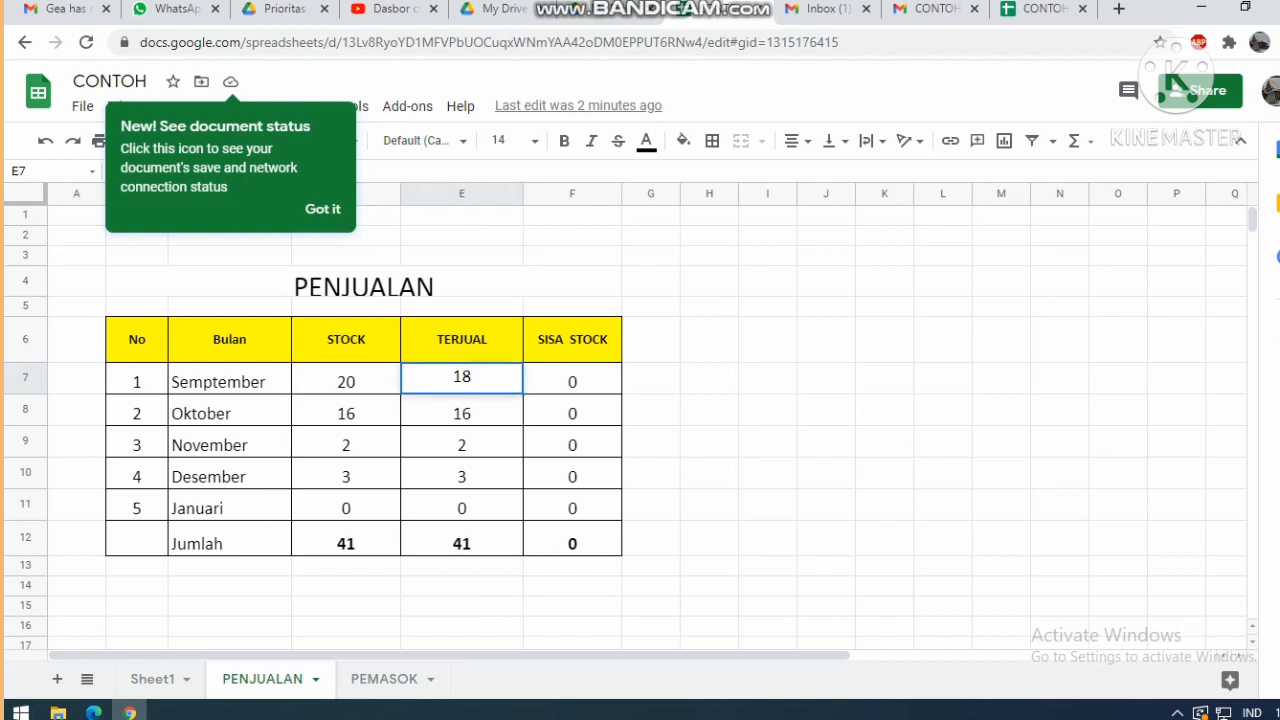
{"action": "left_click", "coordinate": [651, 378]}
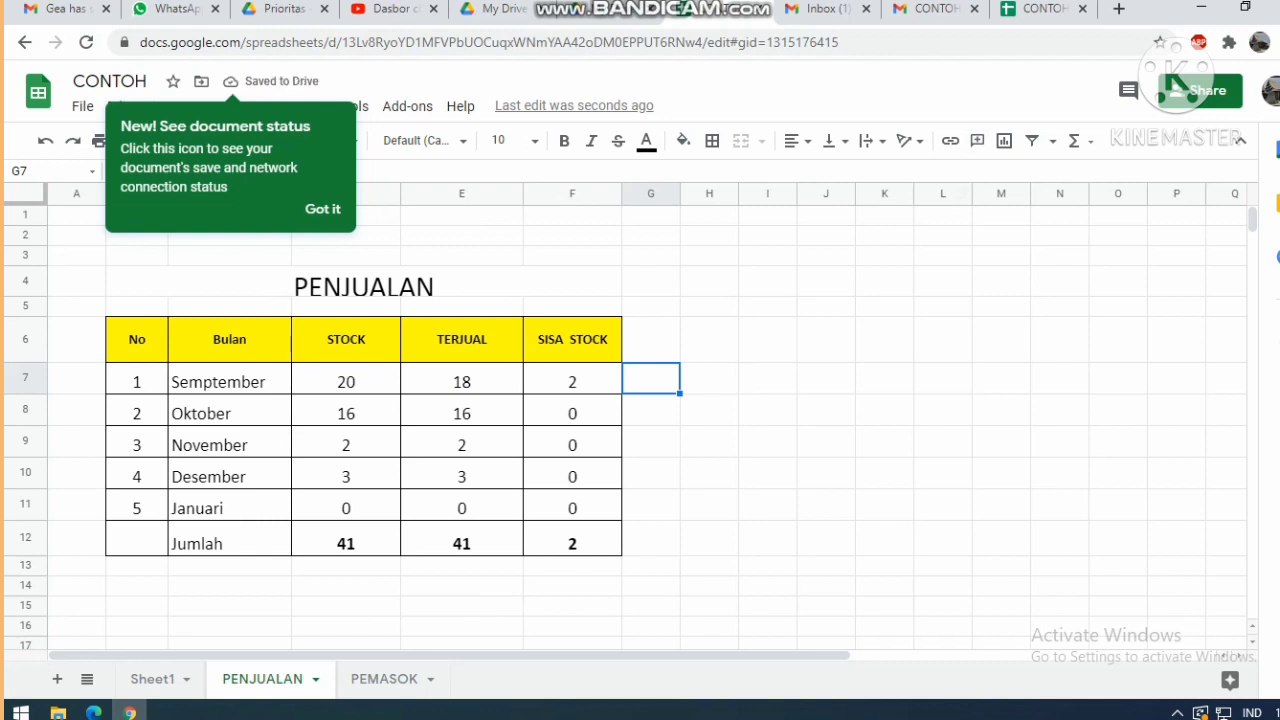
In the other CONTOH tab, confirm E7 reads 18 and inspect F7's SISA STOCK formula.
{"action": "left_click", "coordinate": [1040, 8]}
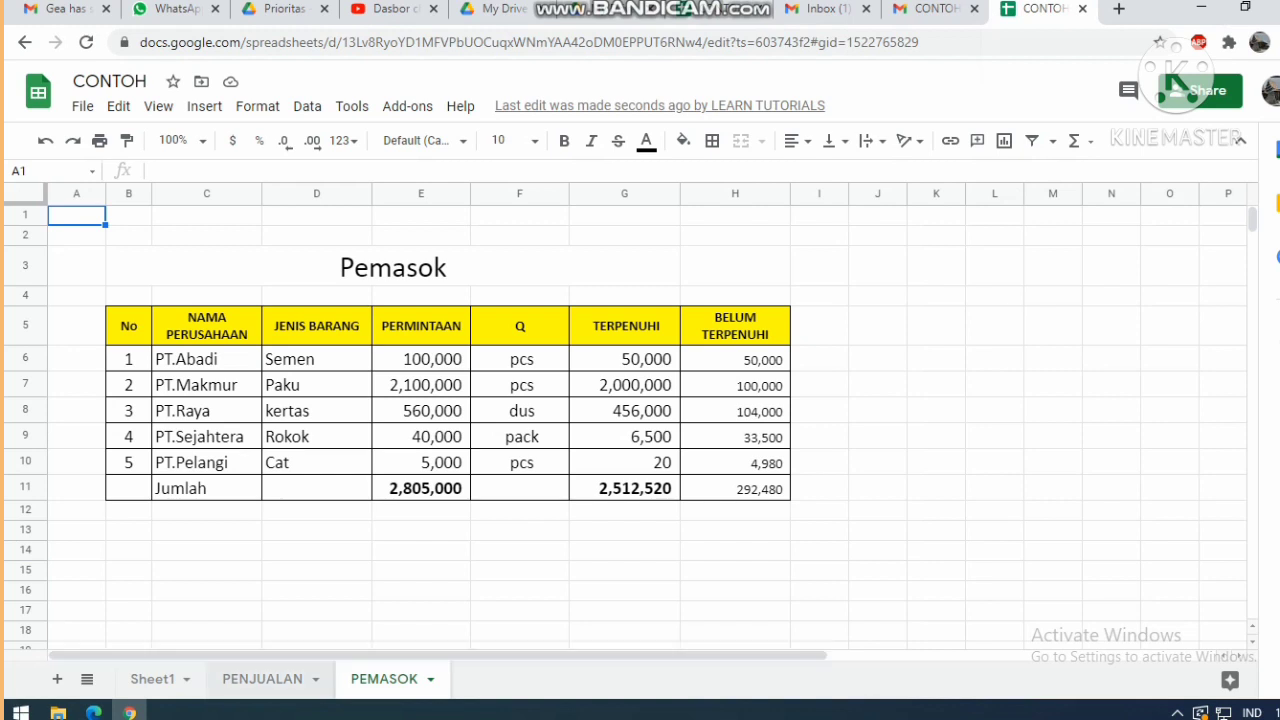
{"action": "left_click", "coordinate": [262, 679]}
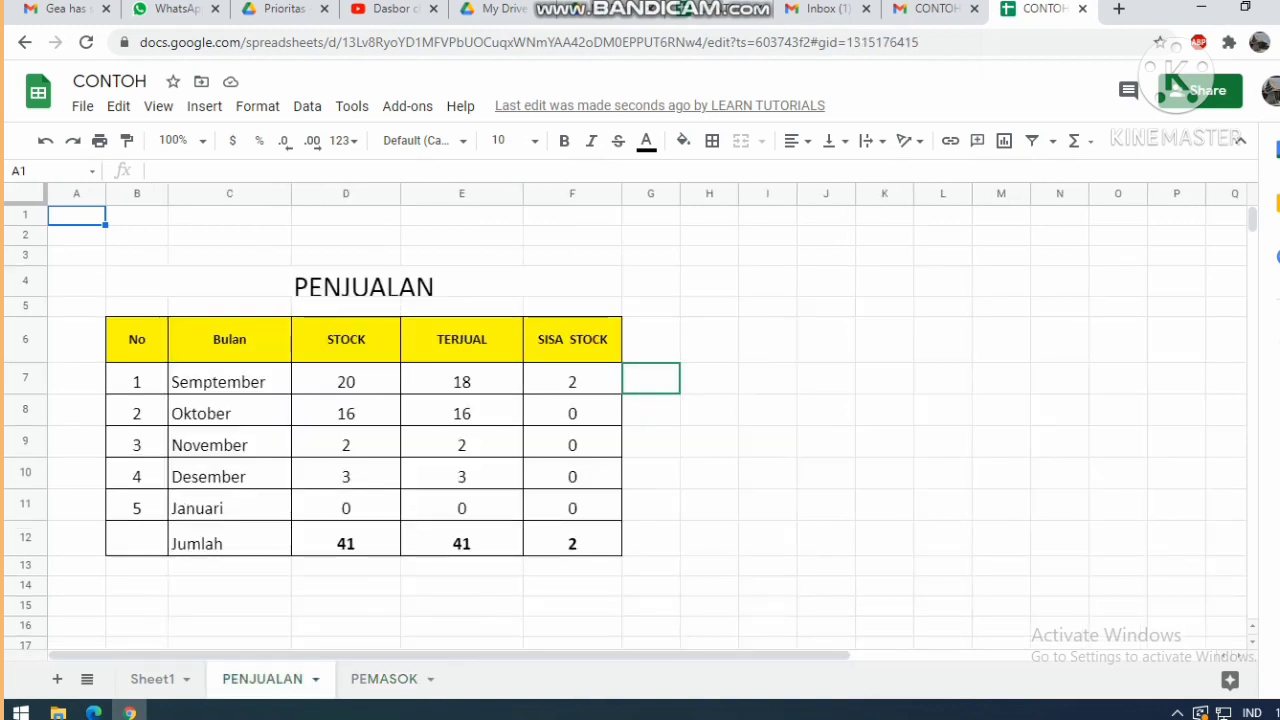
{"action": "left_click", "coordinate": [572, 382]}
{"action": "left_click", "coordinate": [461, 382]}
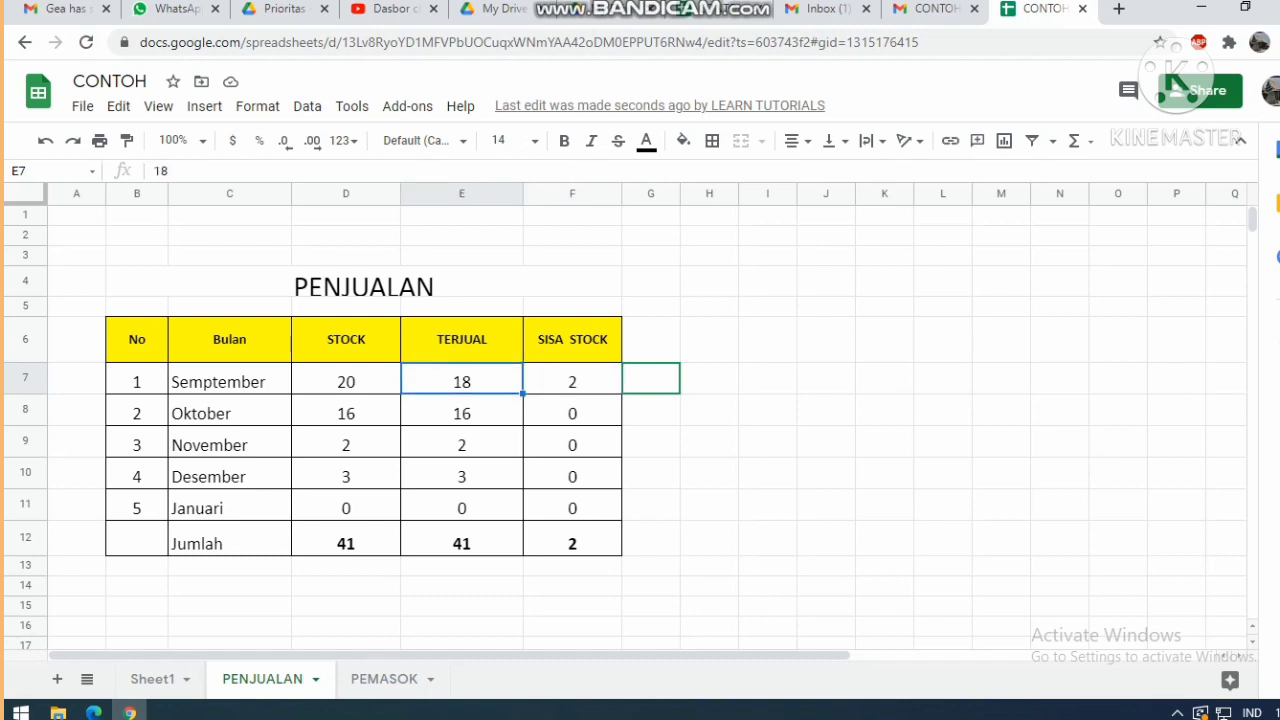
{"action": "left_click", "coordinate": [572, 382]}
{"action": "left_click", "coordinate": [461, 382]}
{"action": "type", "text": "GGGGHH"}
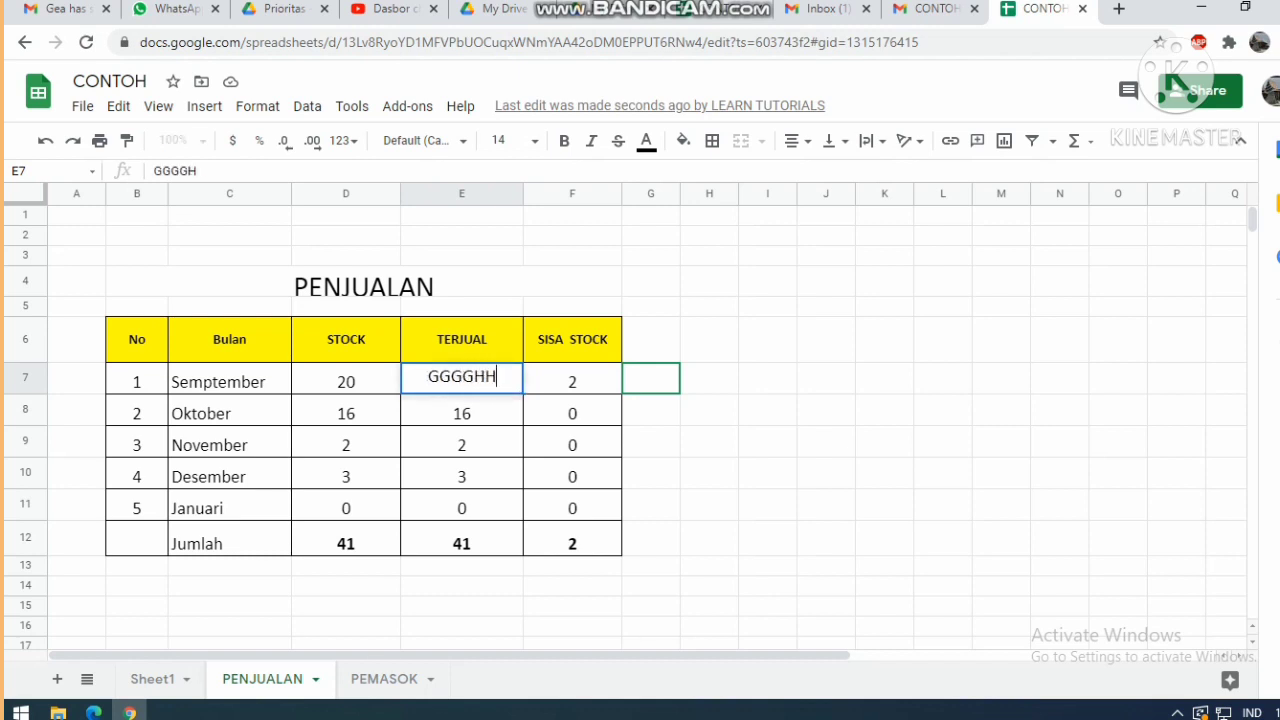
{"action": "key", "text": "Return"}
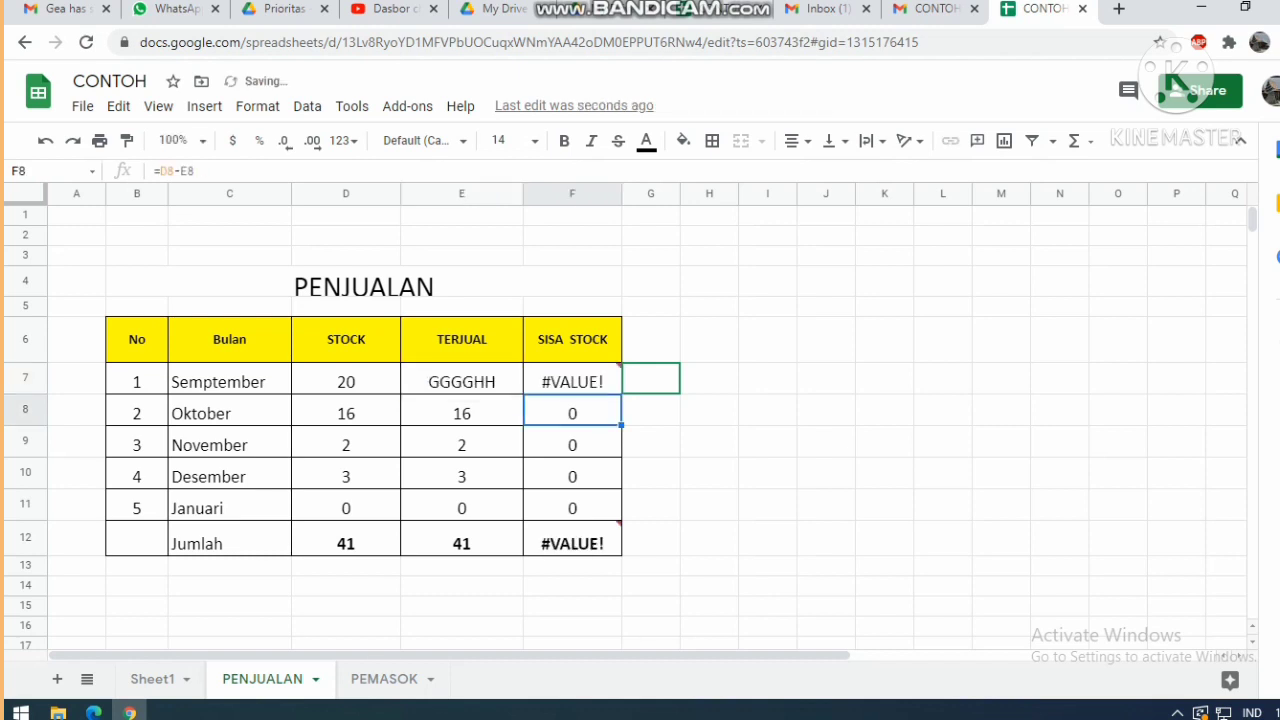
{"action": "left_click", "coordinate": [461, 381]}
{"action": "key", "text": "Delete"}
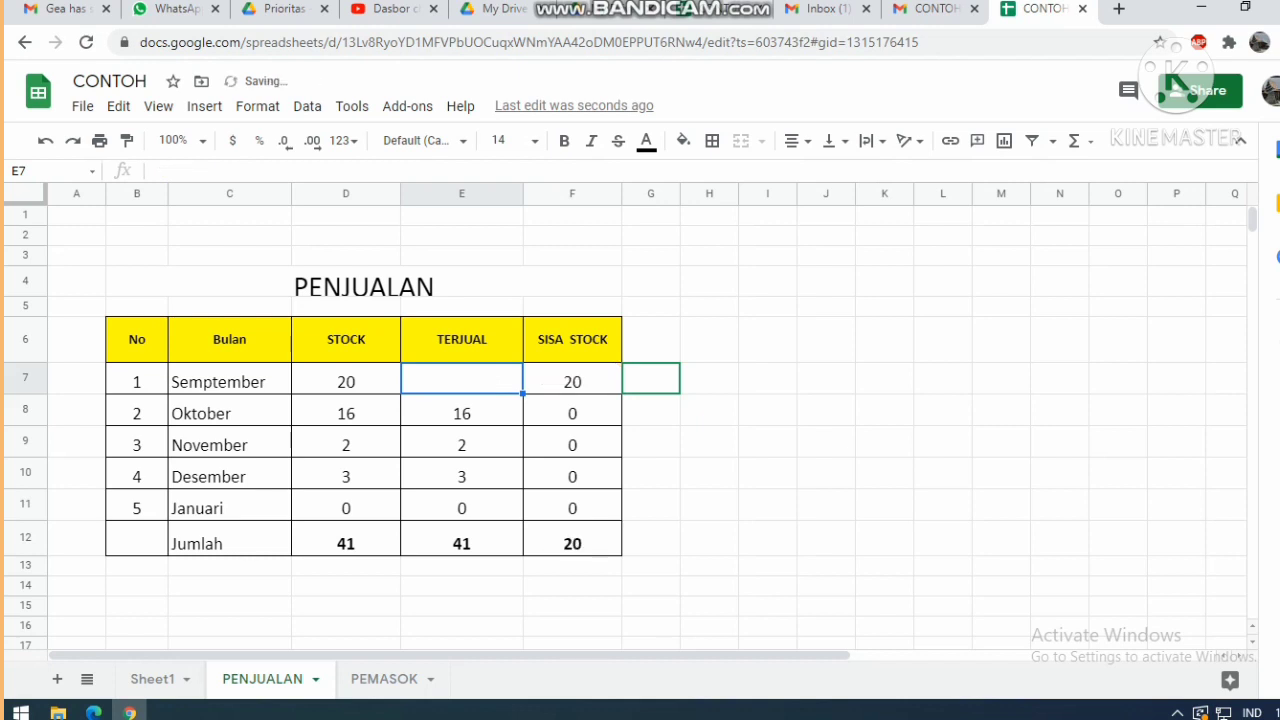
{"action": "key", "text": "ctrl+z"}
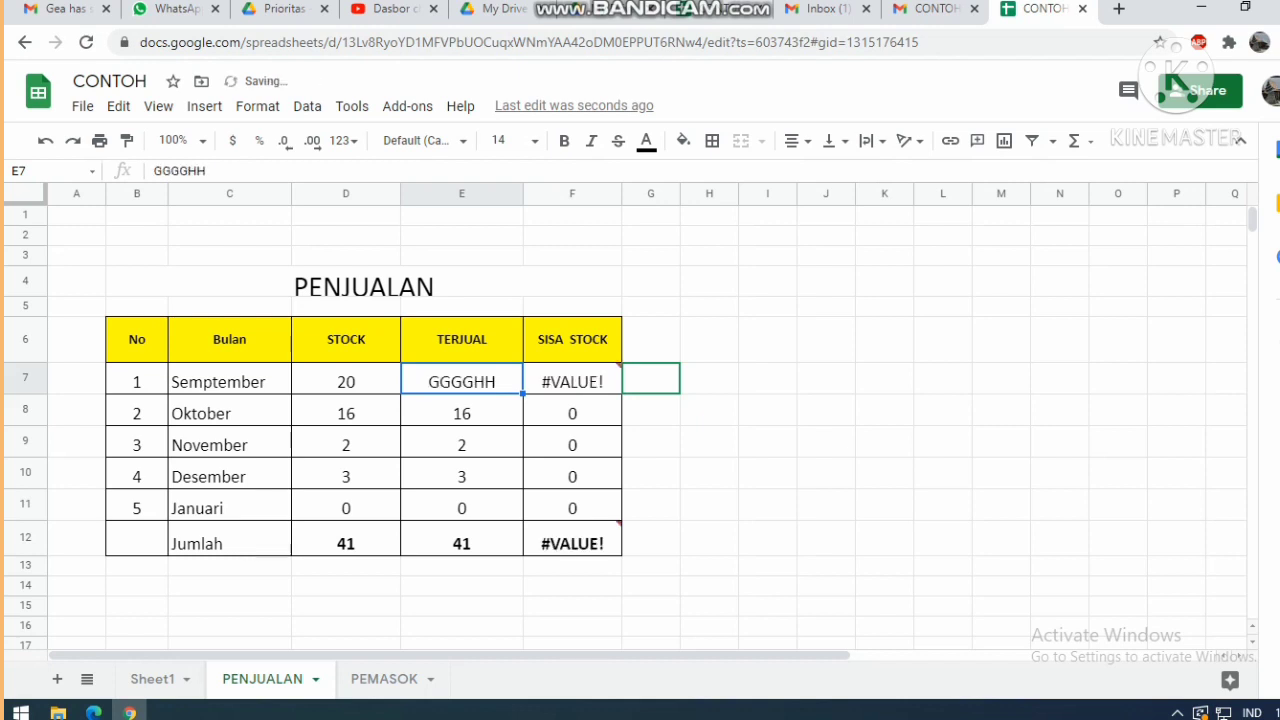
{"action": "key", "text": "ctrl+z"}
{"action": "left_click", "coordinate": [826, 441]}
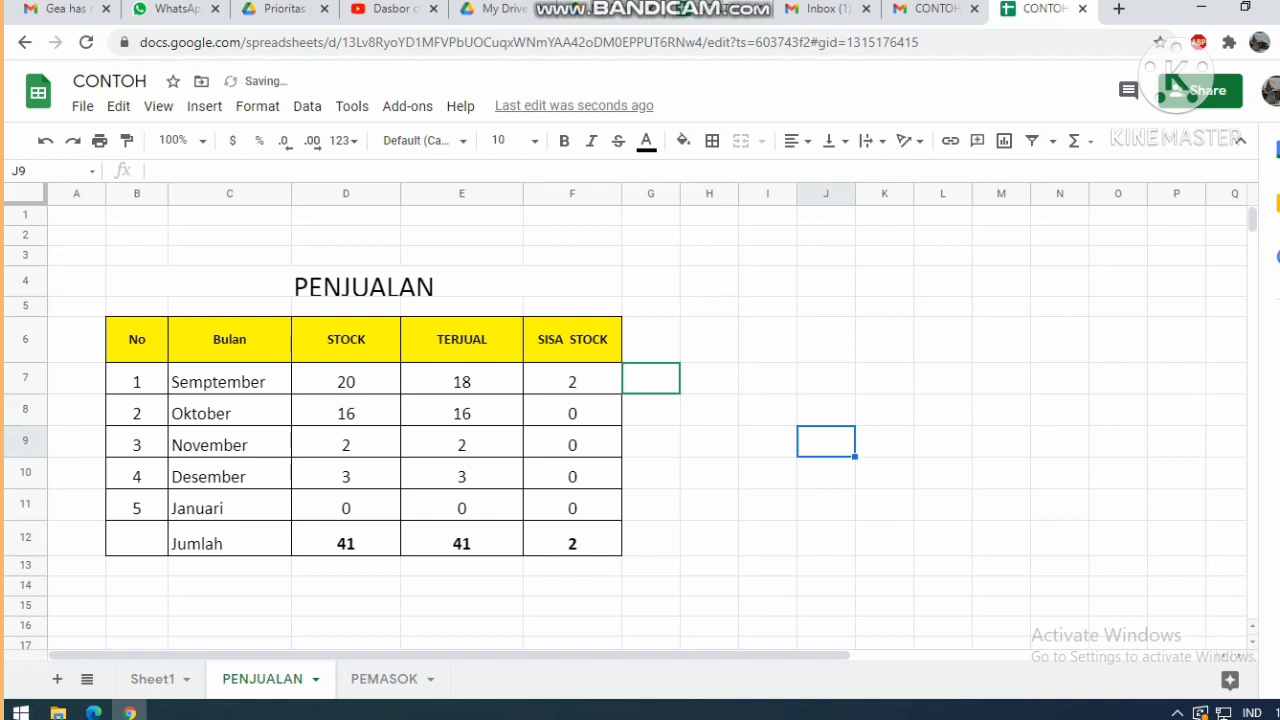
{"action": "left_click", "coordinate": [709, 339]}
{"action": "left_click", "coordinate": [1001, 306]}
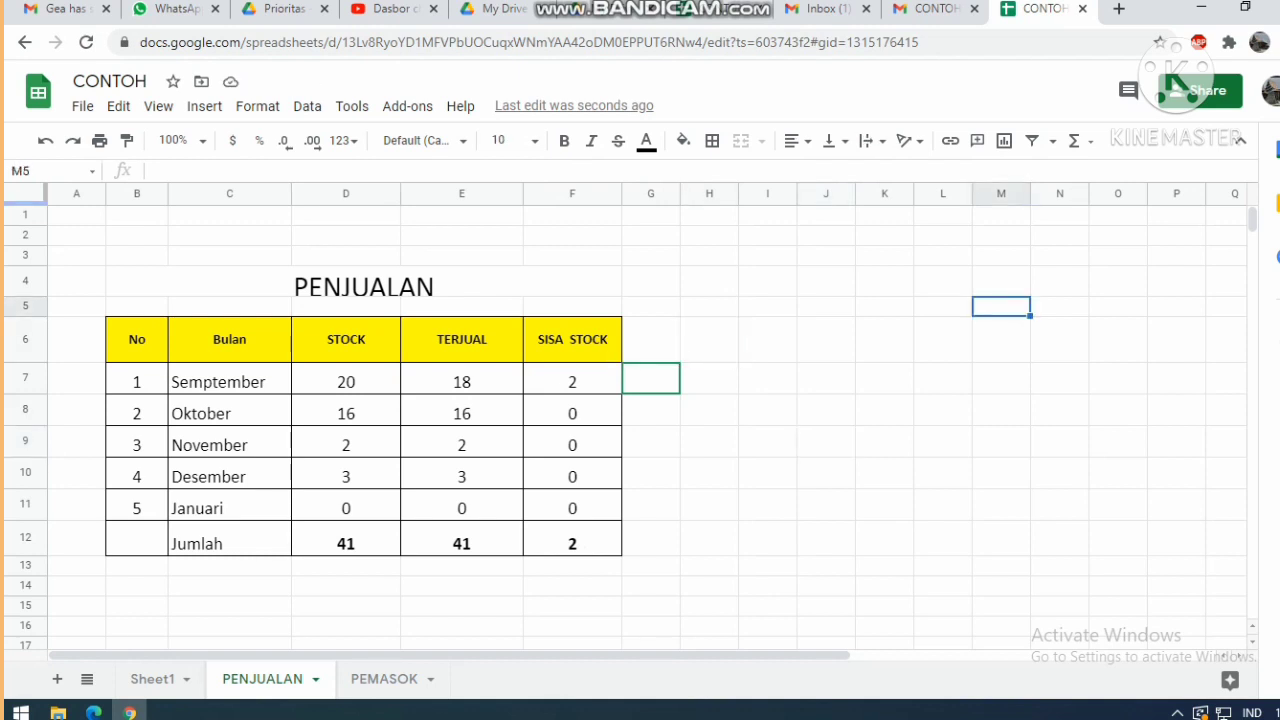
Reopen CONTOH as the invited account from the profile avatar's account list.
{"action": "key", "text": "ctrl+shift+Tab"}
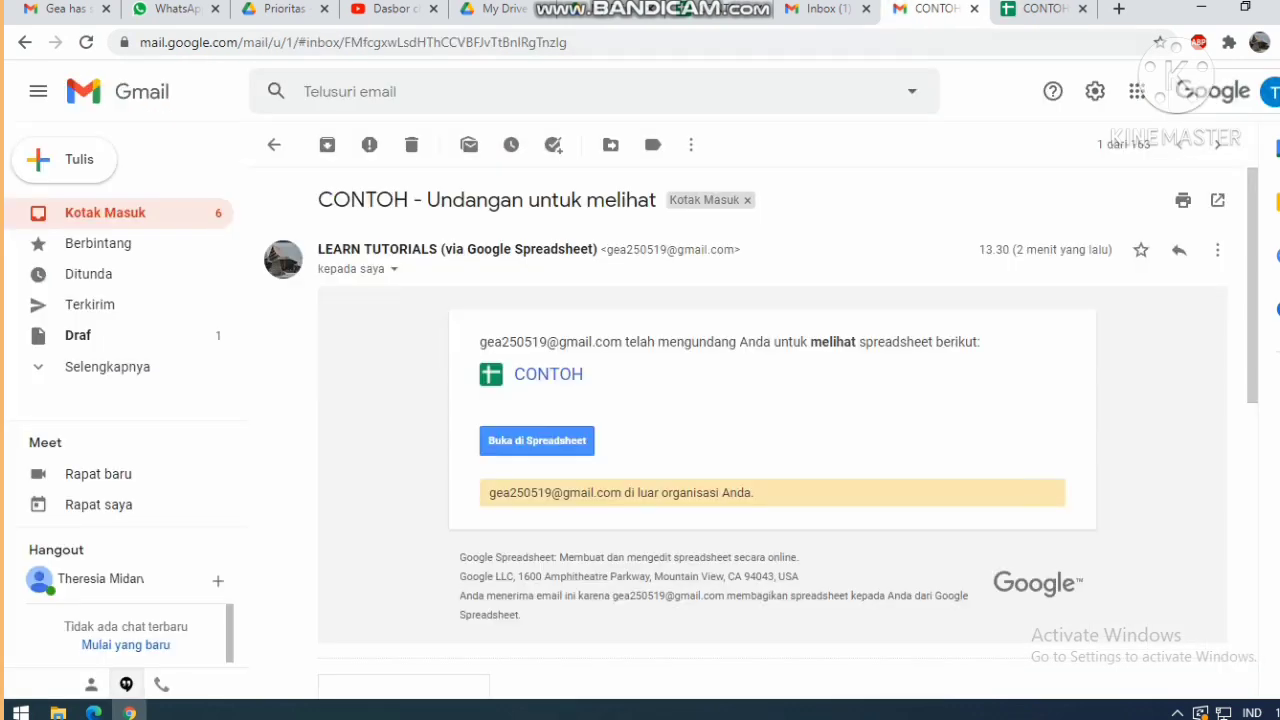
{"action": "key", "text": "ctrl+Tab"}
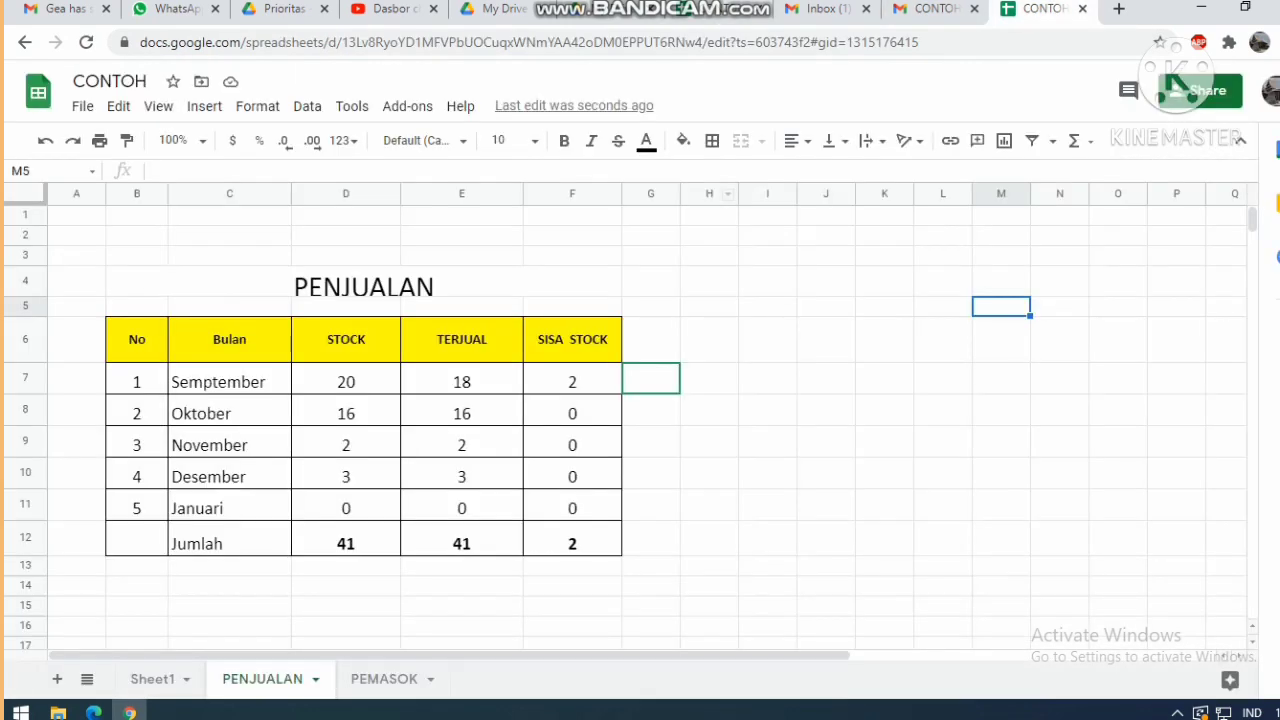
{"action": "left_click", "coordinate": [1268, 90]}
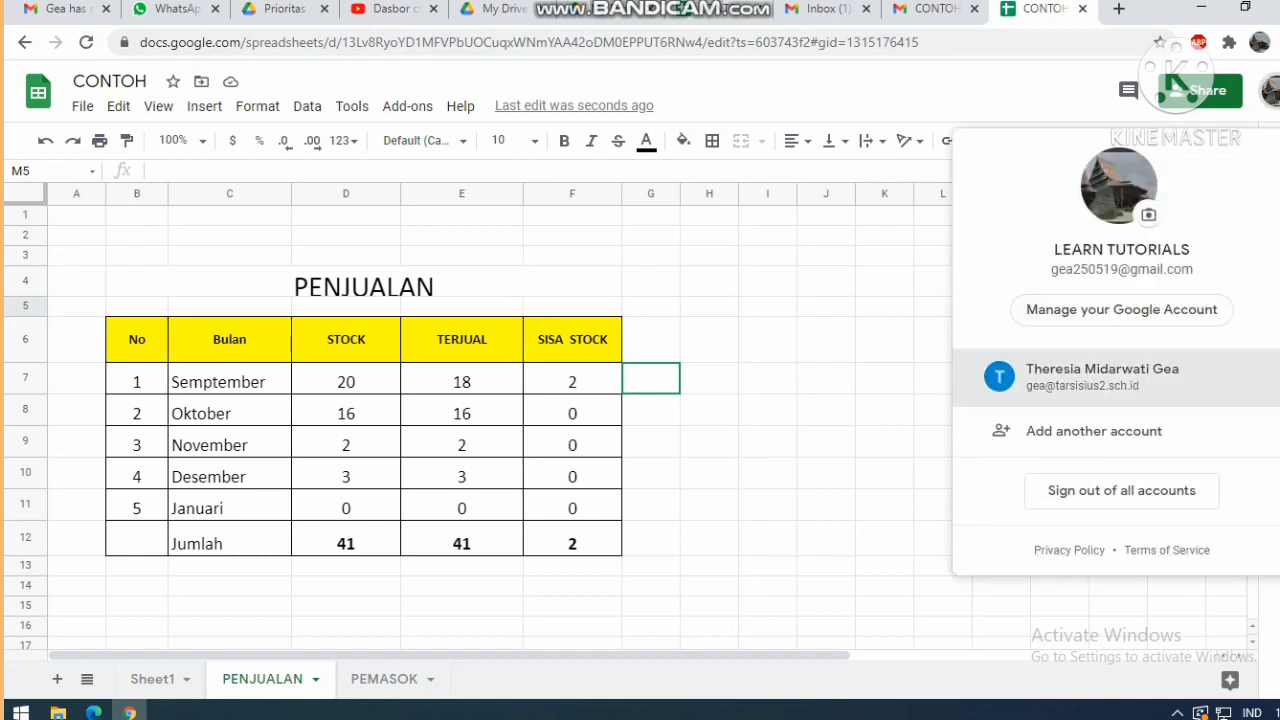
{"action": "left_click", "coordinate": [1100, 376]}
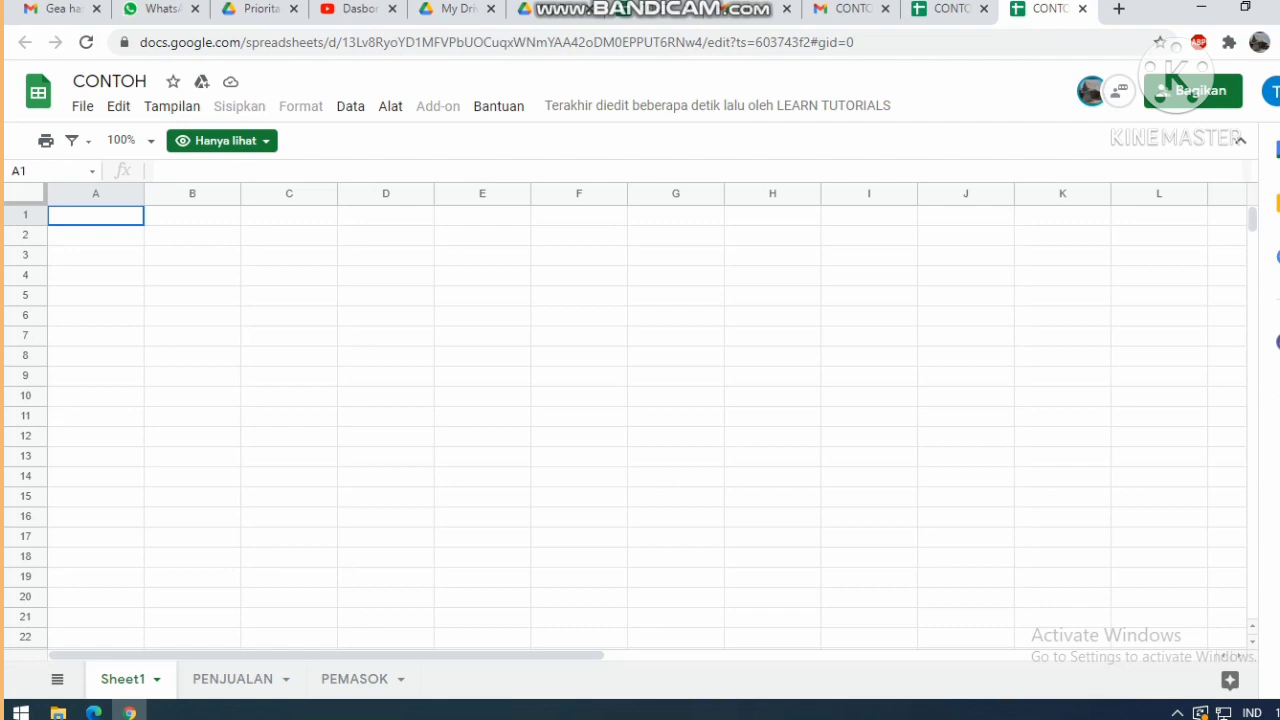
On PENJUALAN, verify E7 shows the owner's 18 alongside D7 STOCK and F7 SISA STOCK.
{"action": "left_click", "coordinate": [232, 679]}
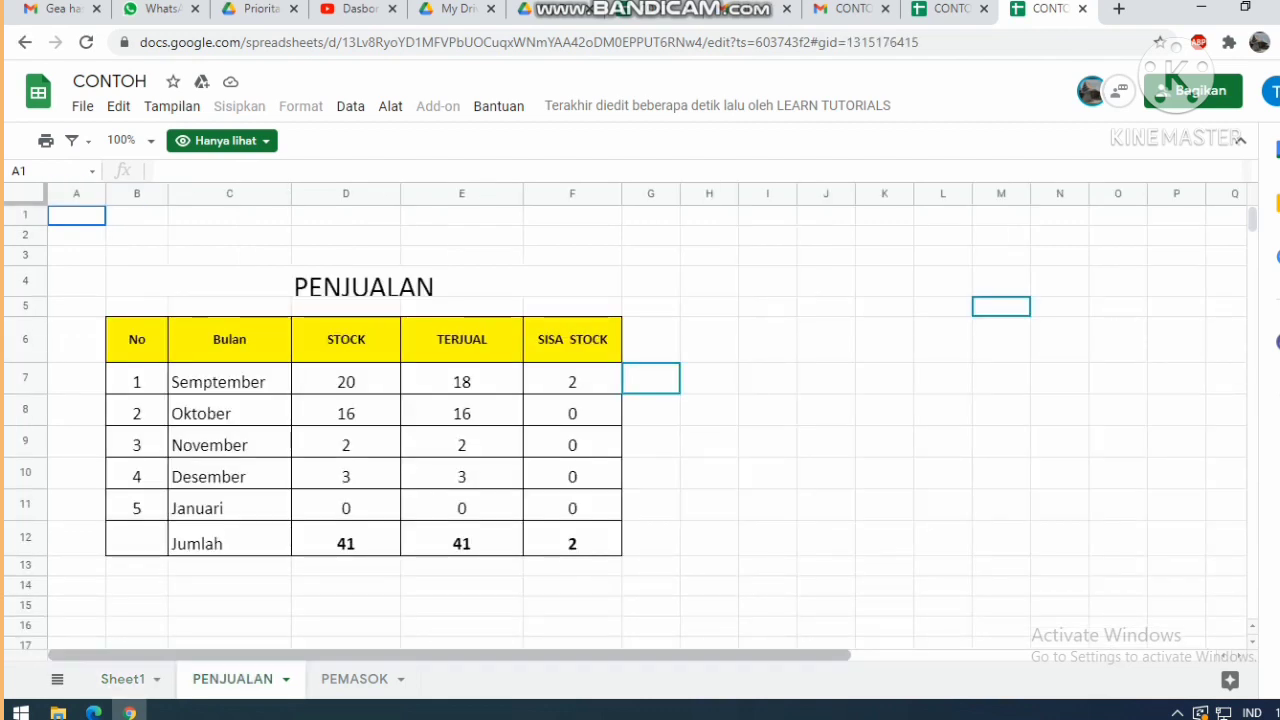
{"action": "left_click", "coordinate": [572, 378]}
{"action": "left_click", "coordinate": [461, 378]}
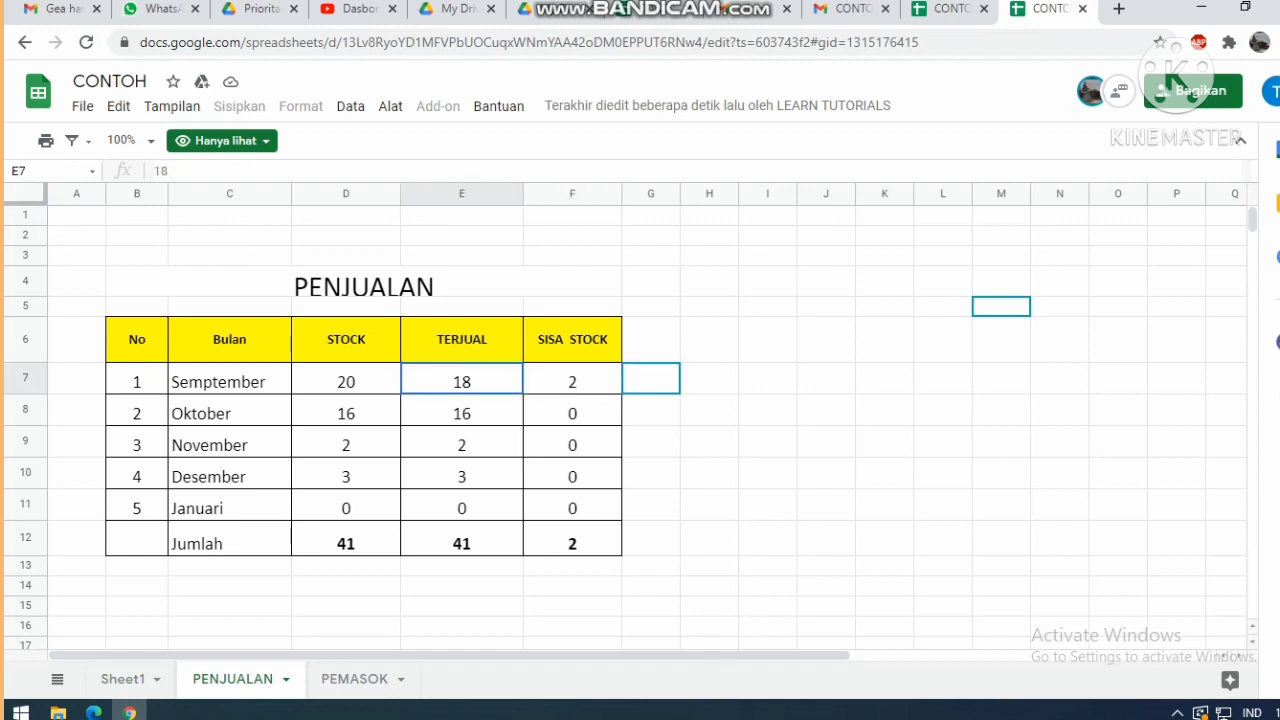
{"action": "left_click", "coordinate": [709, 378]}
{"action": "left_click", "coordinate": [461, 378]}
{"action": "left_click", "coordinate": [346, 378]}
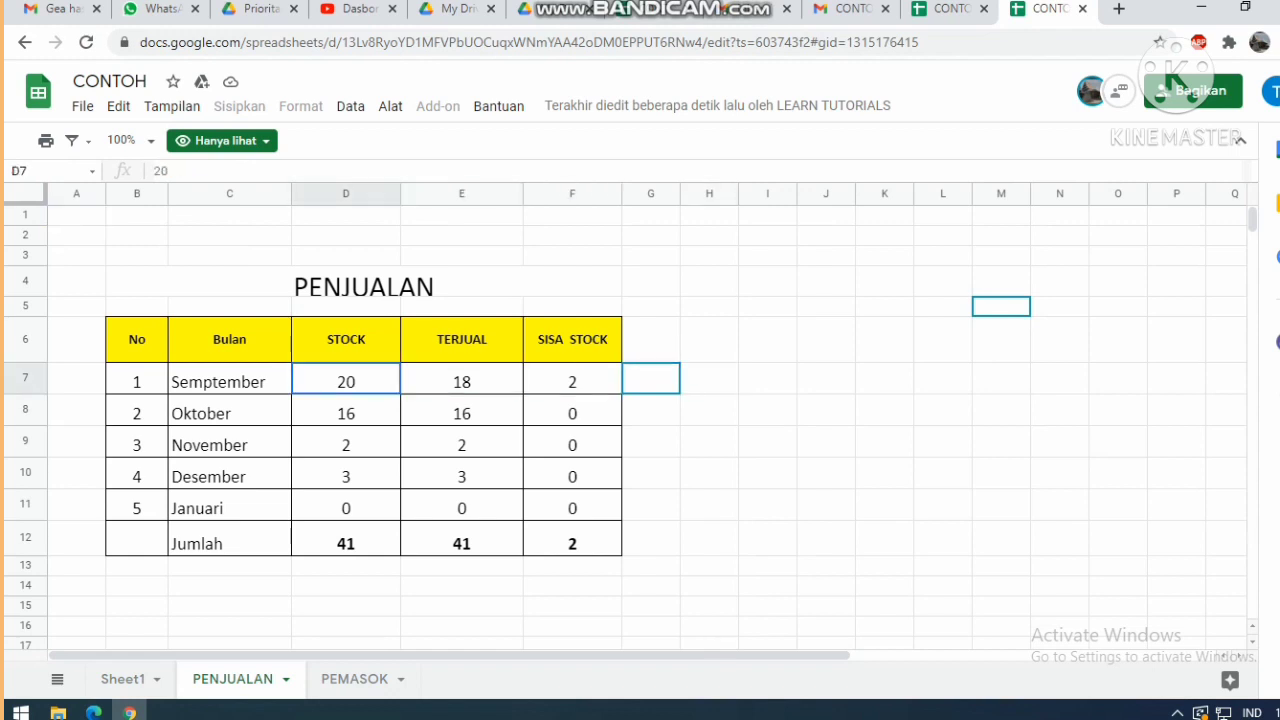
{"action": "left_click", "coordinate": [461, 378]}
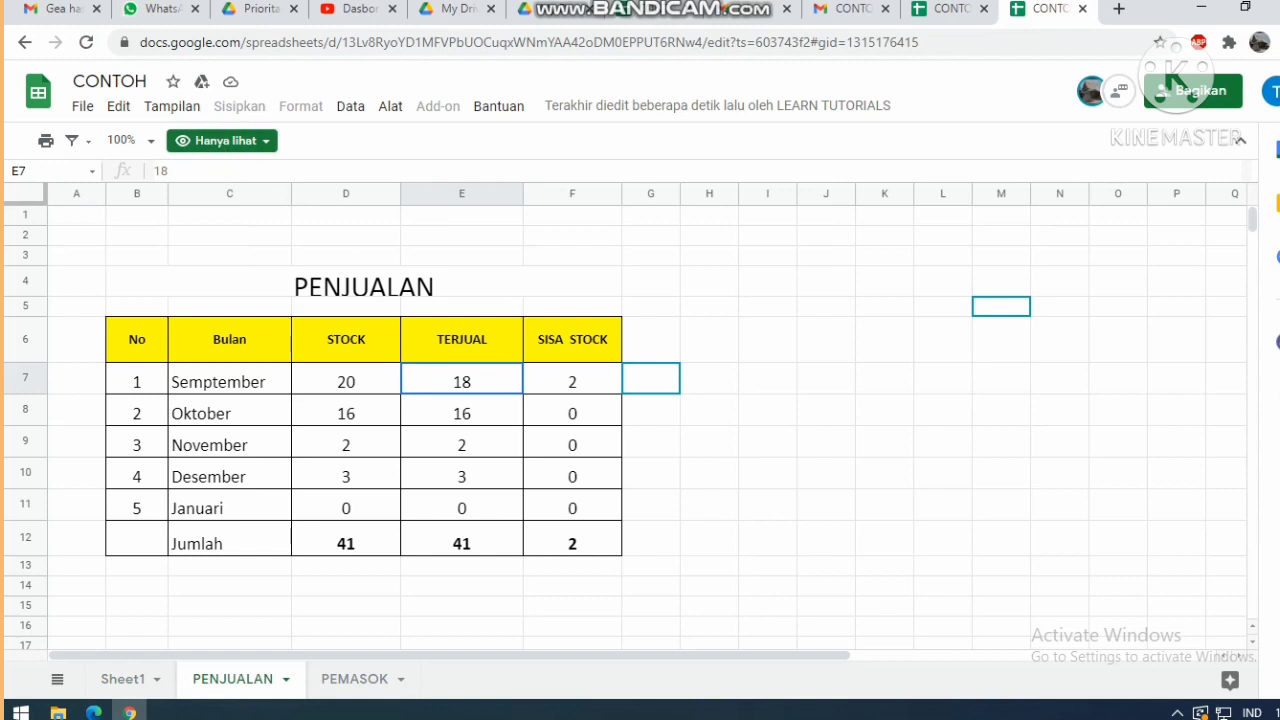
Dismiss the collaborator profile card, inspect F8's SISA STOCK formula, and go to PEMASOK.
{"action": "mouse_move", "coordinate": [1091, 90]}
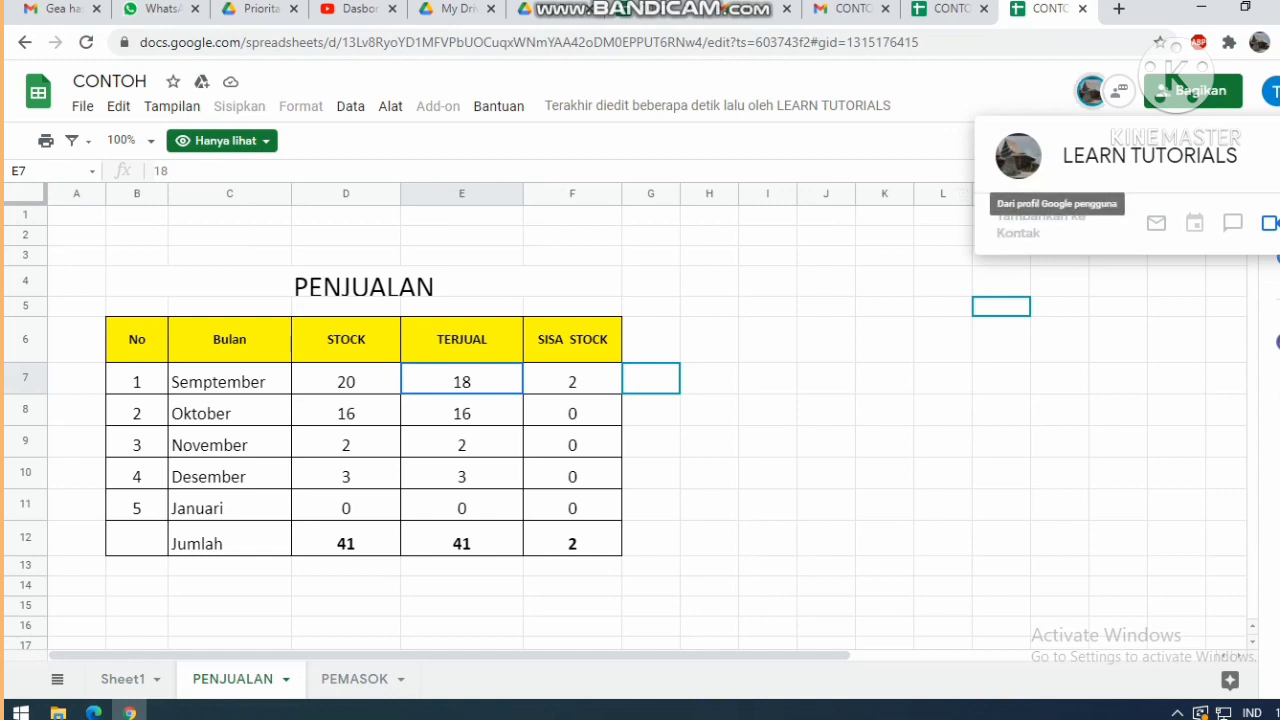
{"action": "left_click", "coordinate": [884, 306]}
{"action": "left_click", "coordinate": [572, 413]}
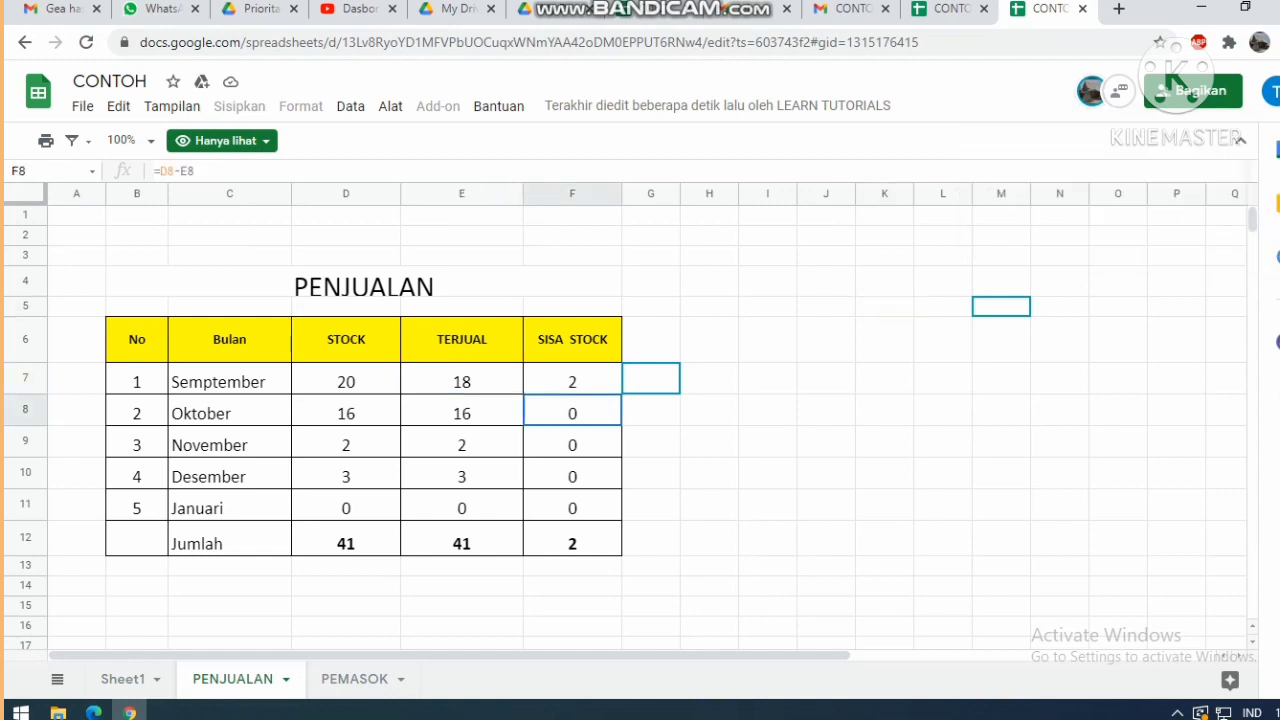
{"action": "key", "text": "ctrl+shift+Page_Down"}
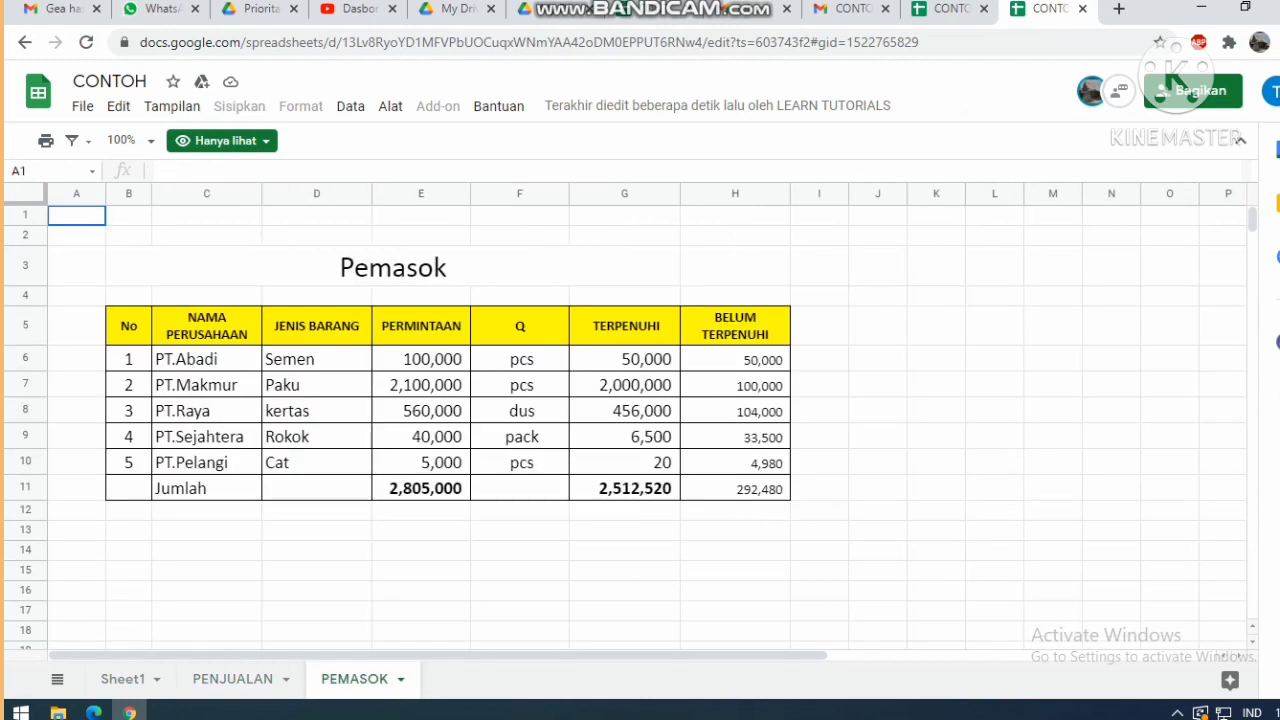